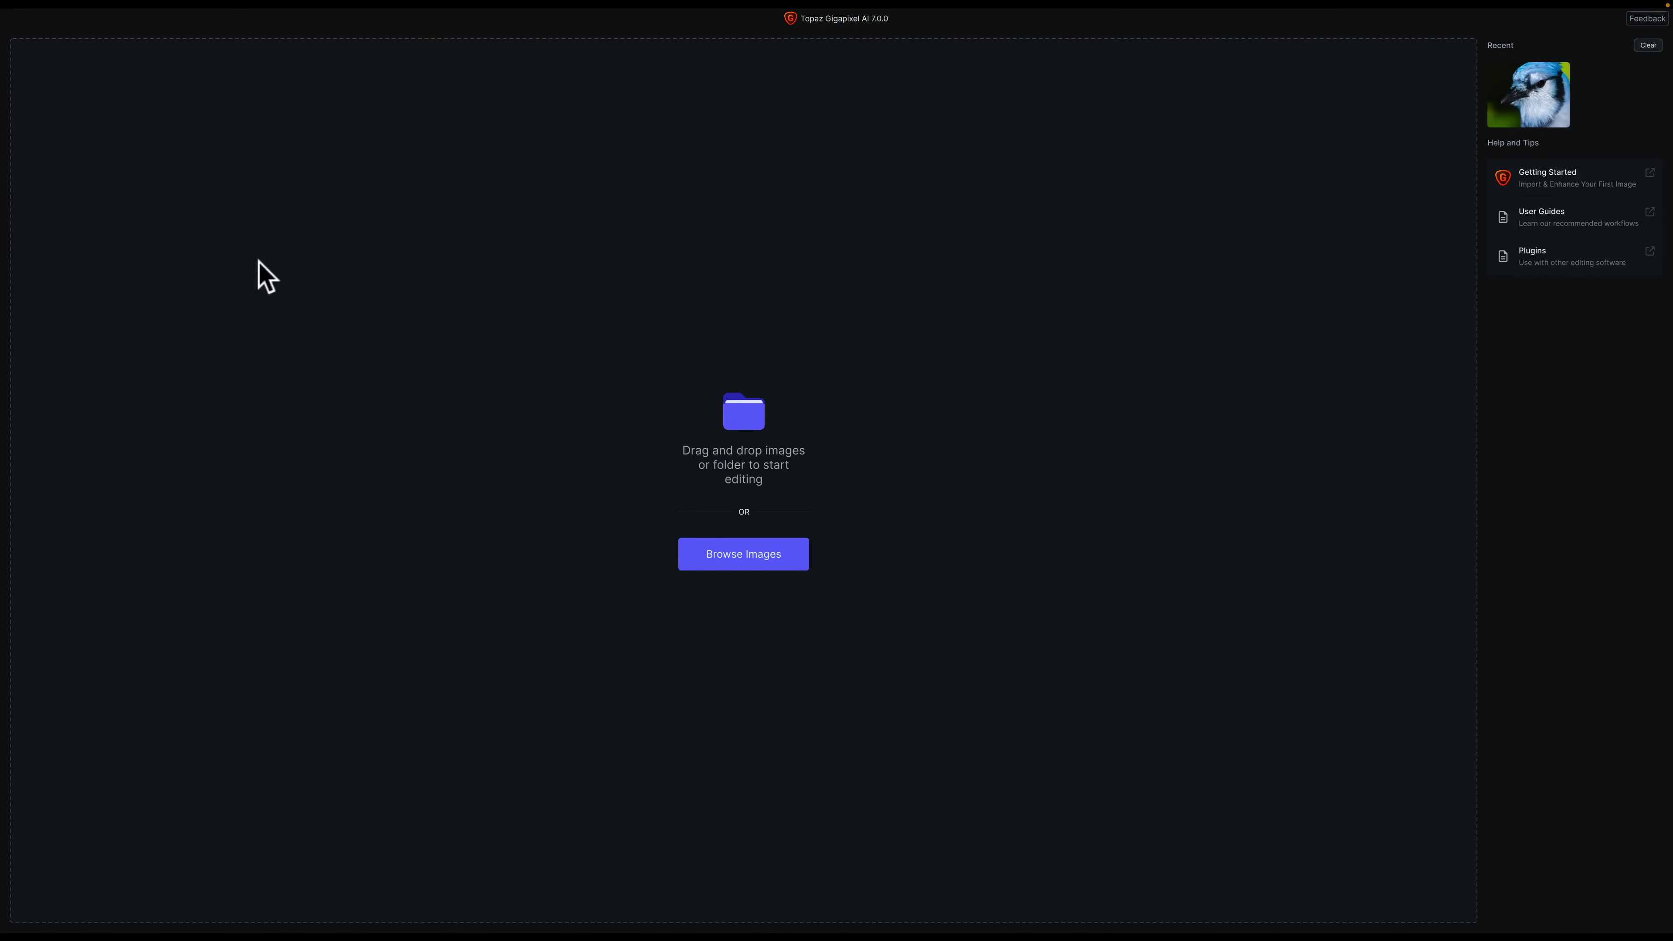
Switch from full-screen Gigapixel AI to the macOS desktop holding the sample JPG files
{"action": "key", "text": "ctrl+Left"}
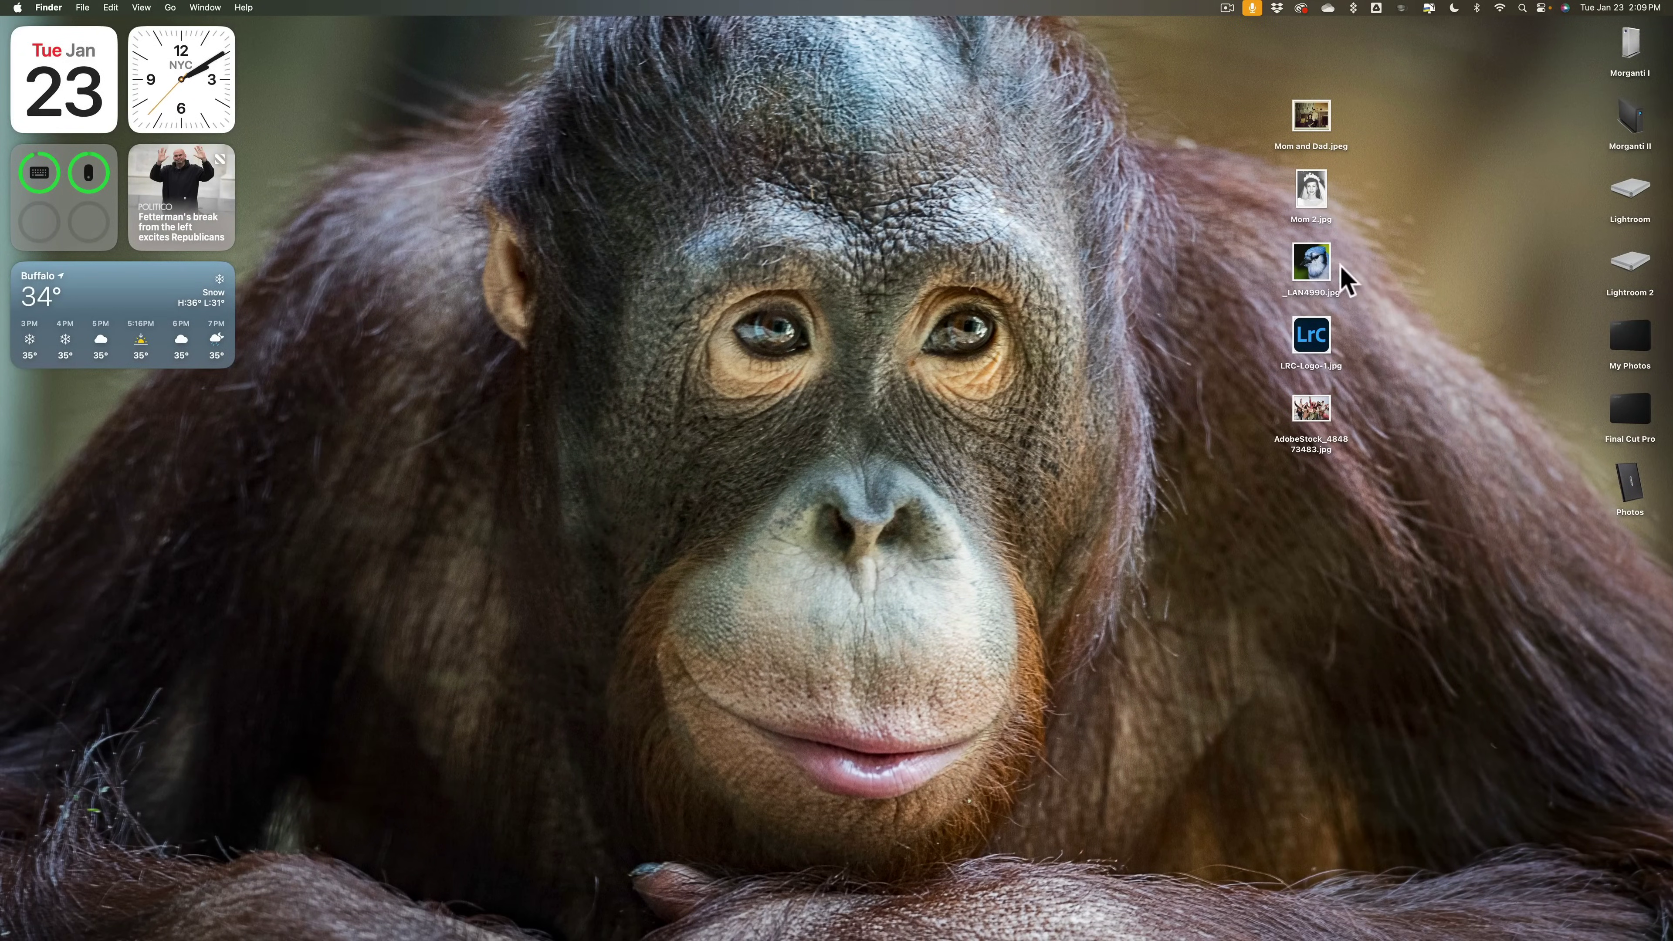
{"action": "double_click", "coordinate": [1317, 267]}
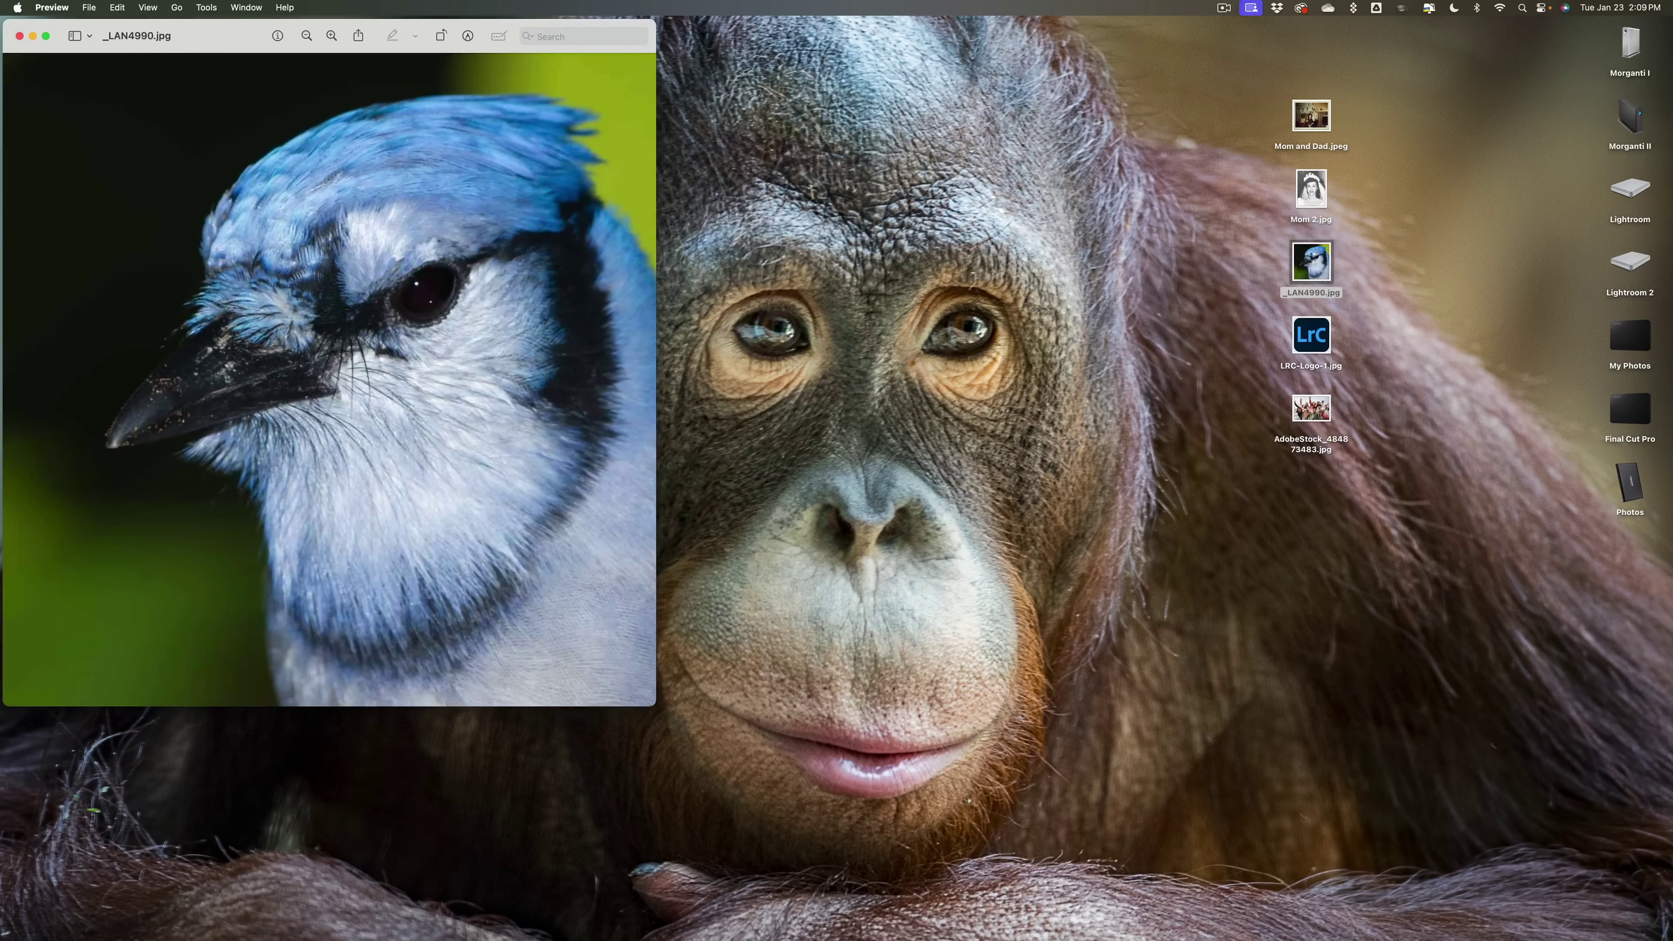
{"action": "left_click_drag", "start_coordinate": [216, 37], "coordinate": [738, 45]}
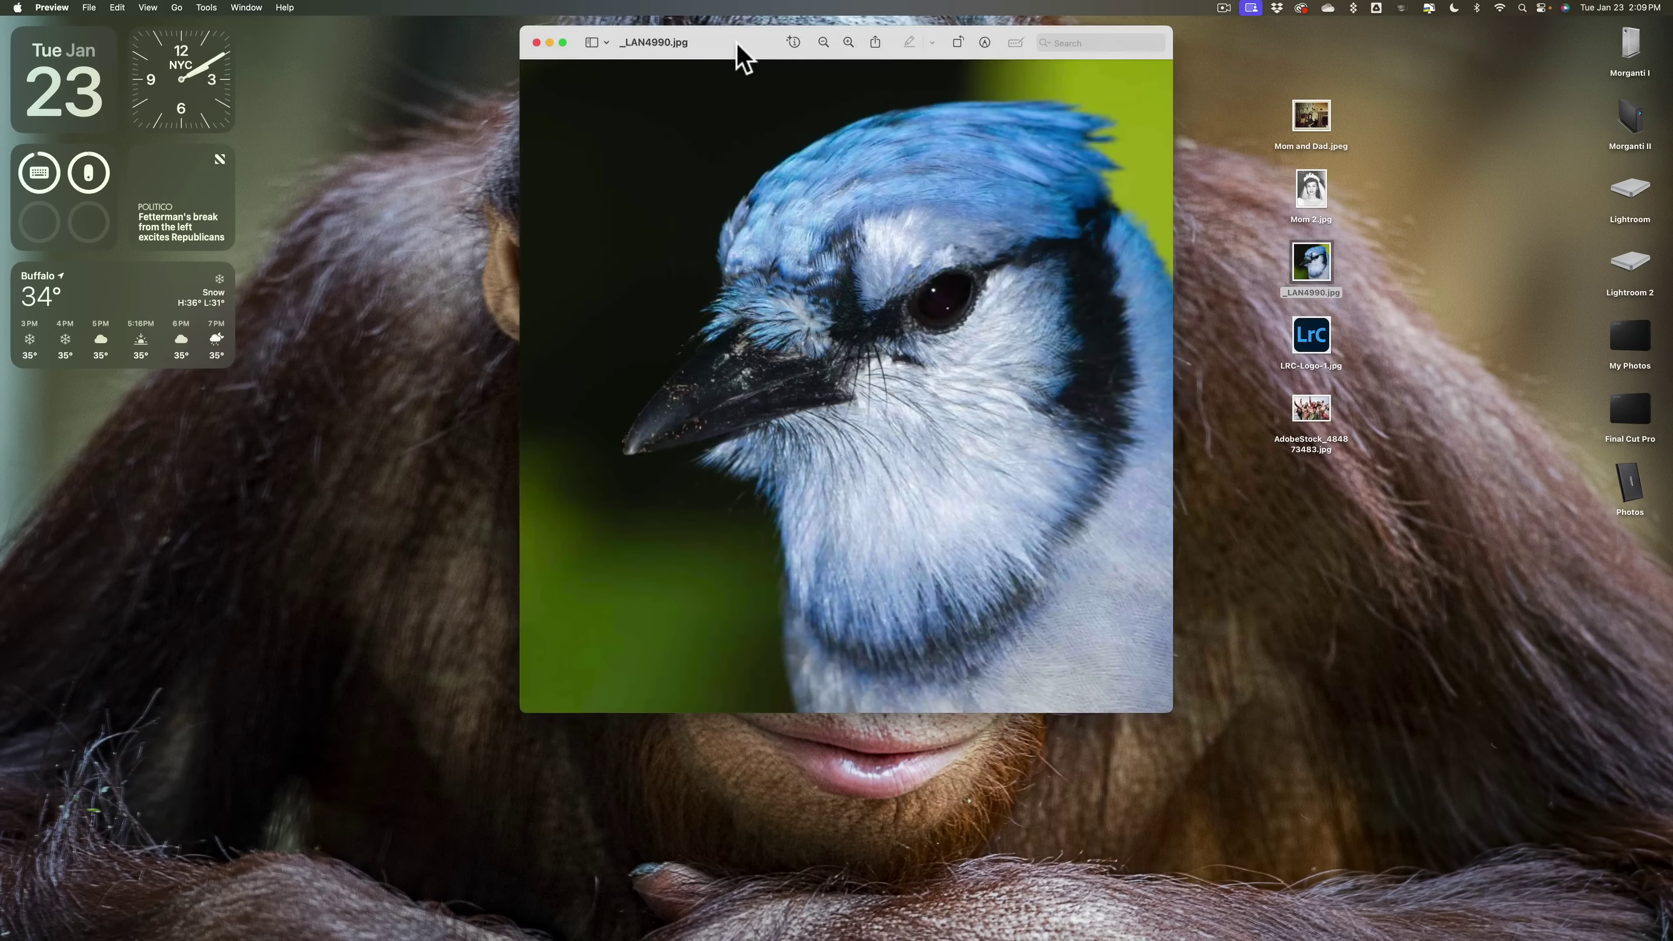
{"action": "left_click", "coordinate": [537, 43]}
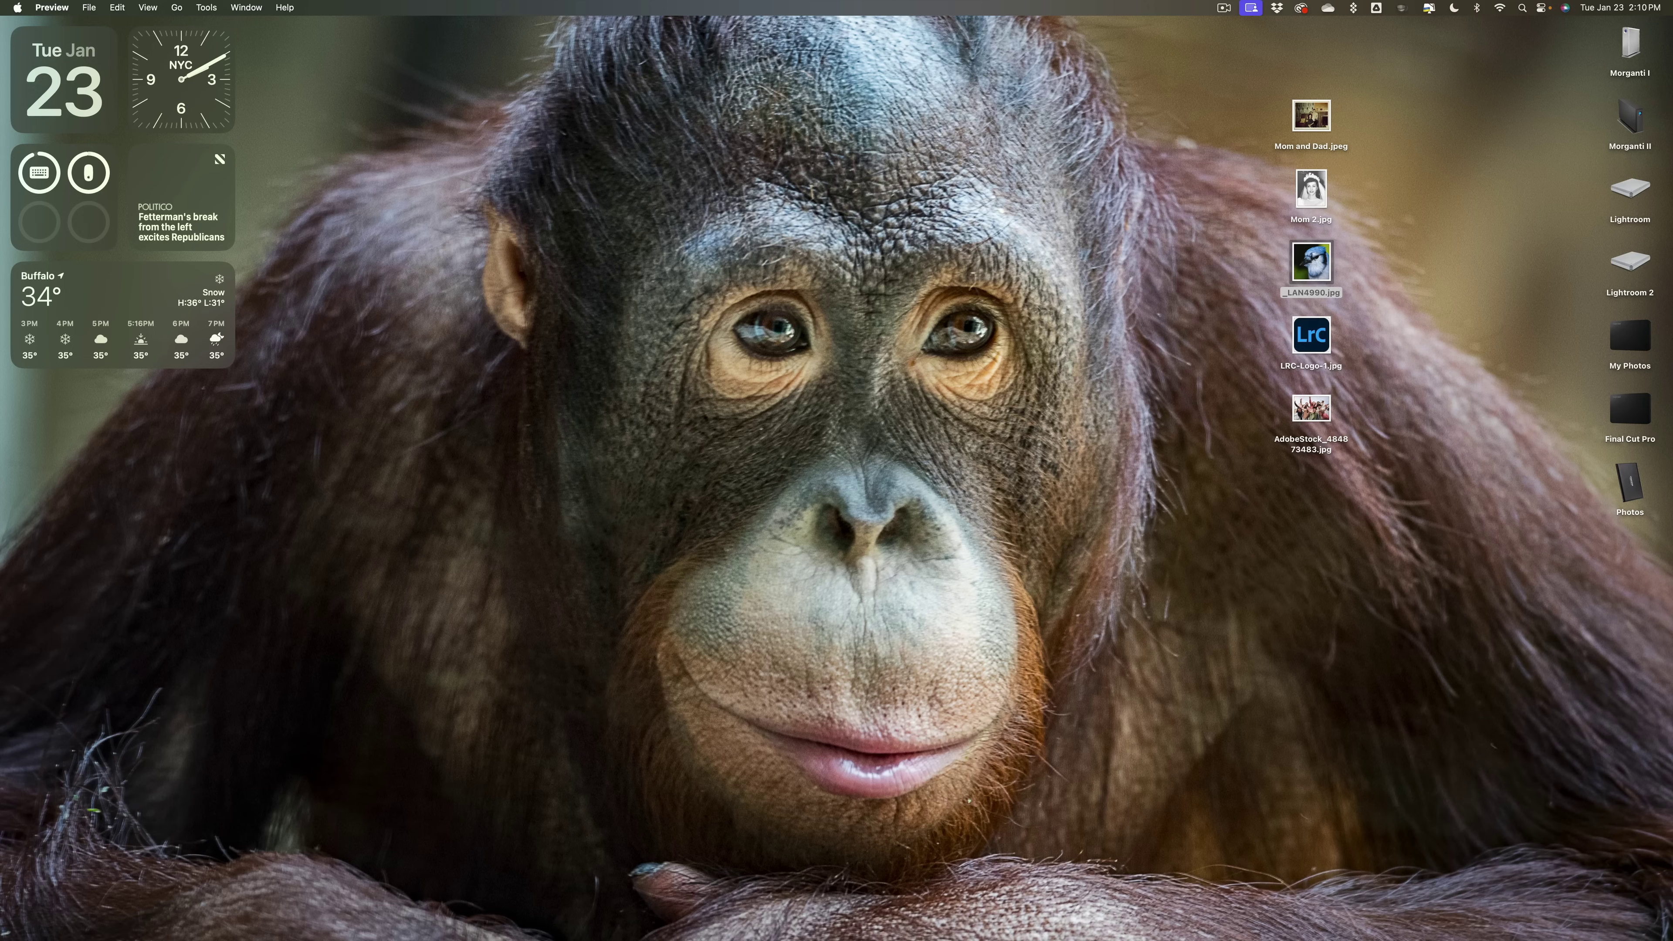
{"action": "left_click", "coordinate": [1313, 119]}
{"action": "double_click", "coordinate": [1312, 118]}
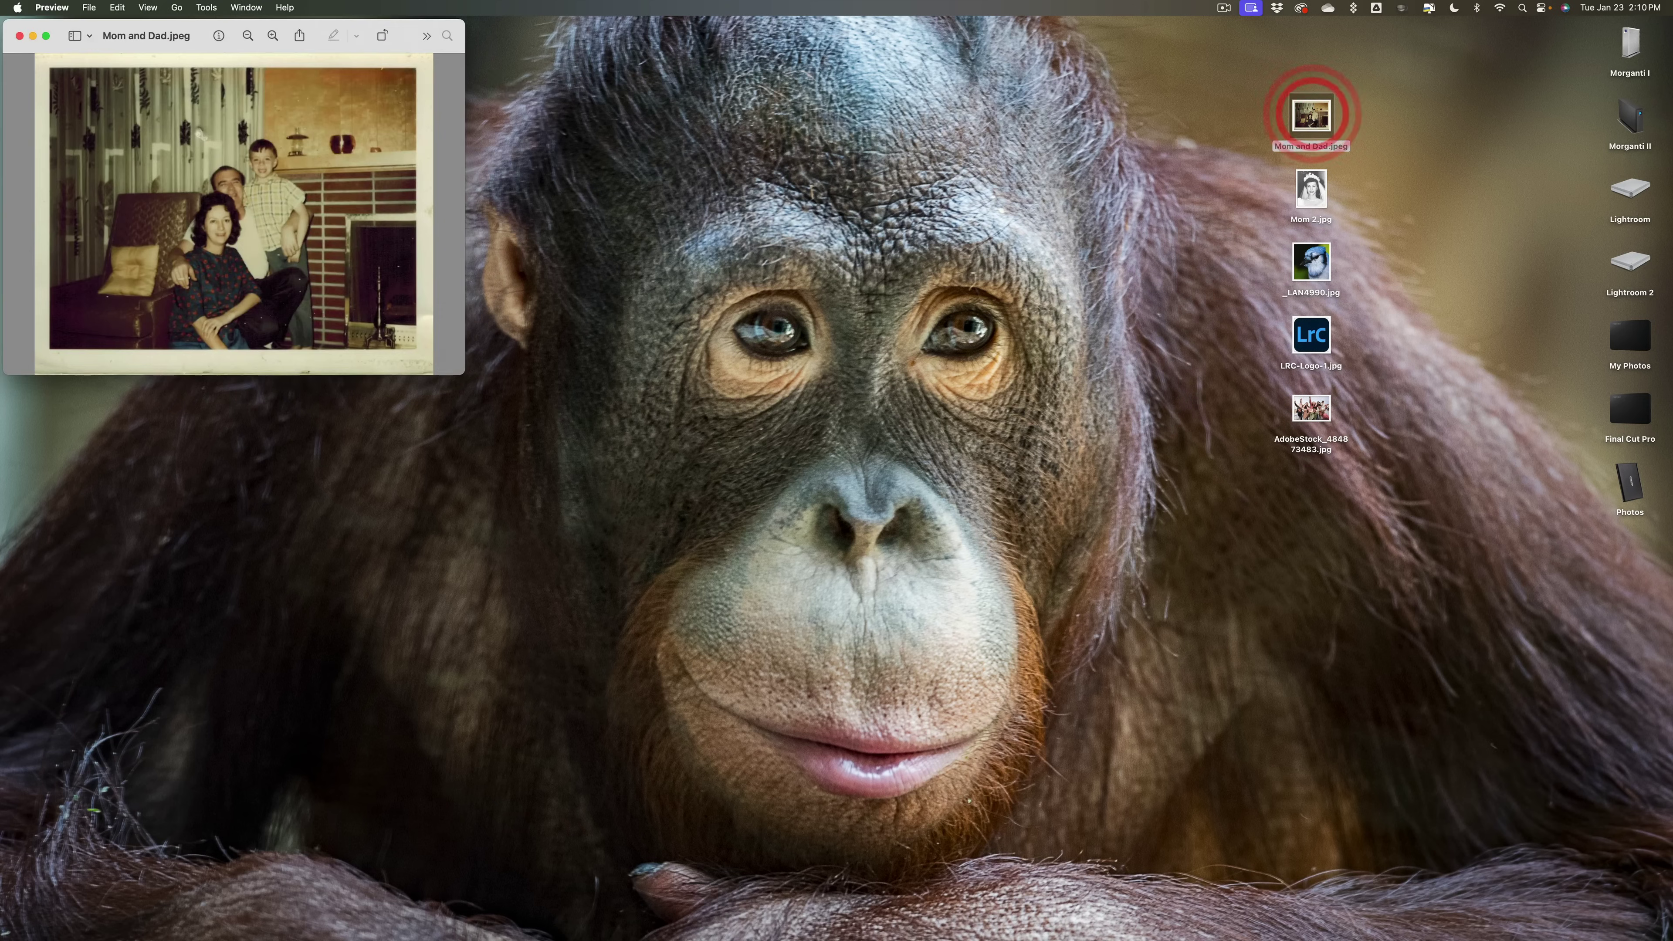
{"action": "left_click_drag", "start_coordinate": [202, 34], "coordinate": [779, 99]}
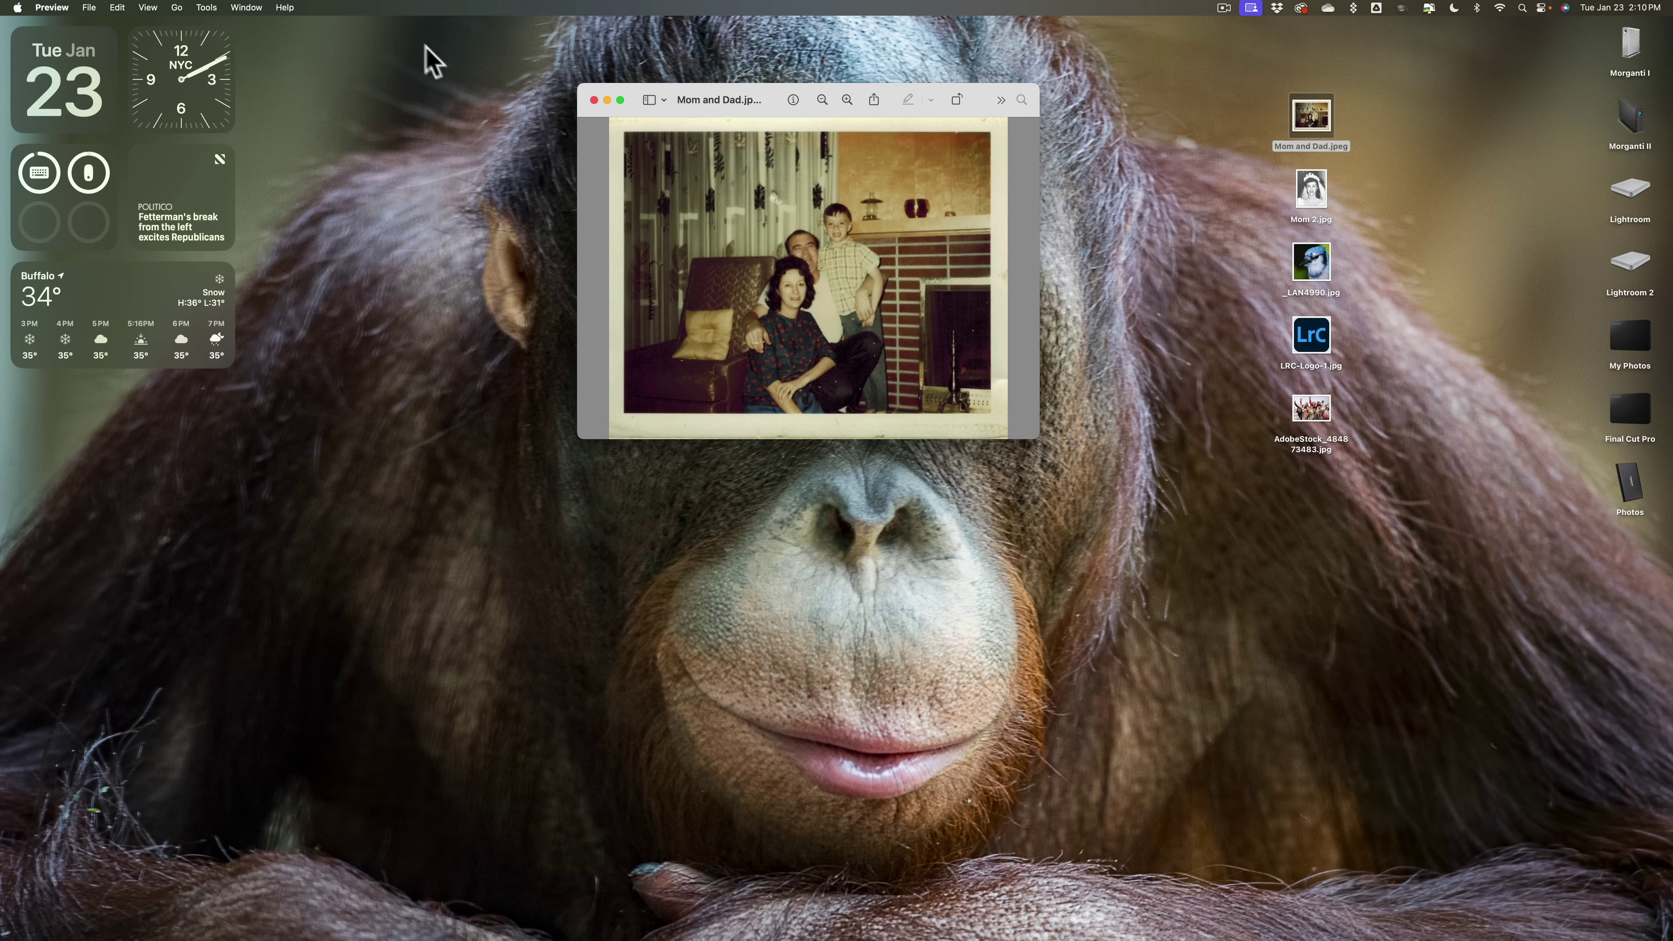
{"action": "left_click", "coordinate": [594, 101]}
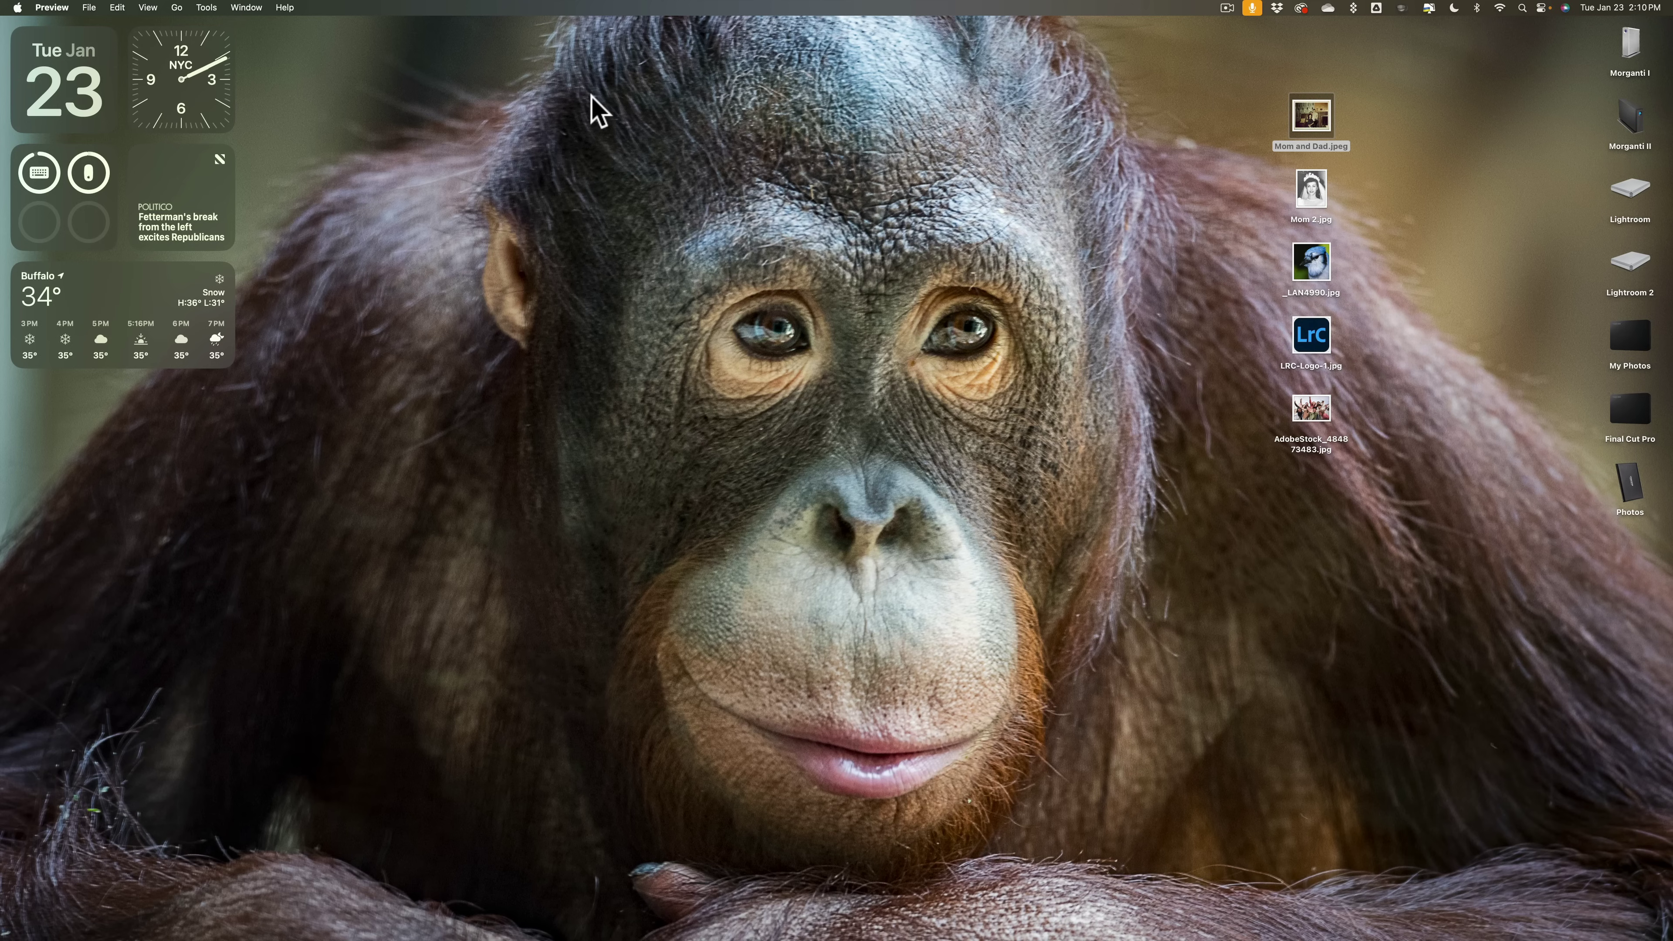
{"action": "left_click", "coordinate": [1310, 188]}
{"action": "double_click", "coordinate": [1310, 191]}
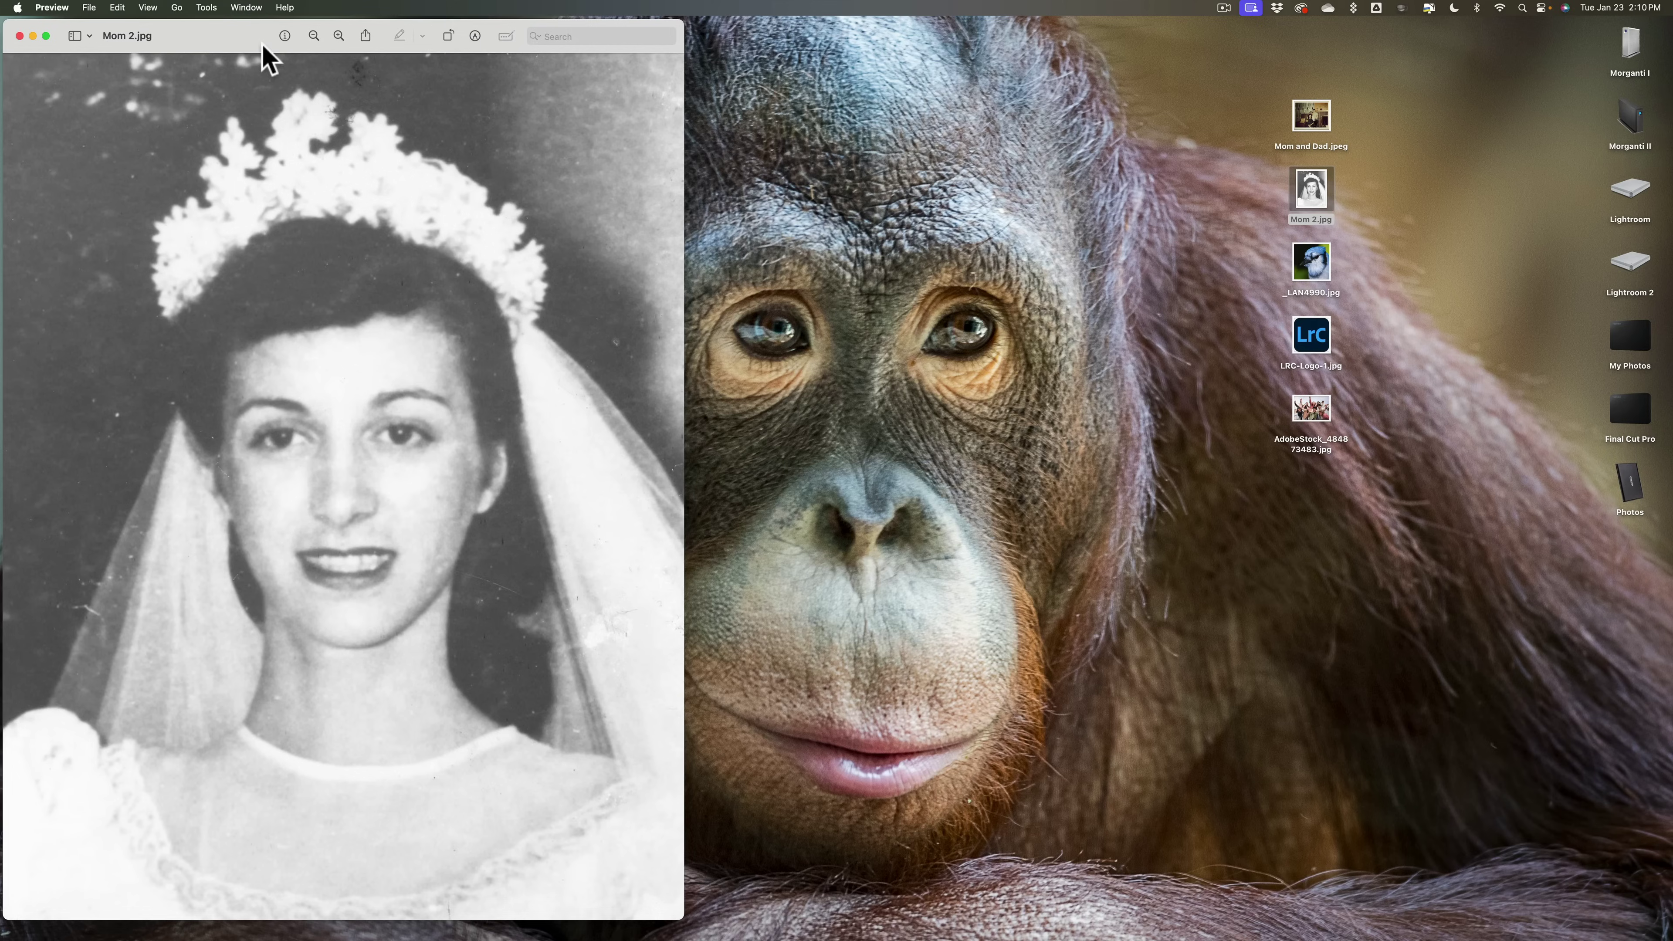
{"action": "left_click_drag", "start_coordinate": [263, 38], "coordinate": [746, 21]}
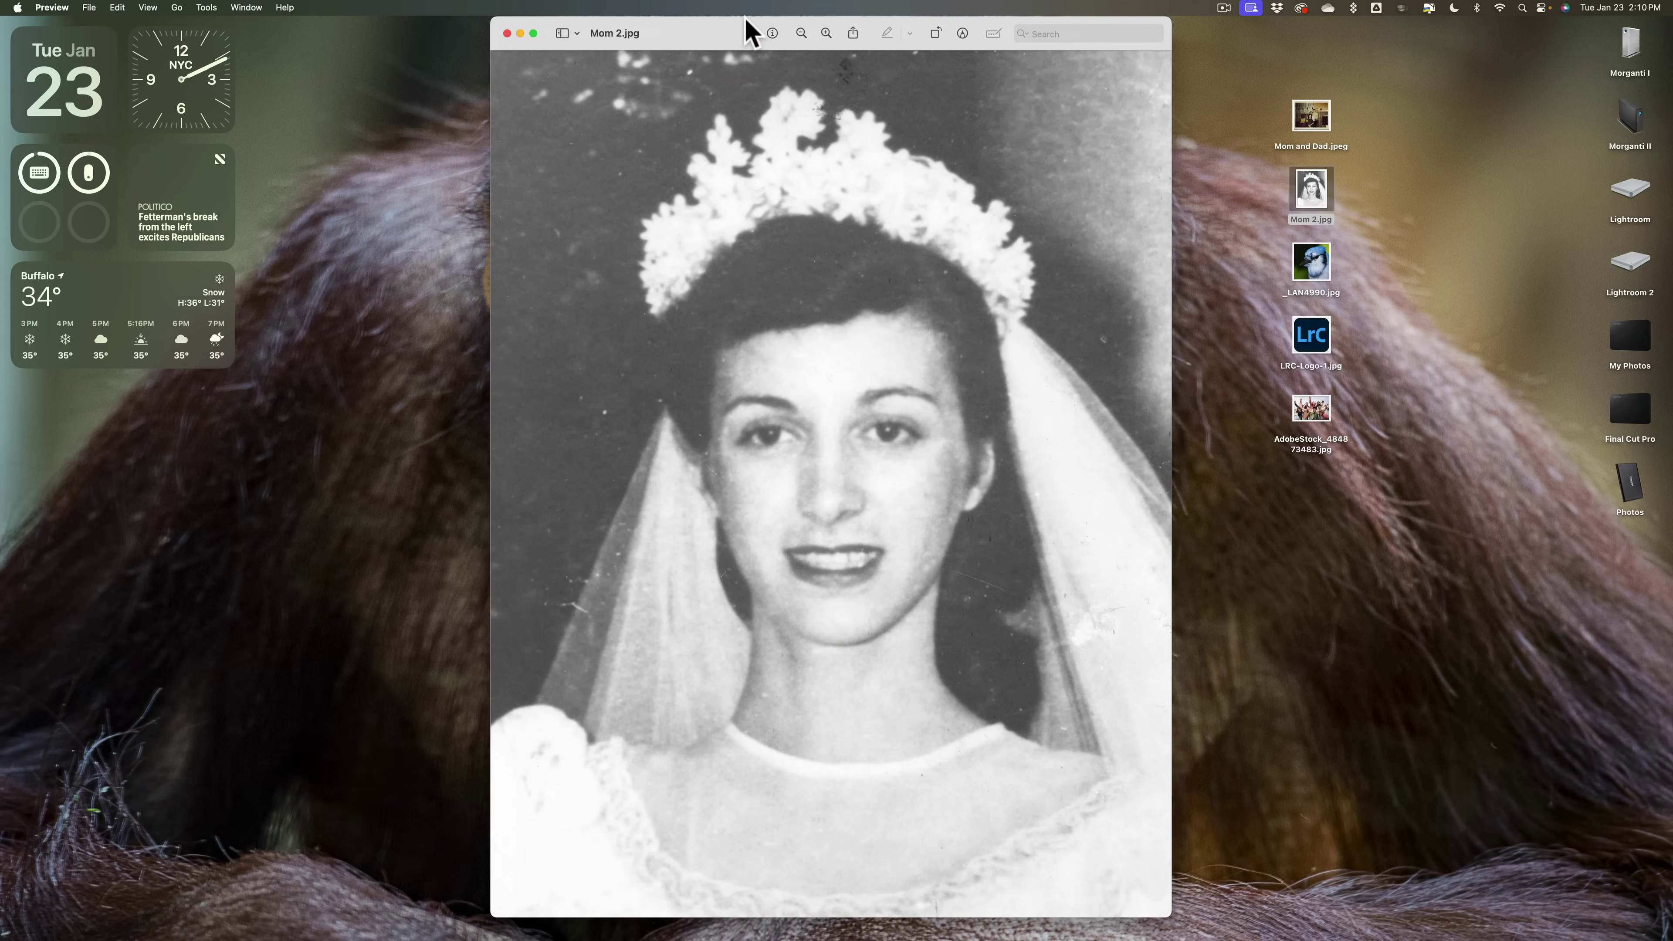
{"action": "left_click", "coordinate": [507, 33]}
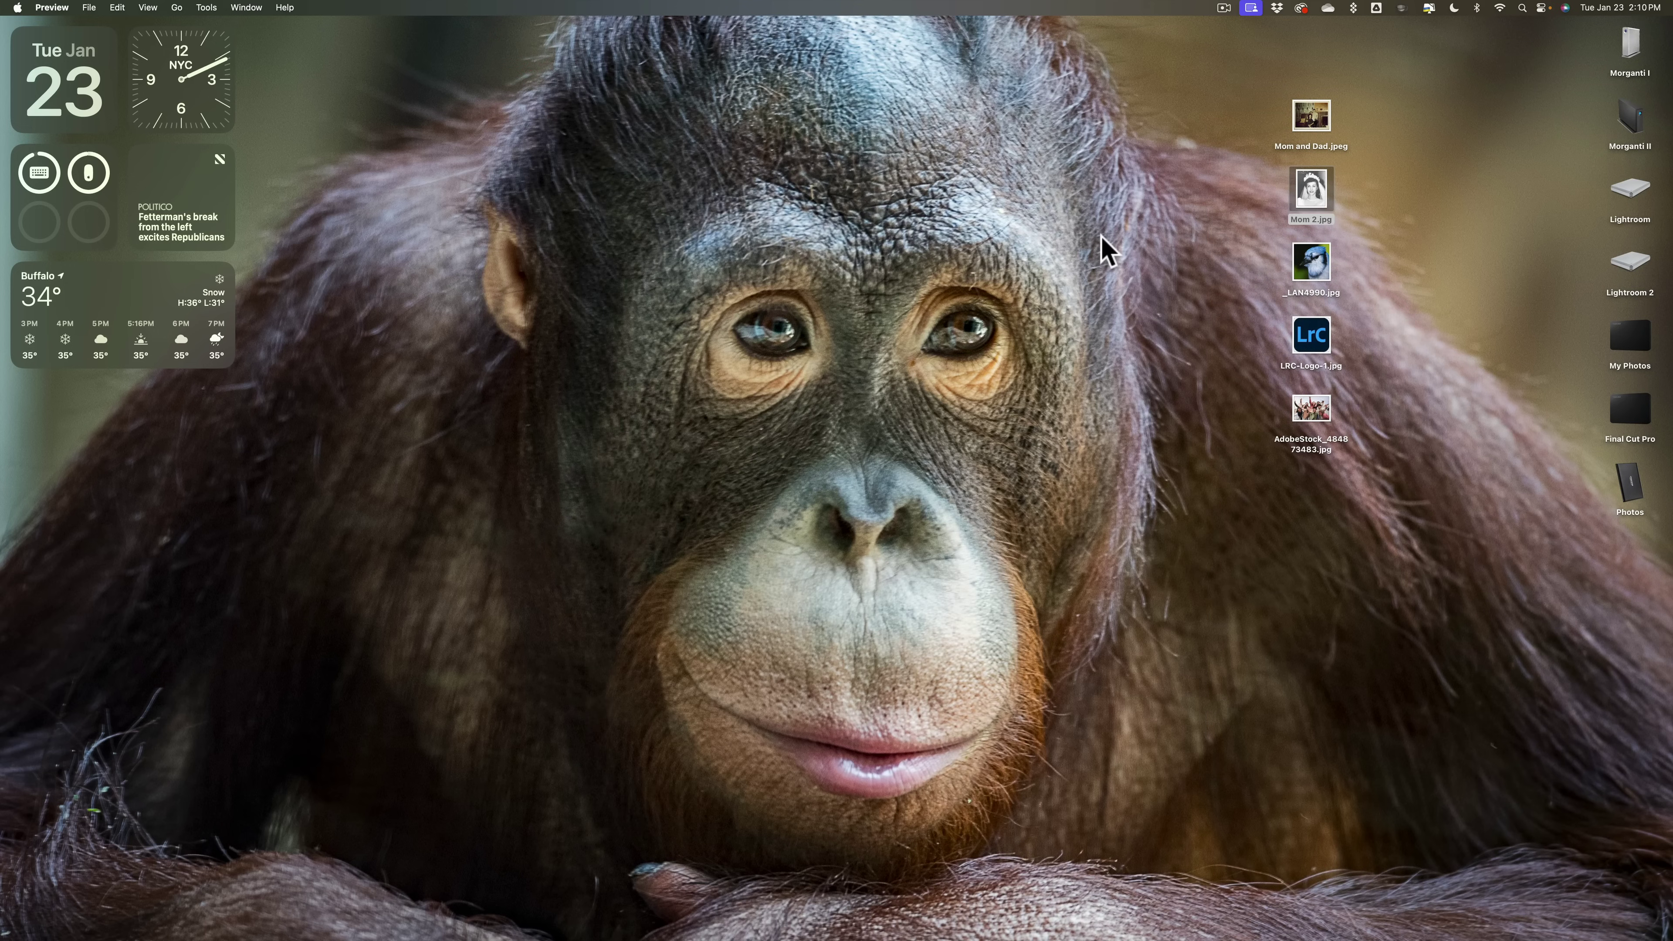
{"action": "double_click", "coordinate": [1310, 339]}
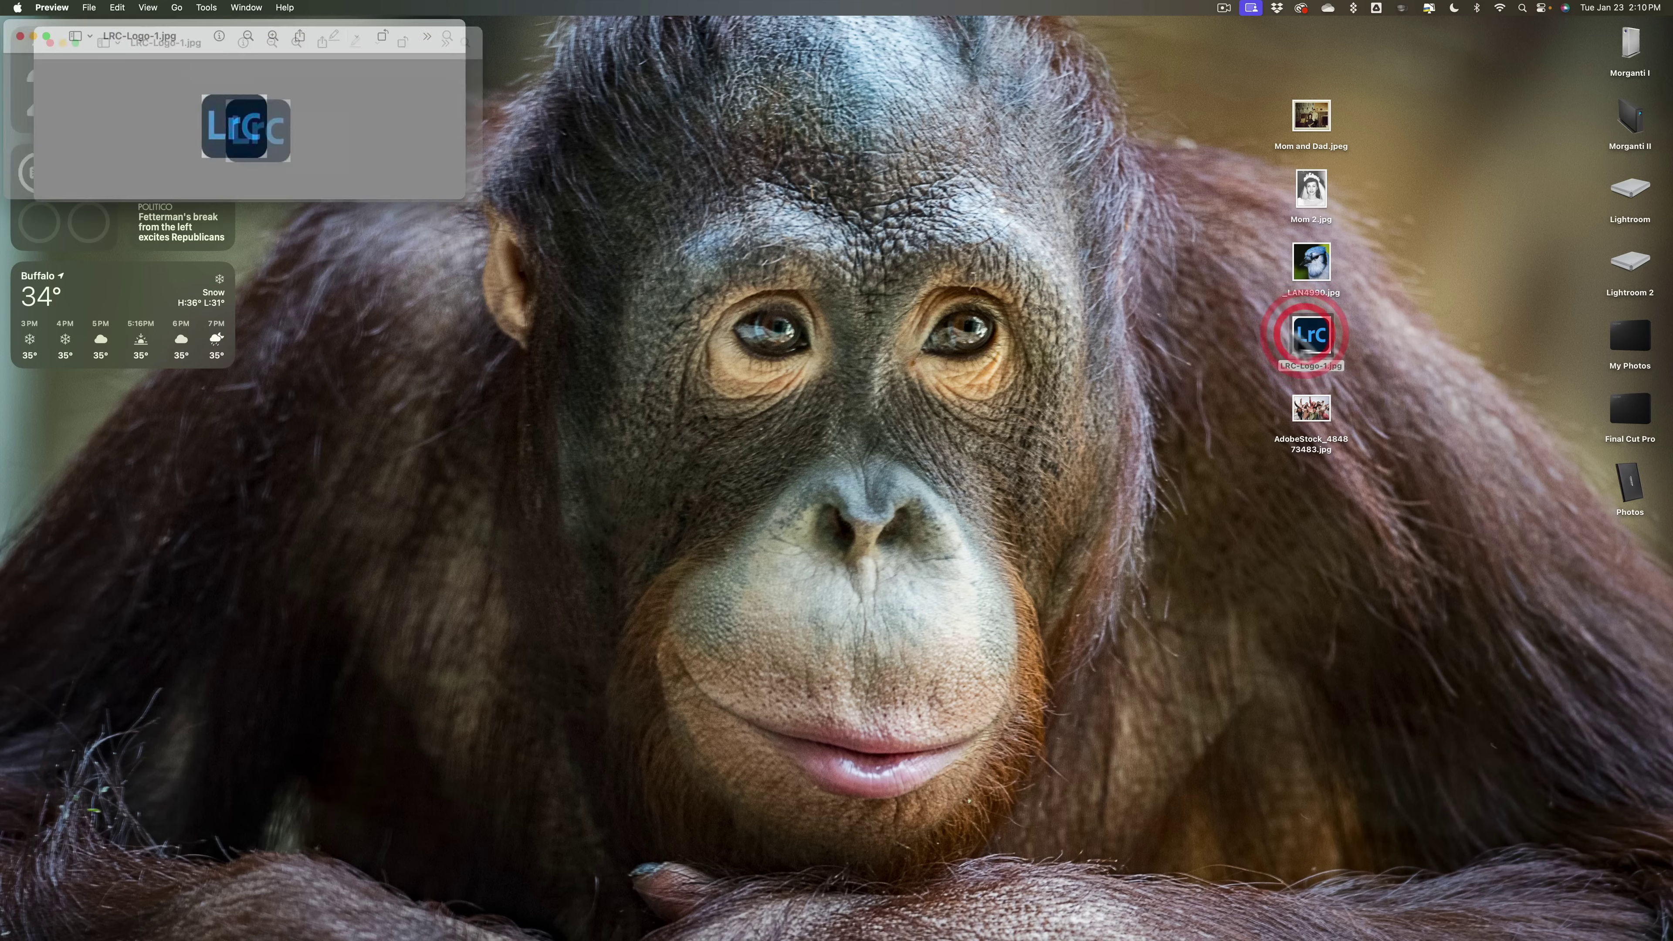
{"action": "left_click_drag", "start_coordinate": [196, 46], "coordinate": [880, 173]}
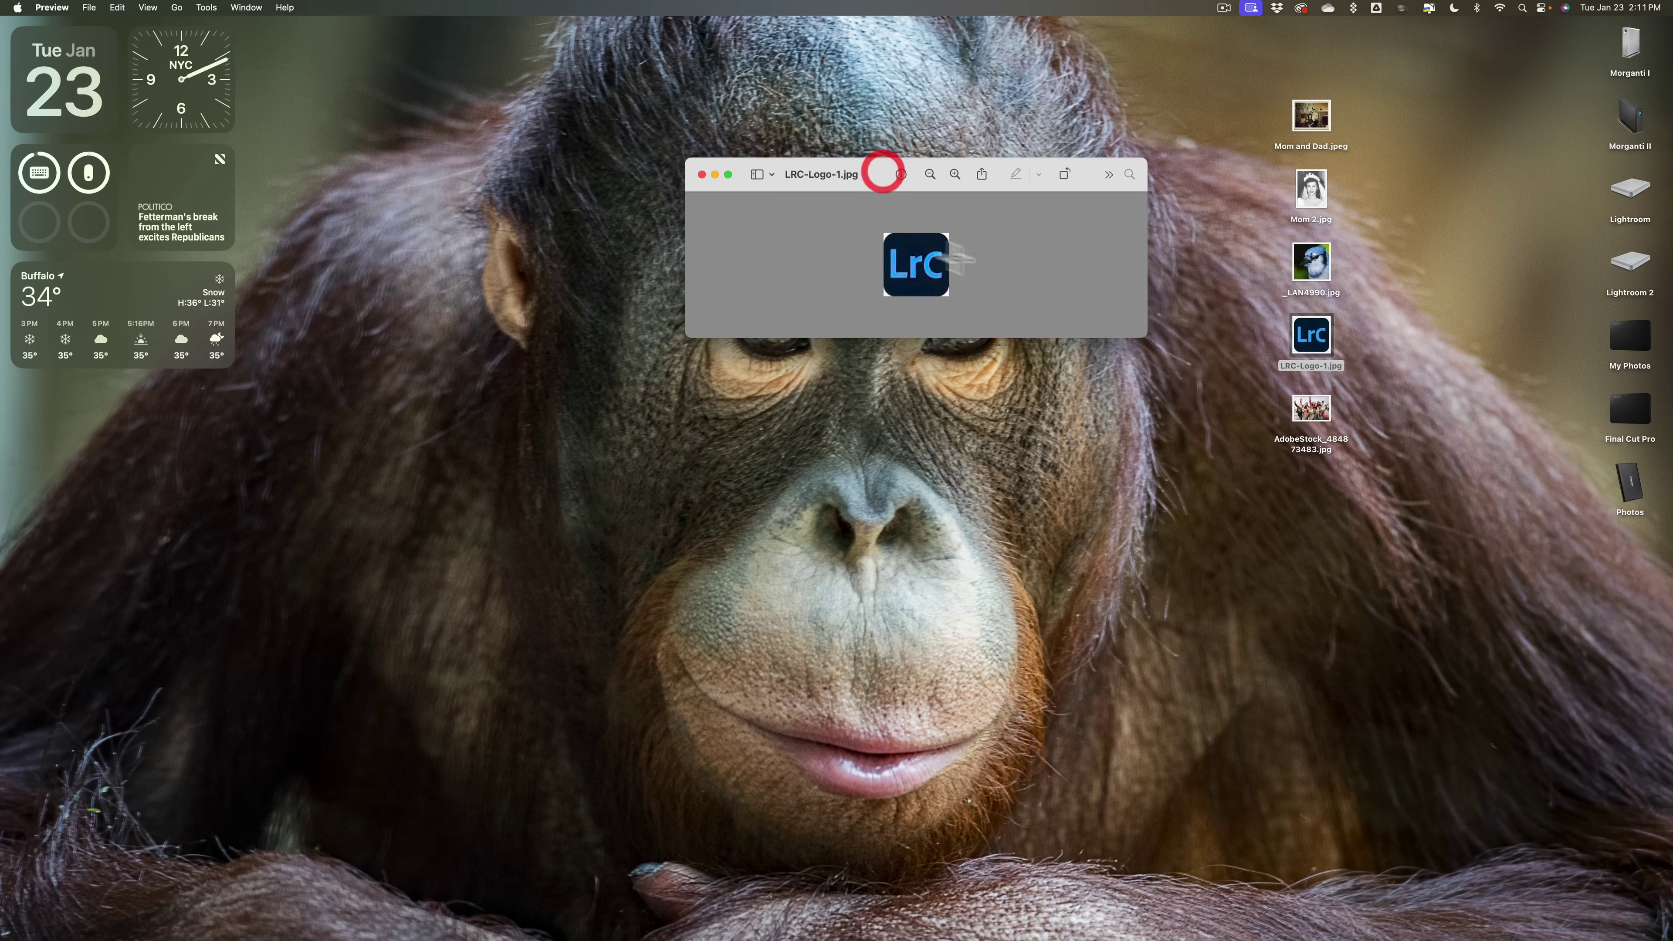
{"action": "left_click", "coordinate": [703, 174]}
{"action": "double_click", "coordinate": [1311, 410]}
{"action": "left_click_drag", "start_coordinate": [270, 46], "coordinate": [730, 122]}
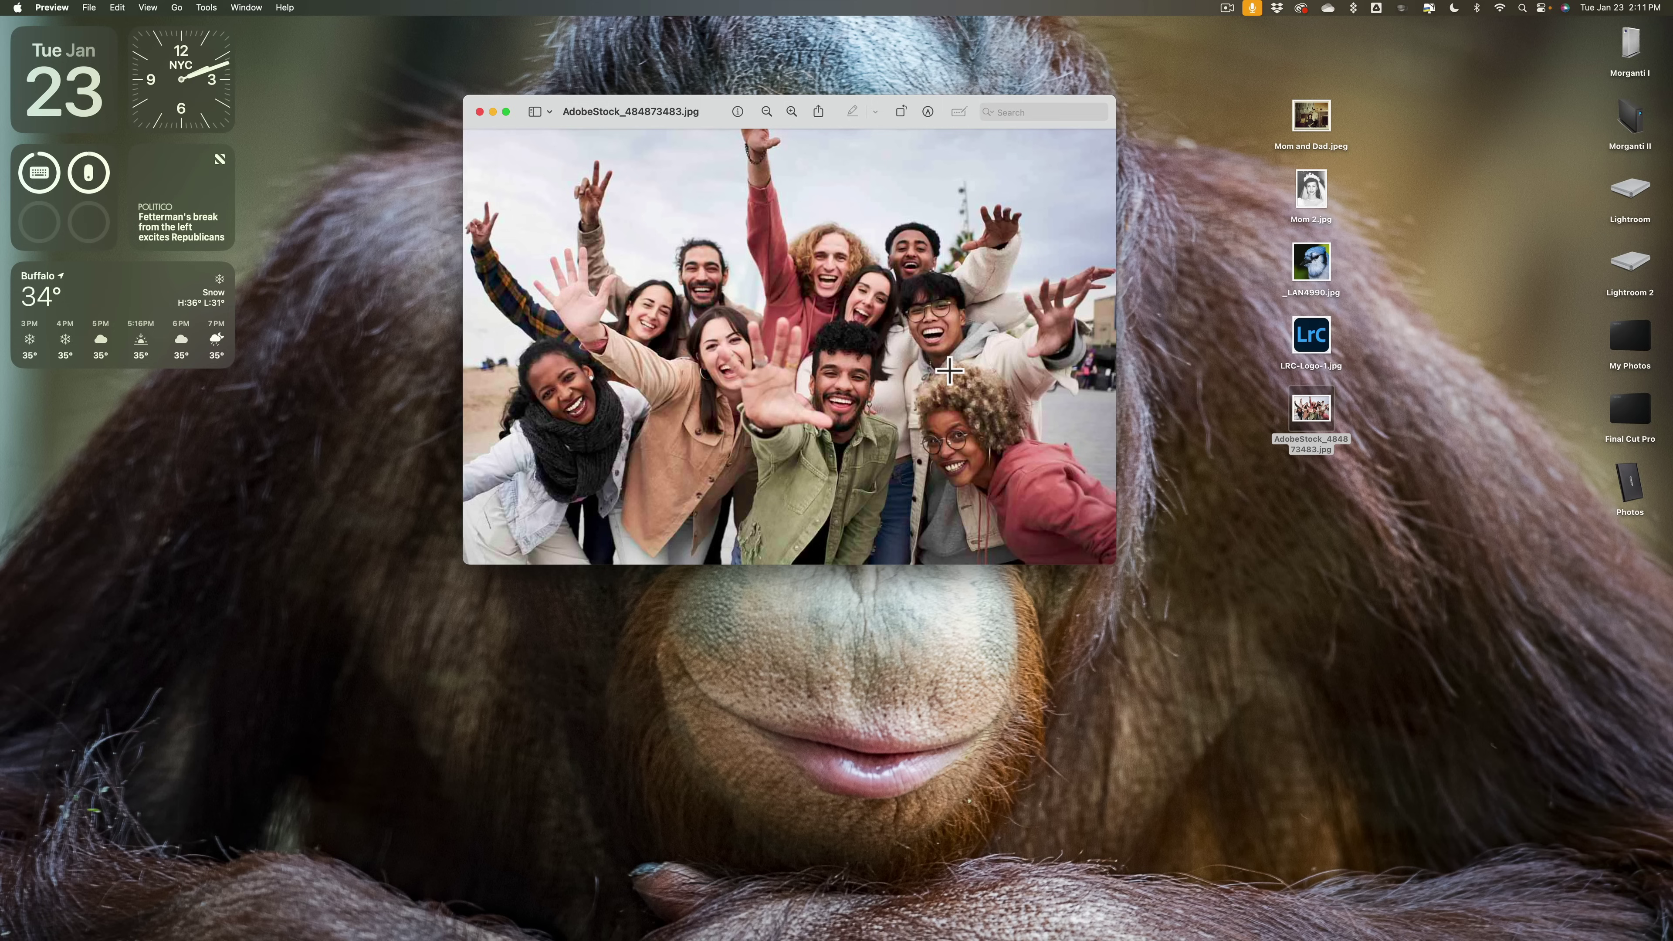
Close the group photo and open the blue jay photo _LAN4990.jpg in Gigapixel AI
{"action": "left_click", "coordinate": [479, 112]}
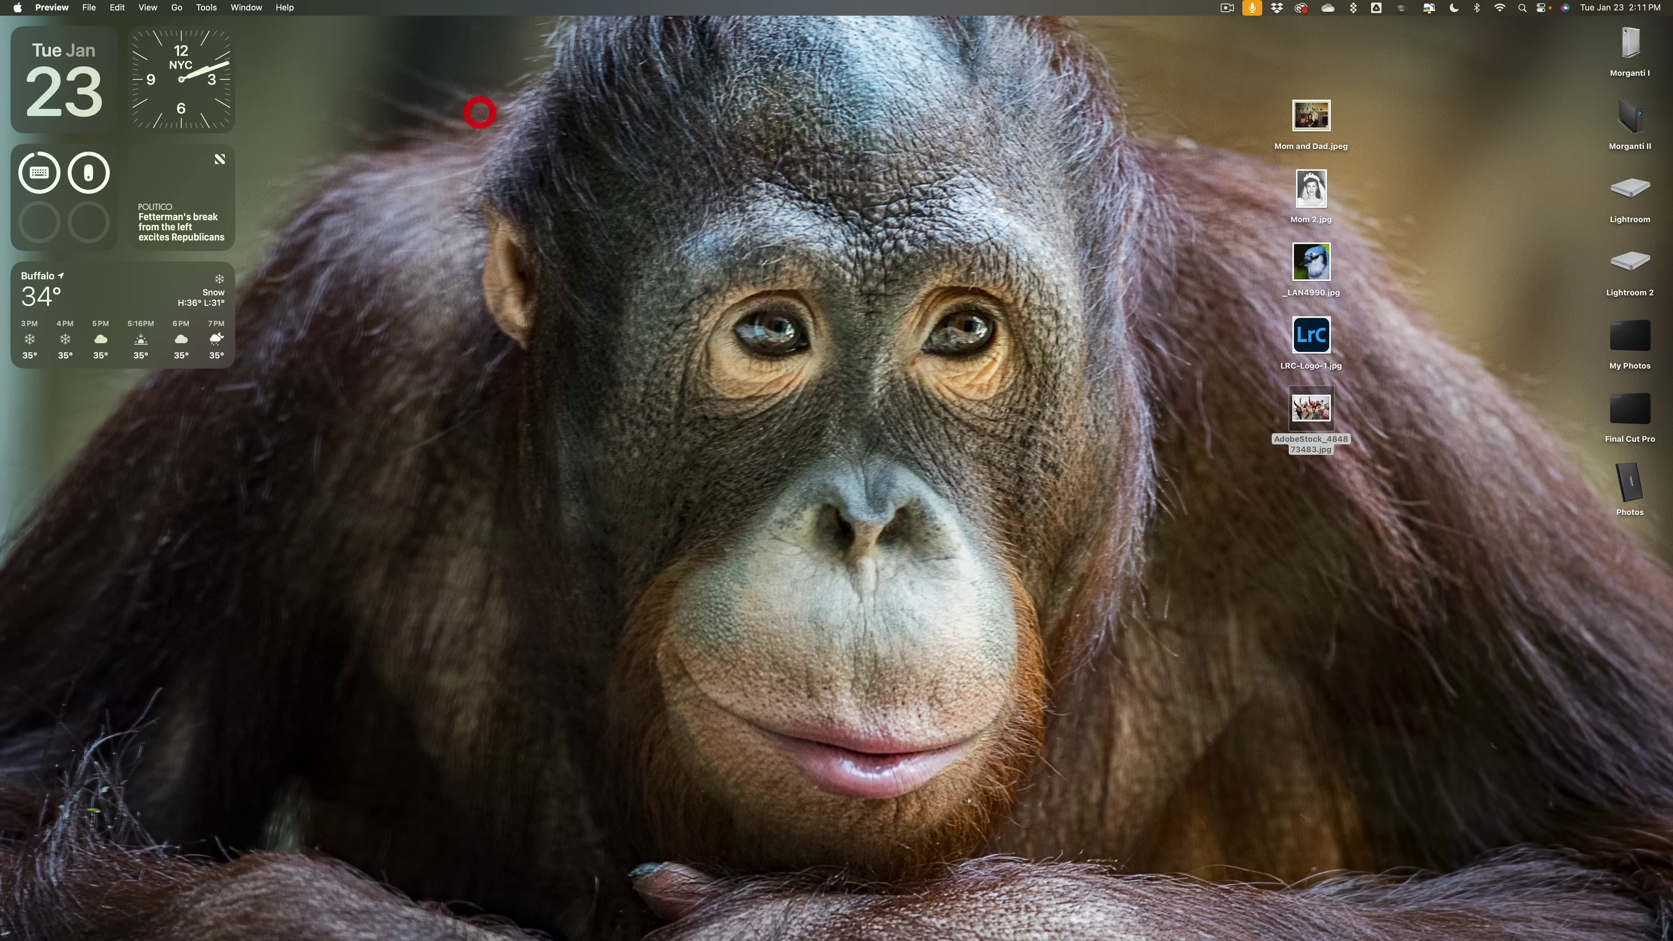
{"action": "left_click_drag", "start_coordinate": [1311, 262], "coordinate": [1179, 908]}
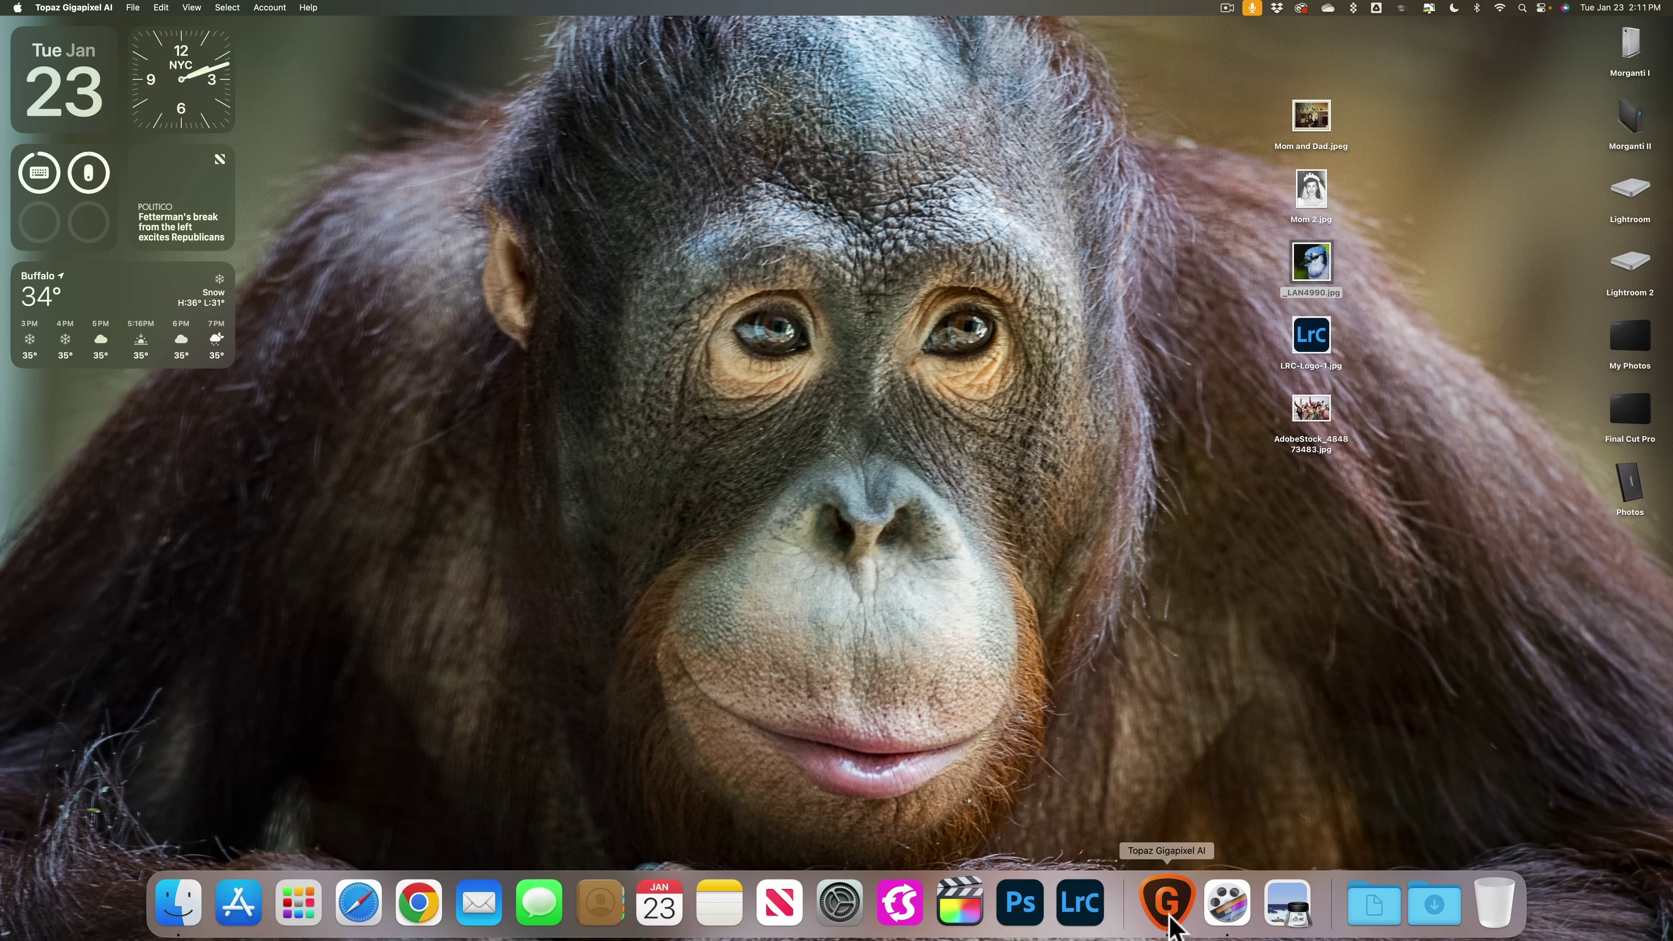
{"action": "left_click", "coordinate": [1173, 916]}
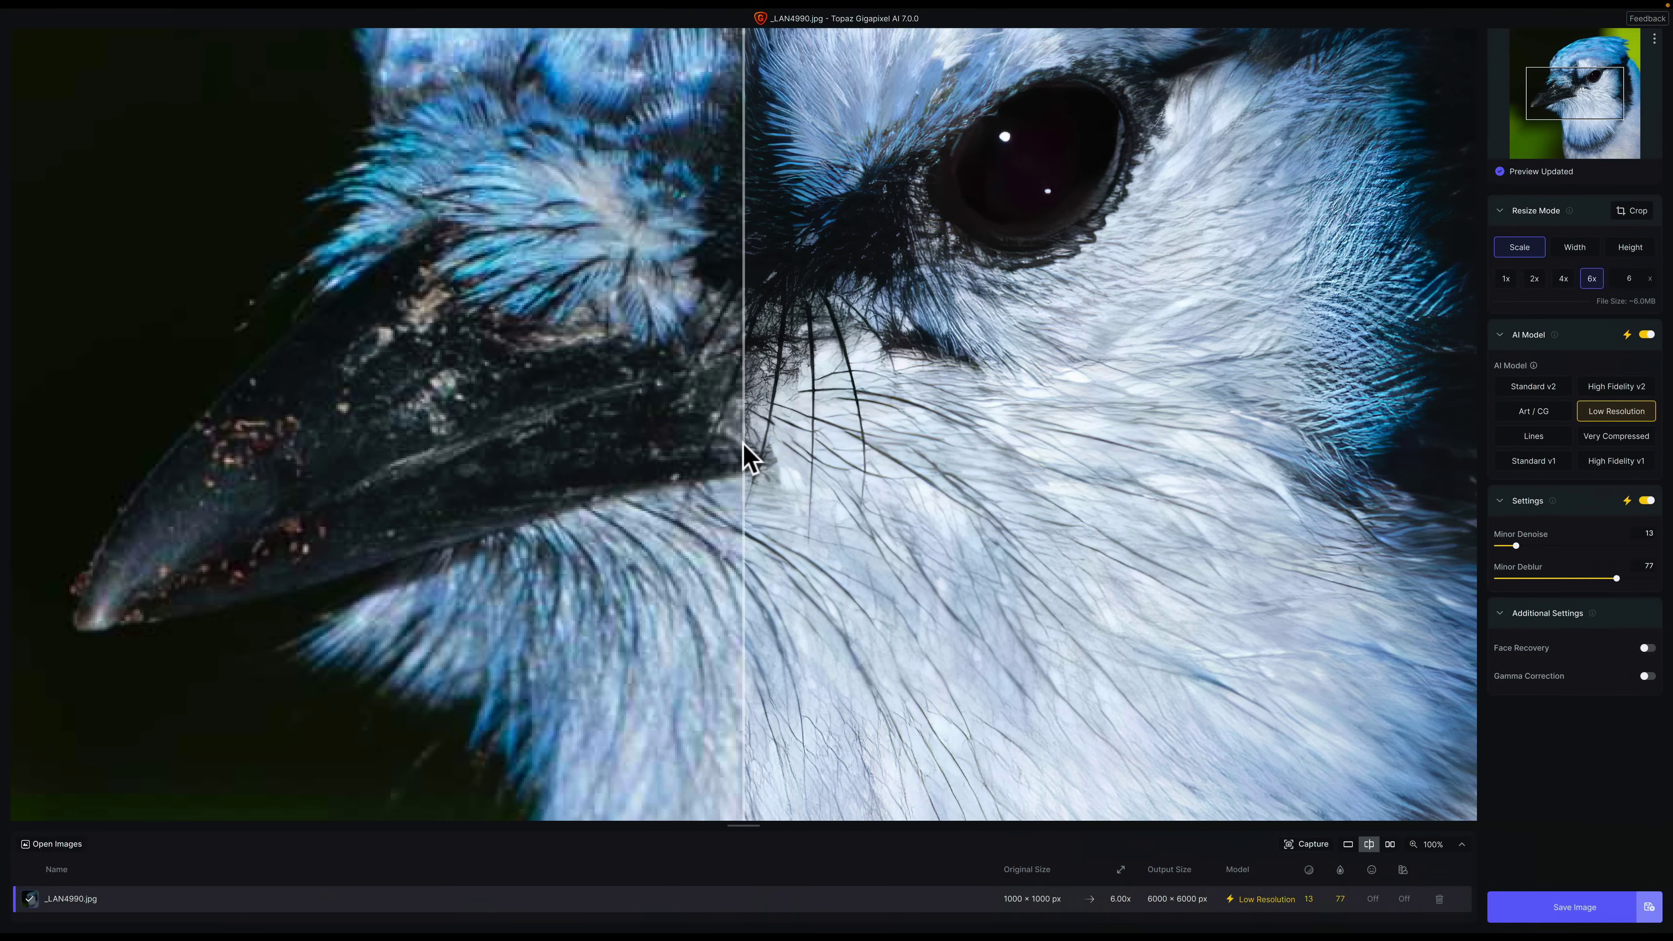
Compare the blue jay's 6x Low Resolution preview against the original with the divider and view toggle
{"action": "left_click_drag", "start_coordinate": [744, 455], "coordinate": [1492, 514]}
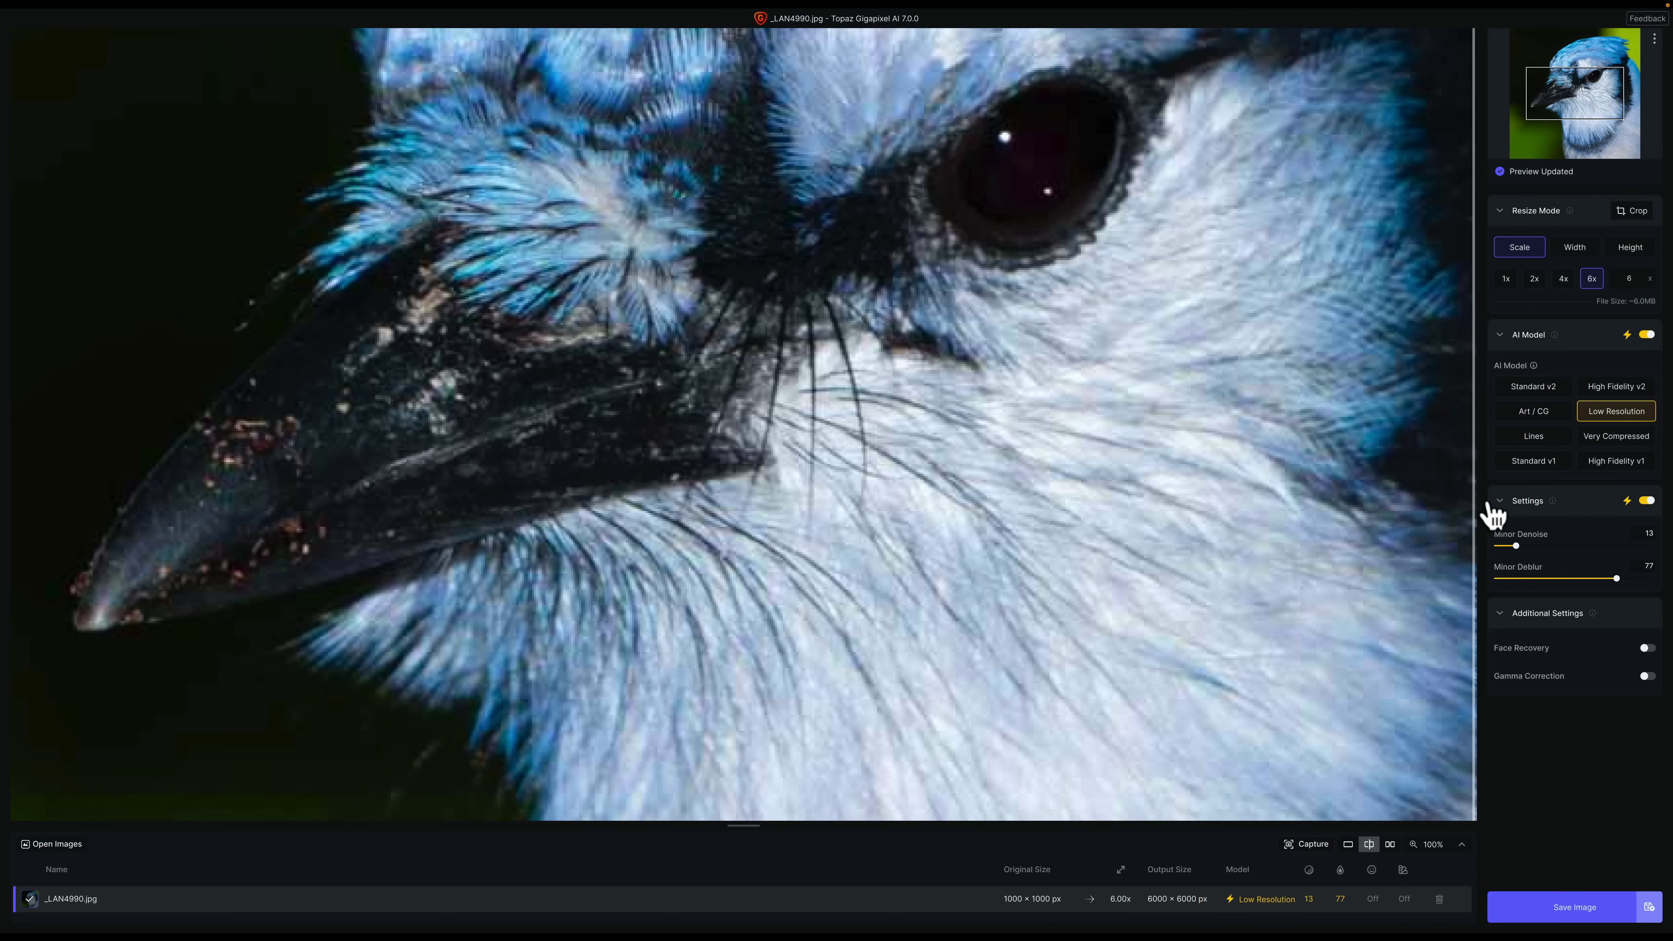
{"action": "left_click", "coordinate": [1487, 497]}
{"action": "left_click_drag", "start_coordinate": [1475, 400], "coordinate": [8, 290]}
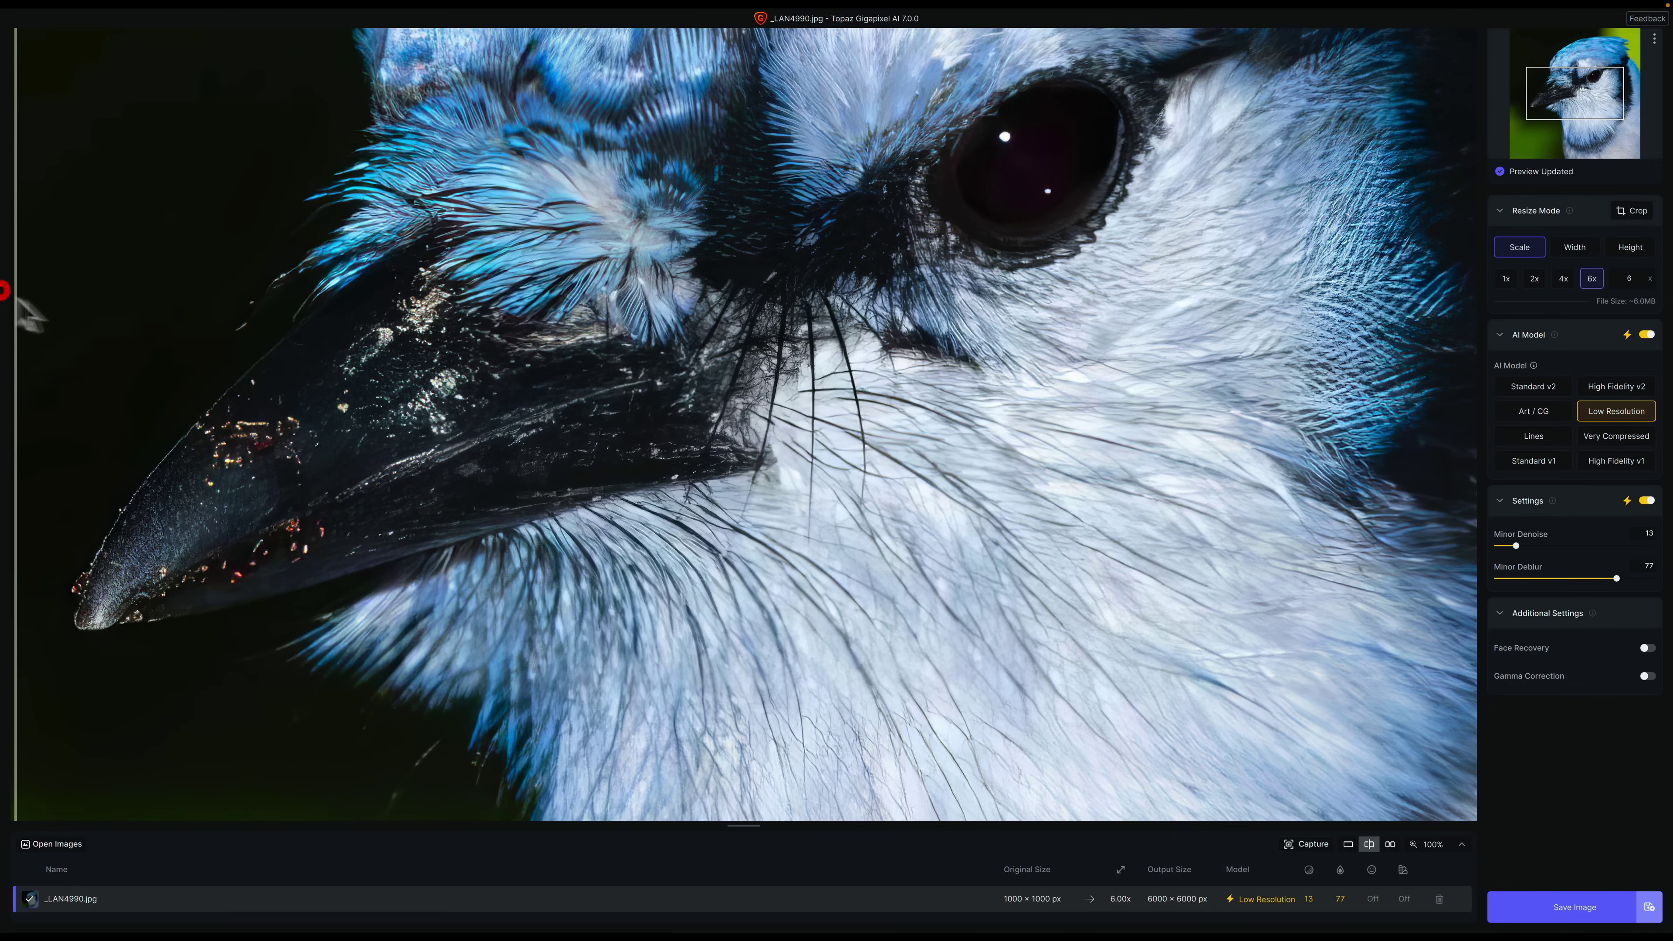
{"action": "left_click", "coordinate": [1239, 364]}
{"action": "left_click", "coordinate": [1239, 364]}
{"action": "left_click", "coordinate": [1239, 364]}
{"action": "left_click", "coordinate": [1240, 363]}
{"action": "left_click_drag", "start_coordinate": [15, 505], "coordinate": [1082, 514]}
{"action": "left_click_drag", "start_coordinate": [1242, 513], "coordinate": [977, 495]}
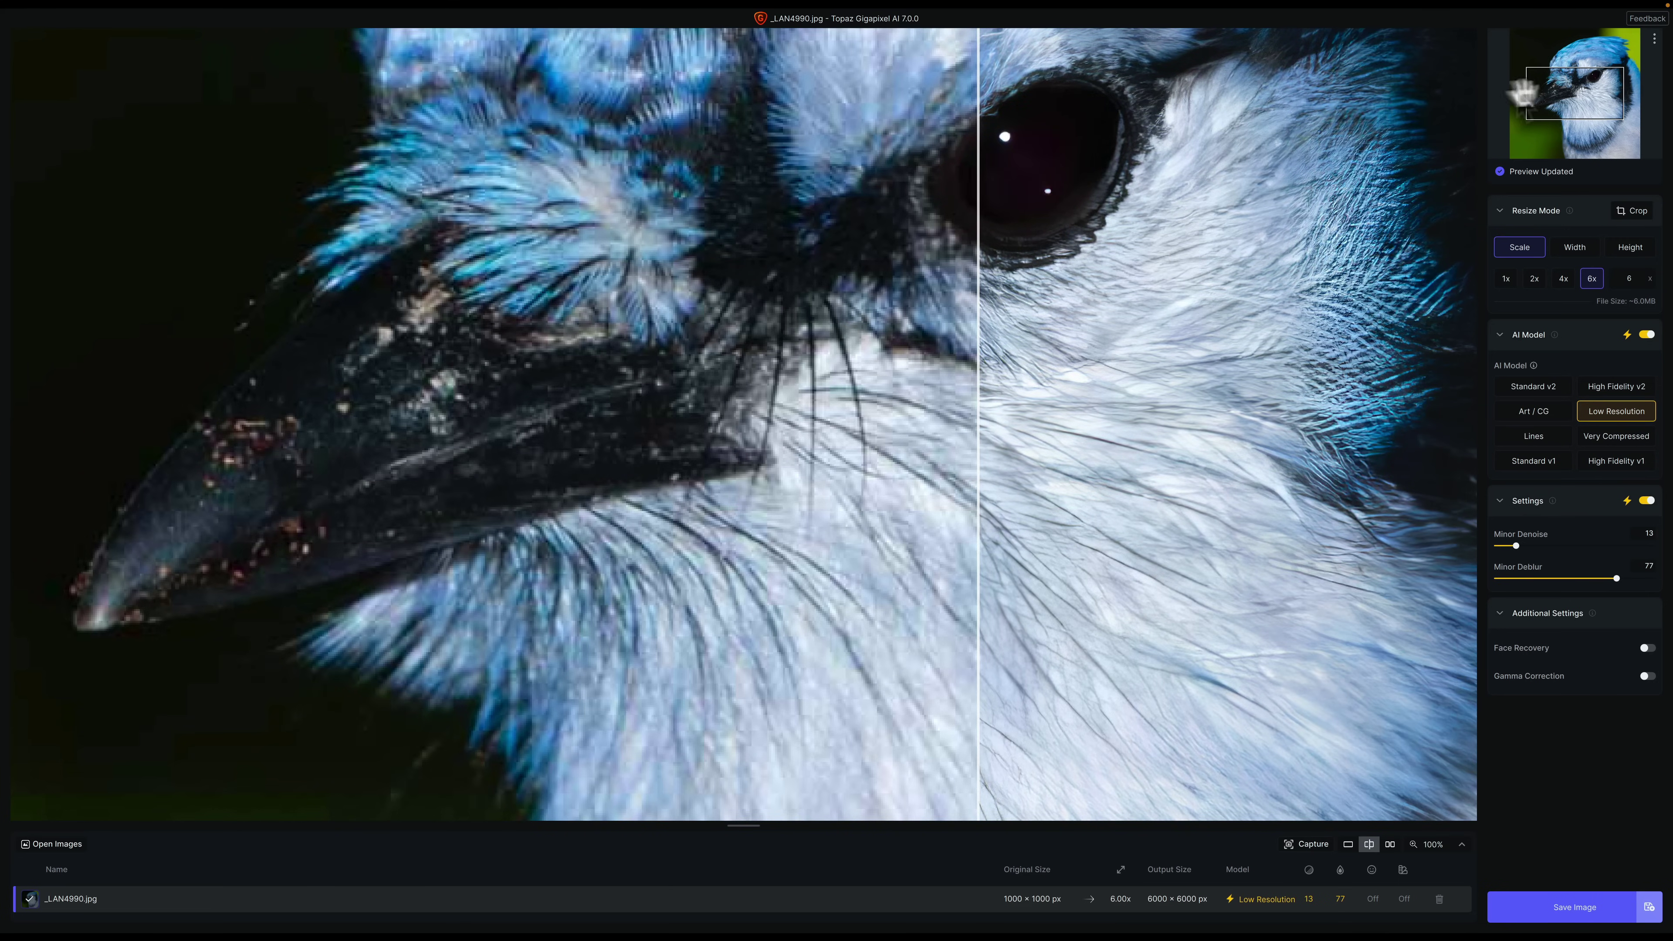
{"action": "left_click_drag", "start_coordinate": [1536, 82], "coordinate": [1523, 87]}
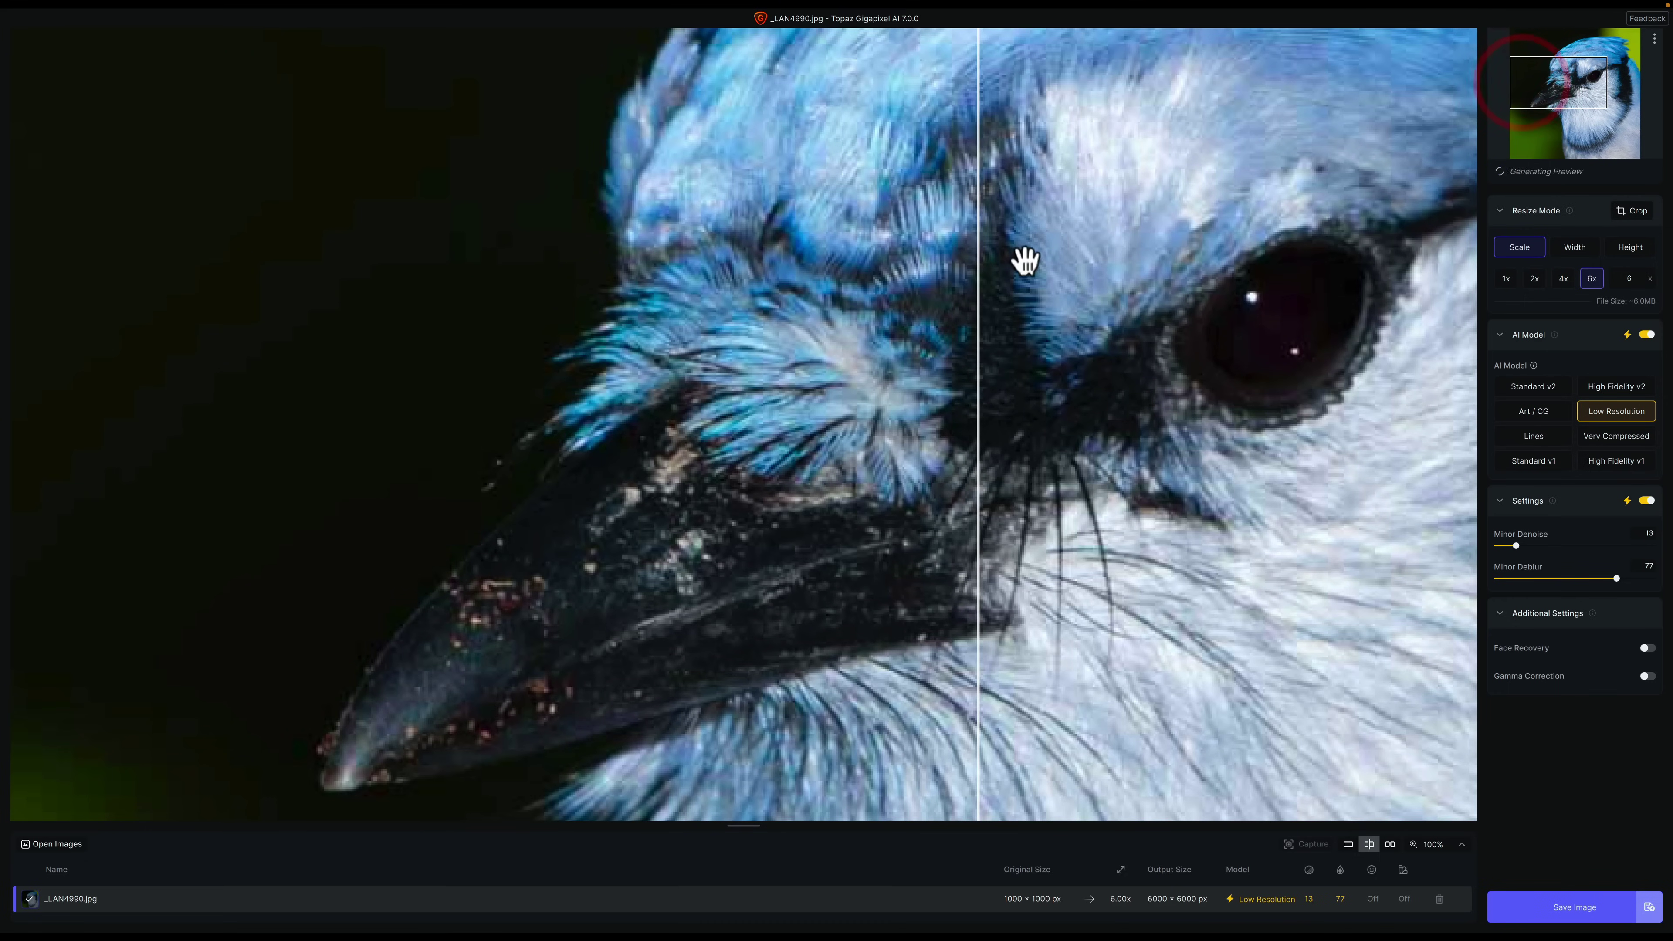
{"action": "mouse_move", "coordinate": [961, 283]}
{"action": "left_mouse_down"}
{"action": "mouse_move", "coordinate": [74, 281]}
{"action": "mouse_move", "coordinate": [814, 297]}
{"action": "mouse_move", "coordinate": [589, 566]}
{"action": "mouse_move", "coordinate": [1056, 310]}
{"action": "mouse_move", "coordinate": [949, 299]}
{"action": "left_mouse_up"}
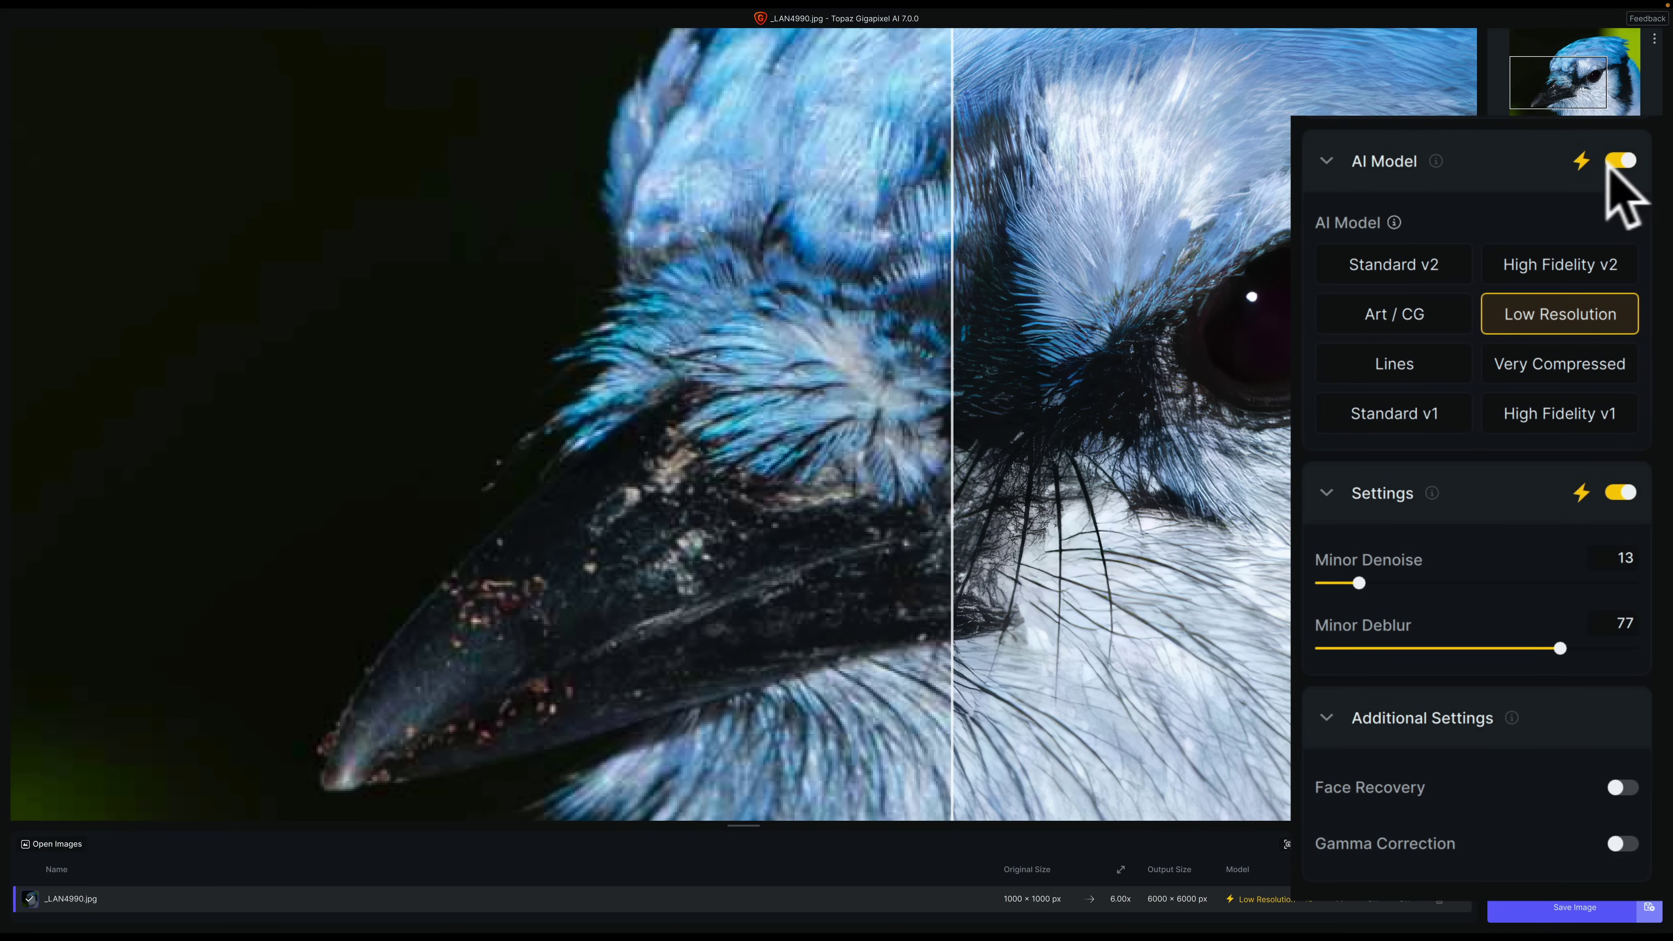
Show the enhanced blue jay across the whole image and try Gamma Correction, leaving it off
{"action": "left_click_drag", "start_coordinate": [954, 359], "coordinate": [14, 366]}
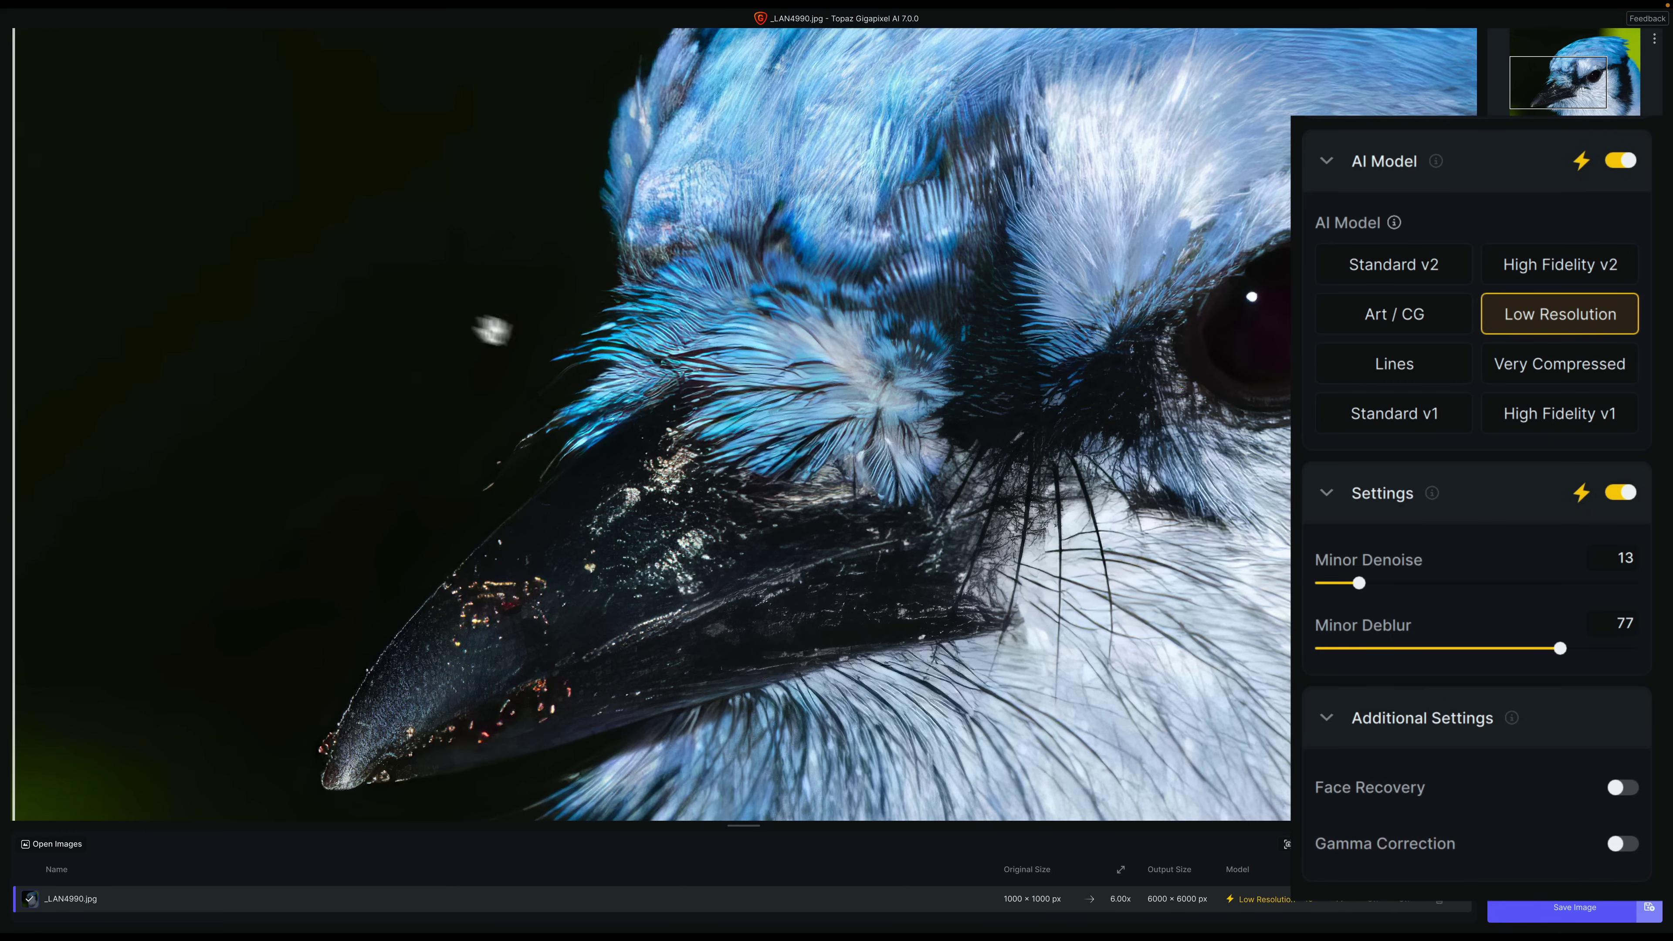
{"action": "left_click", "coordinate": [1624, 845]}
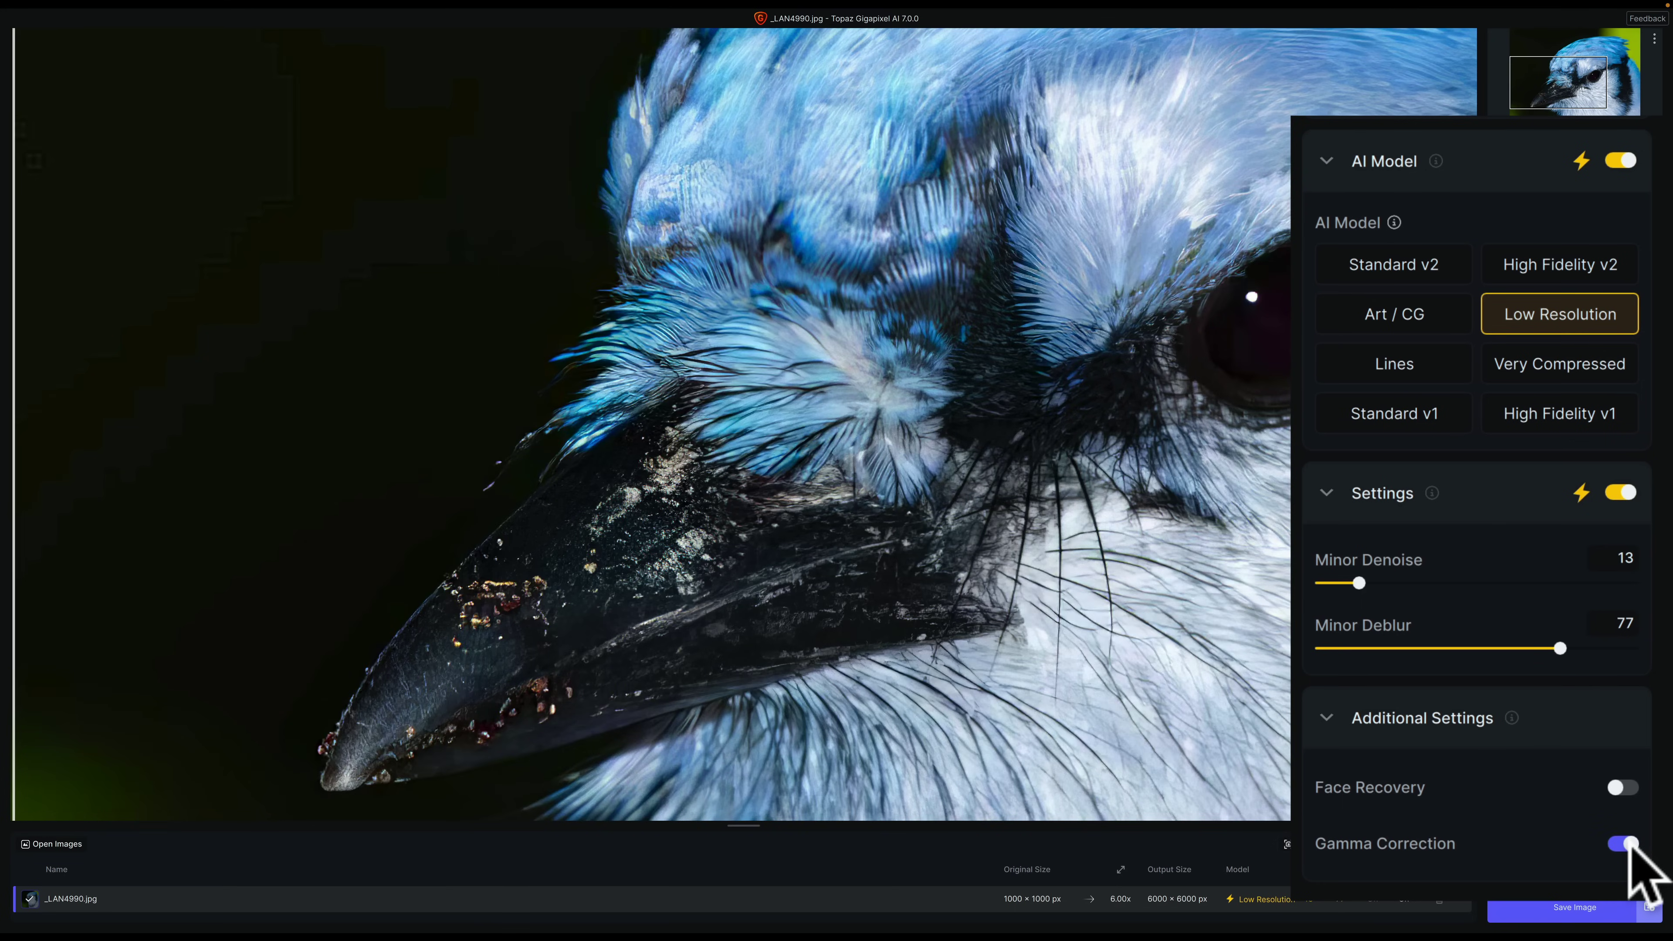
{"action": "left_click", "coordinate": [1624, 844]}
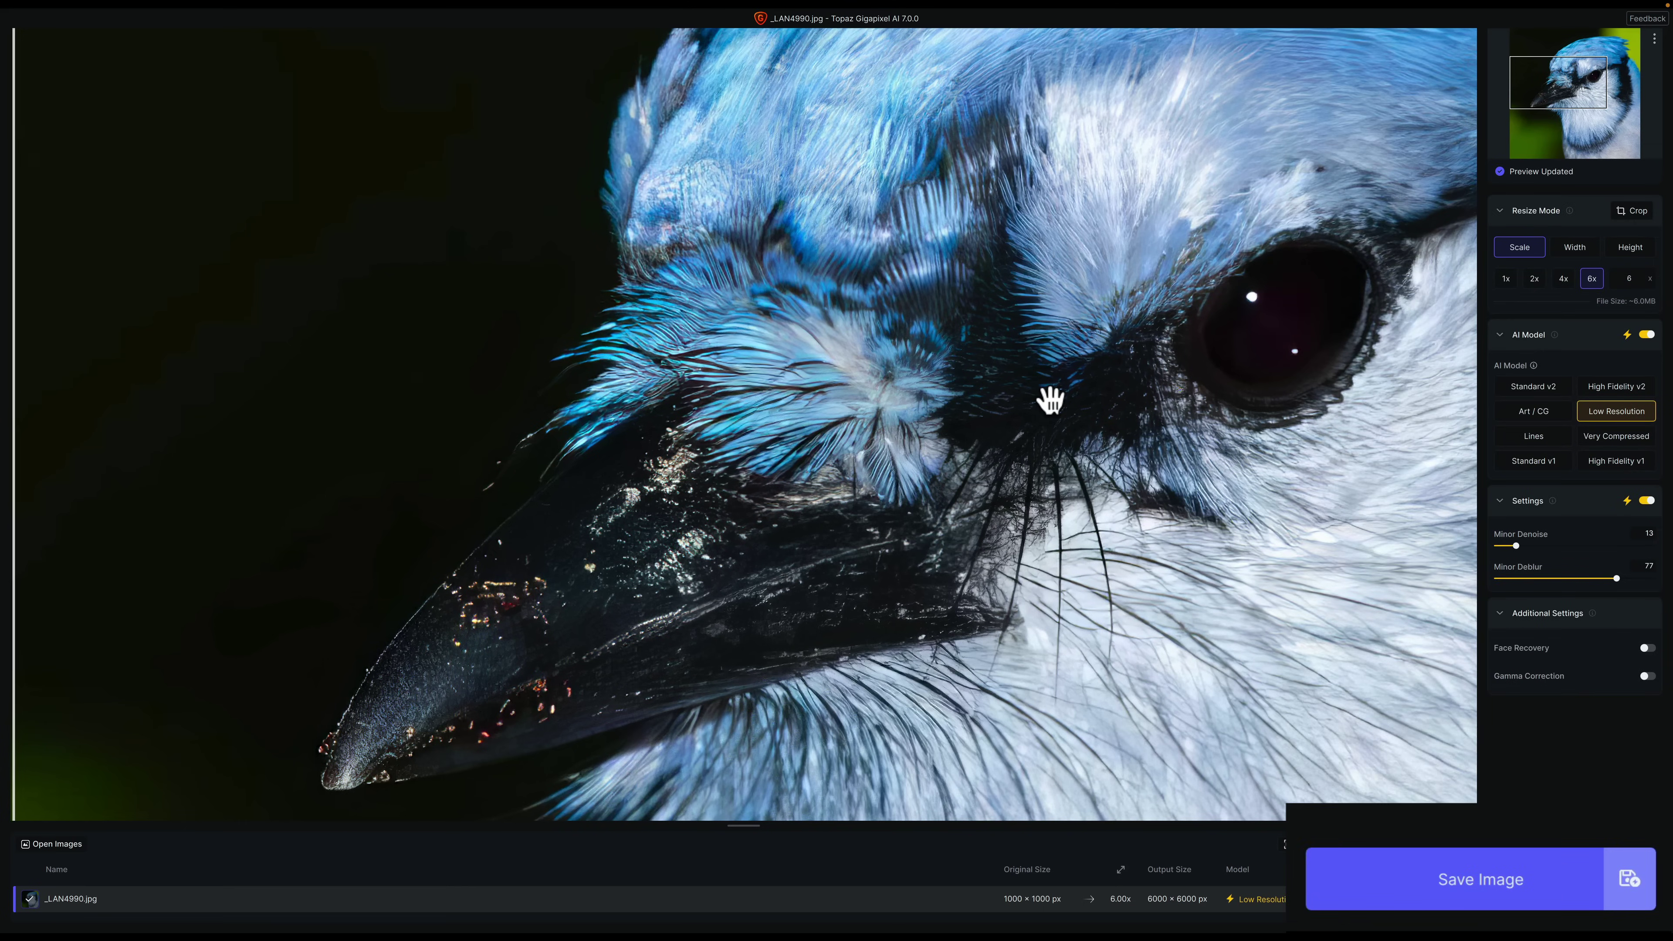
Set up export as _LAN4990-topaz-low resolution-6x.jpg in Original Folder, preserving input format
{"action": "left_click", "coordinate": [1467, 901]}
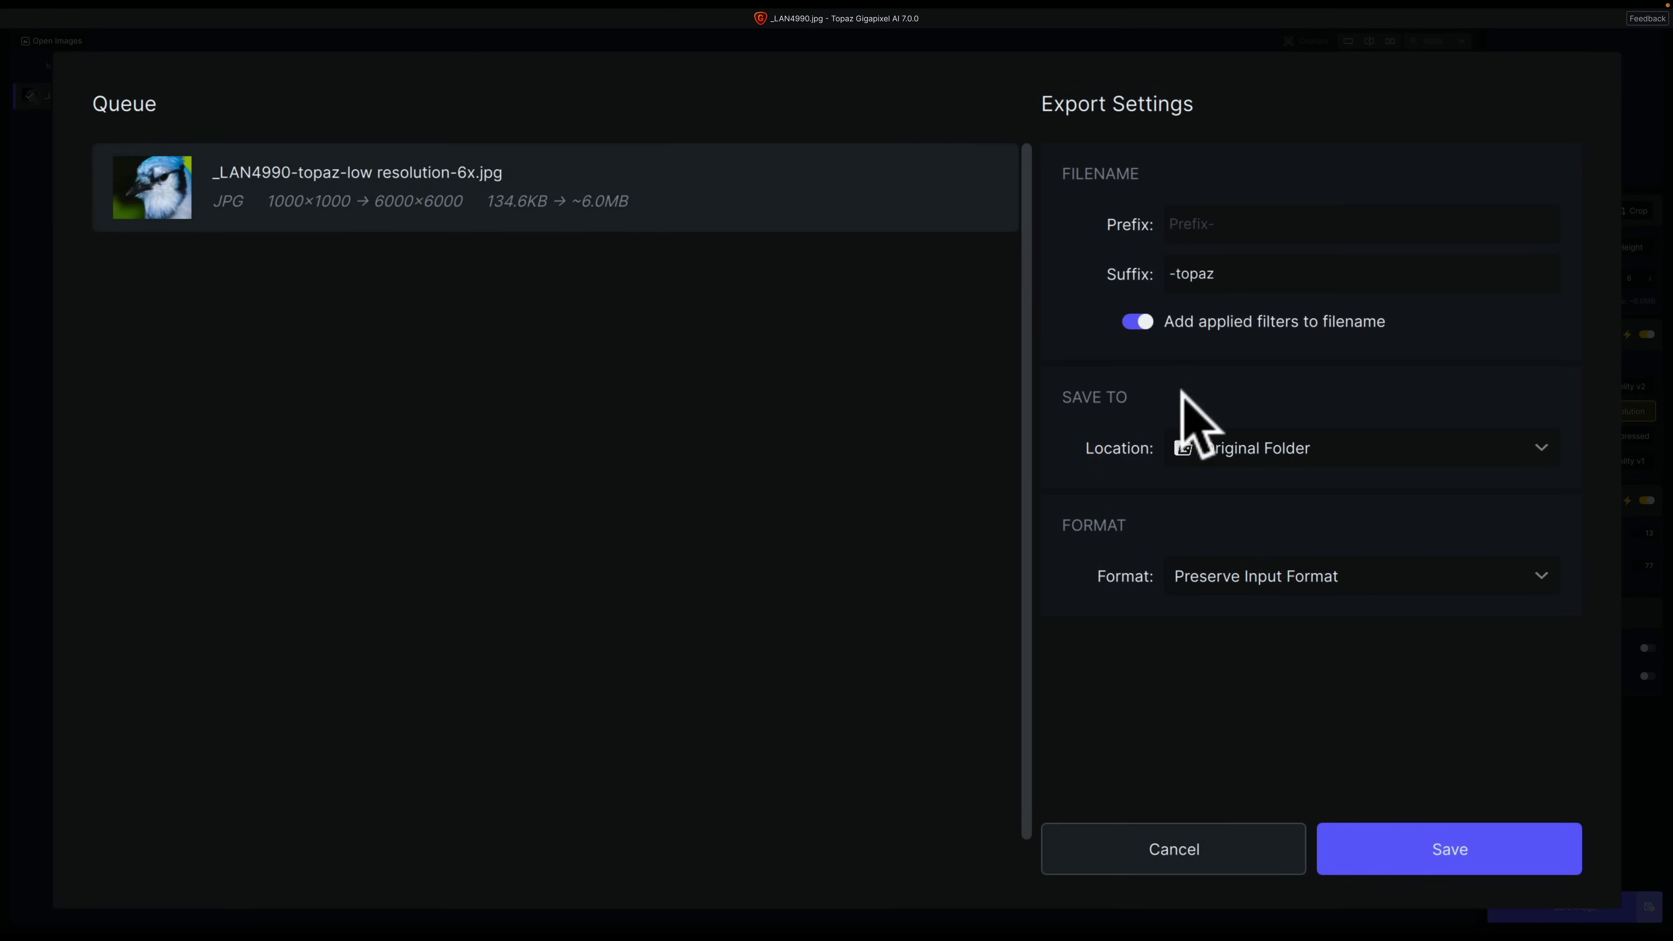
{"action": "left_click", "coordinate": [1320, 563]}
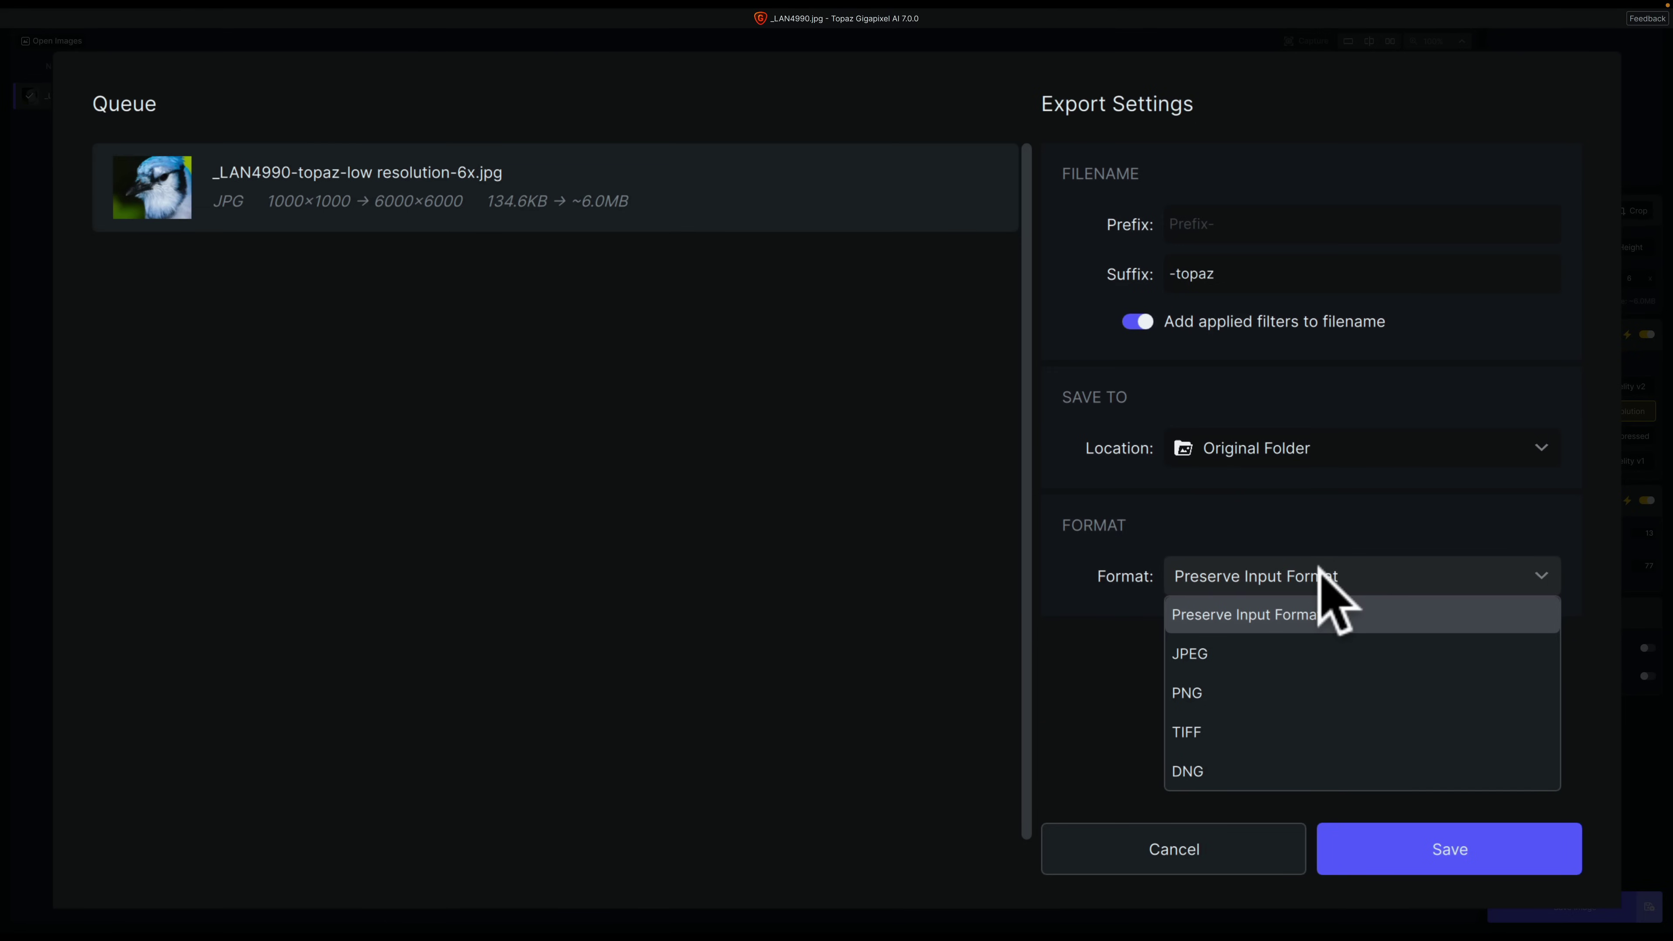
{"action": "left_click", "coordinate": [1318, 568]}
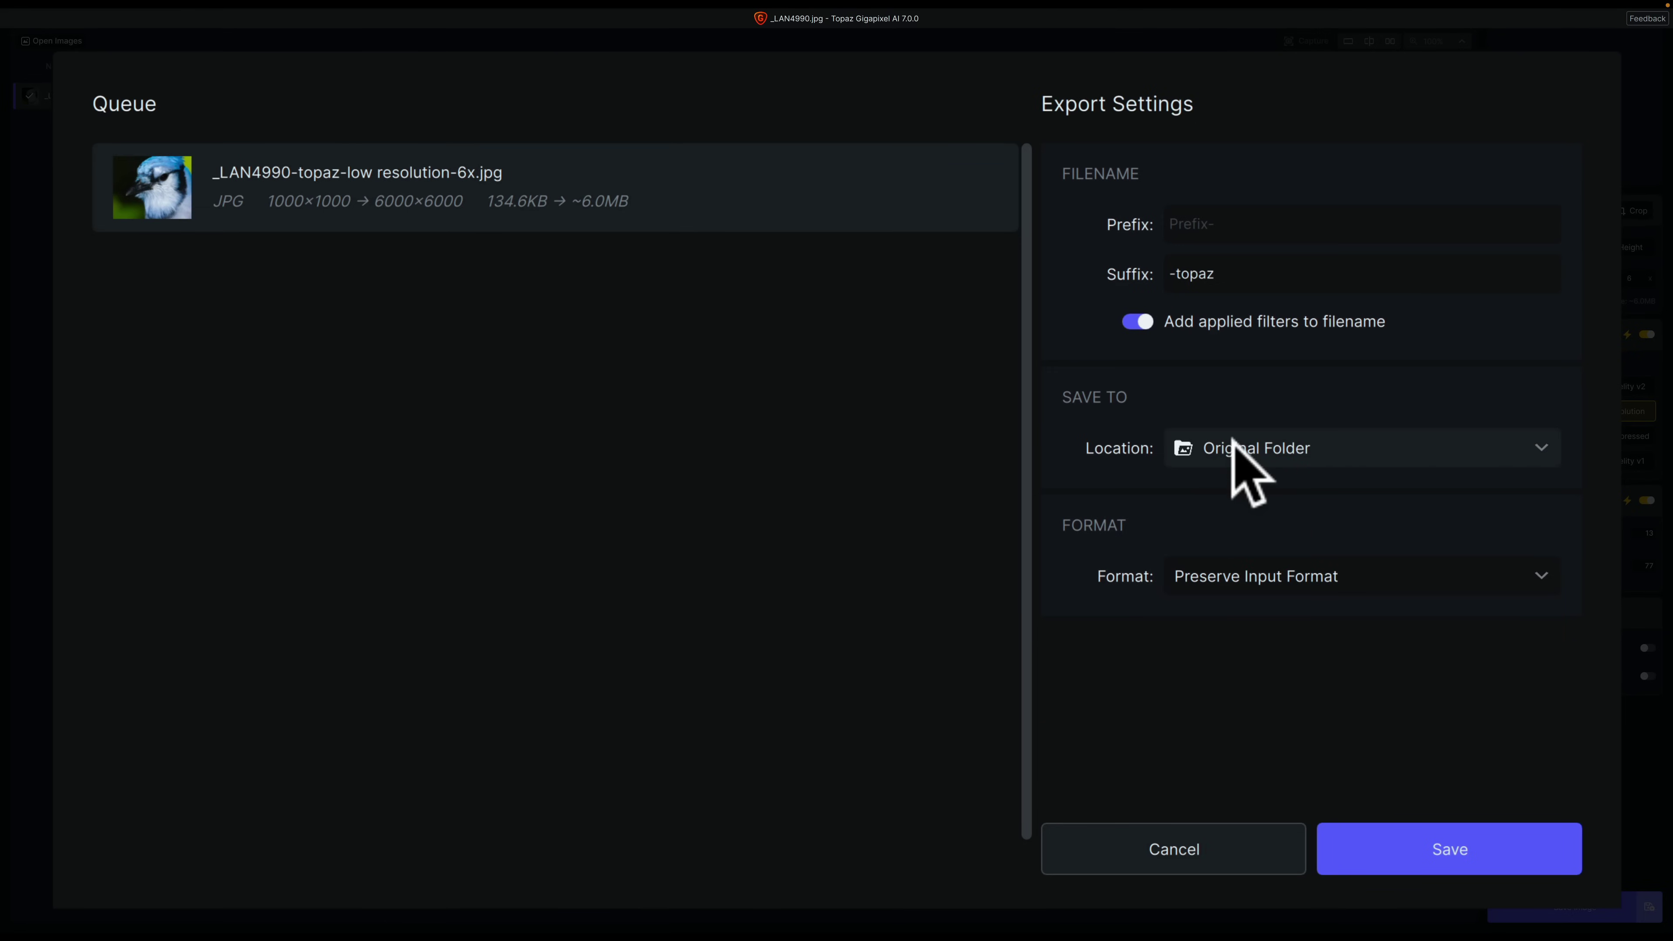
{"action": "left_click", "coordinate": [1218, 233]}
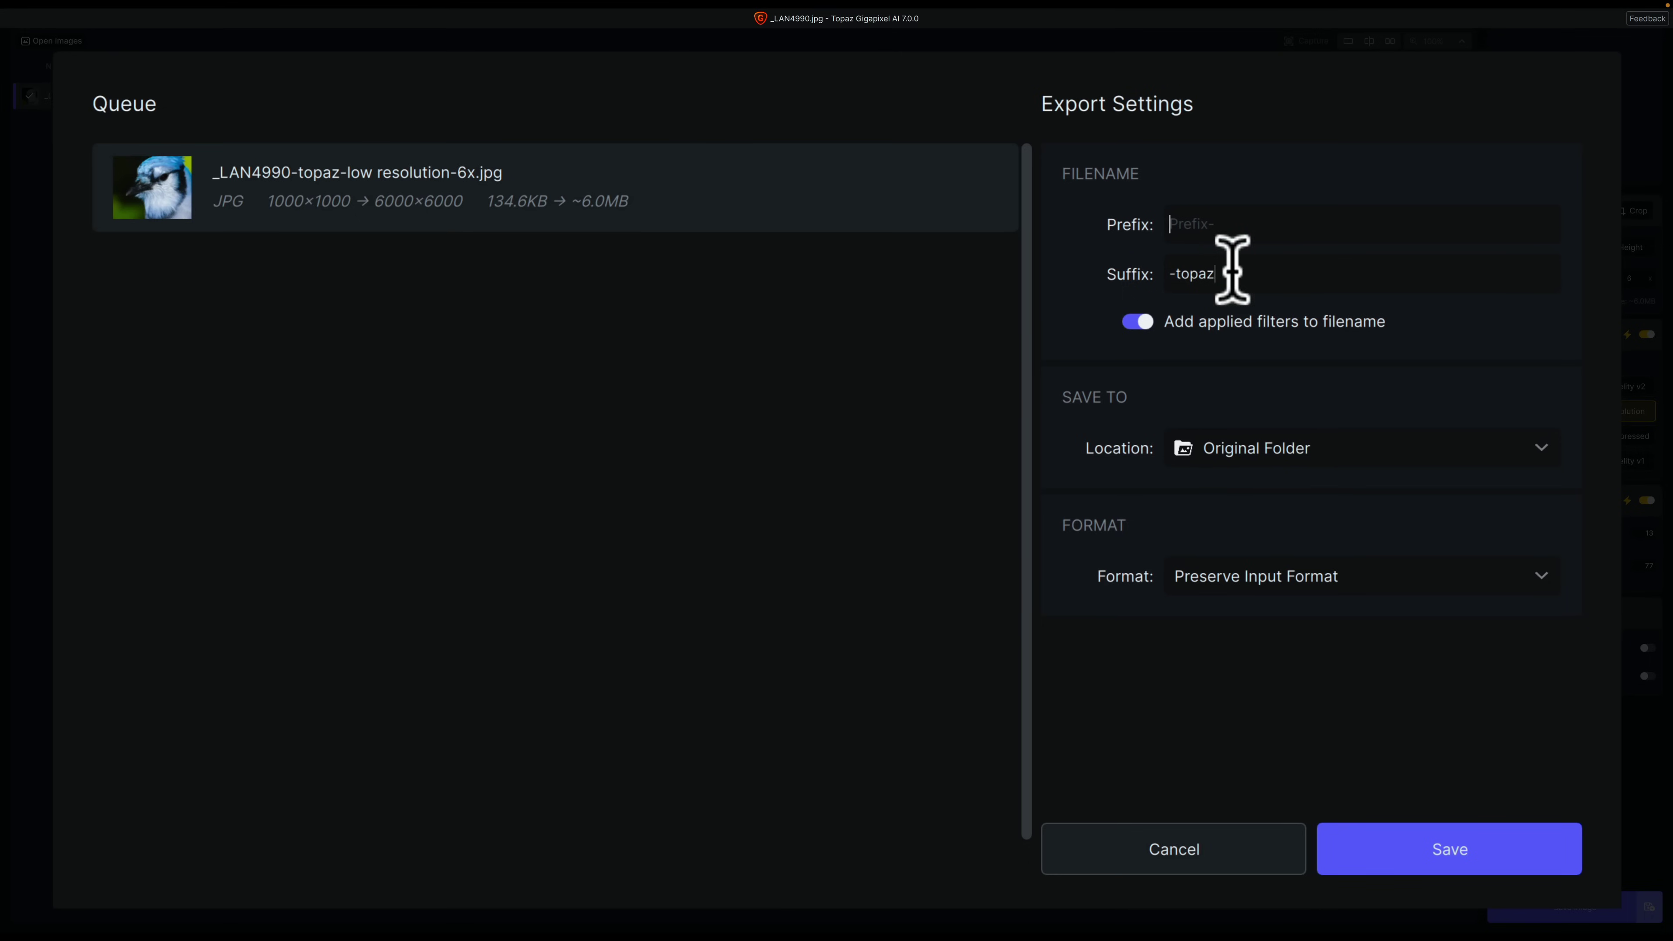
{"action": "left_click", "coordinate": [1276, 282]}
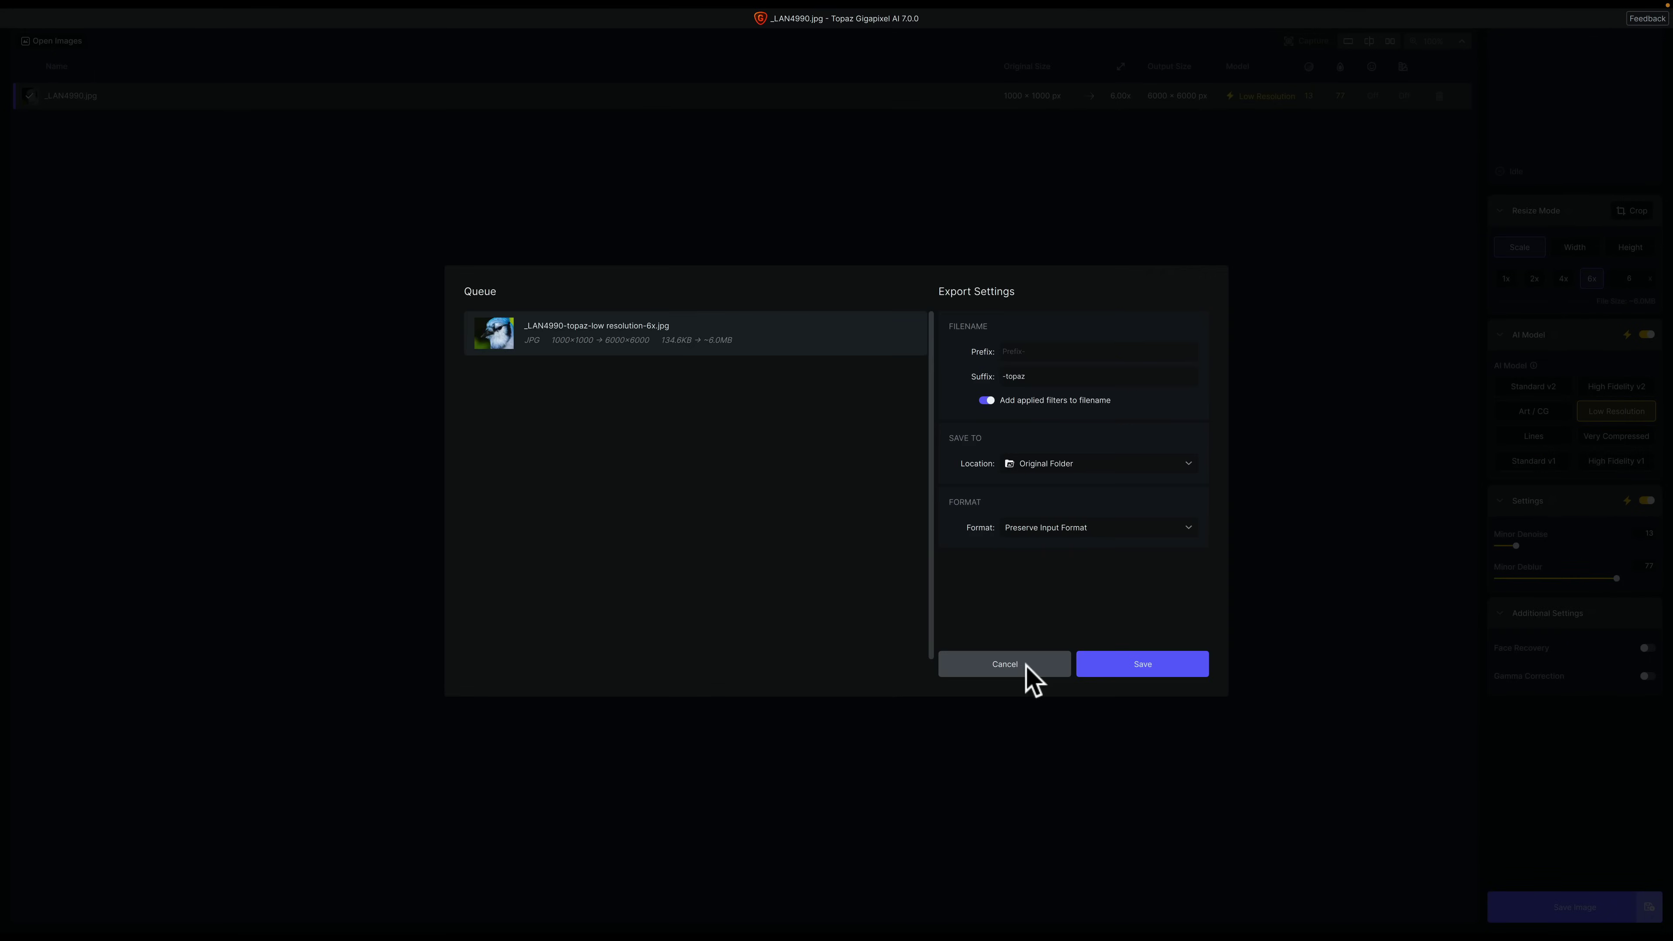
Cancel the export, close the blue jay without saving, and select Mom and Dad.jpeg
{"action": "left_click", "coordinate": [1022, 664]}
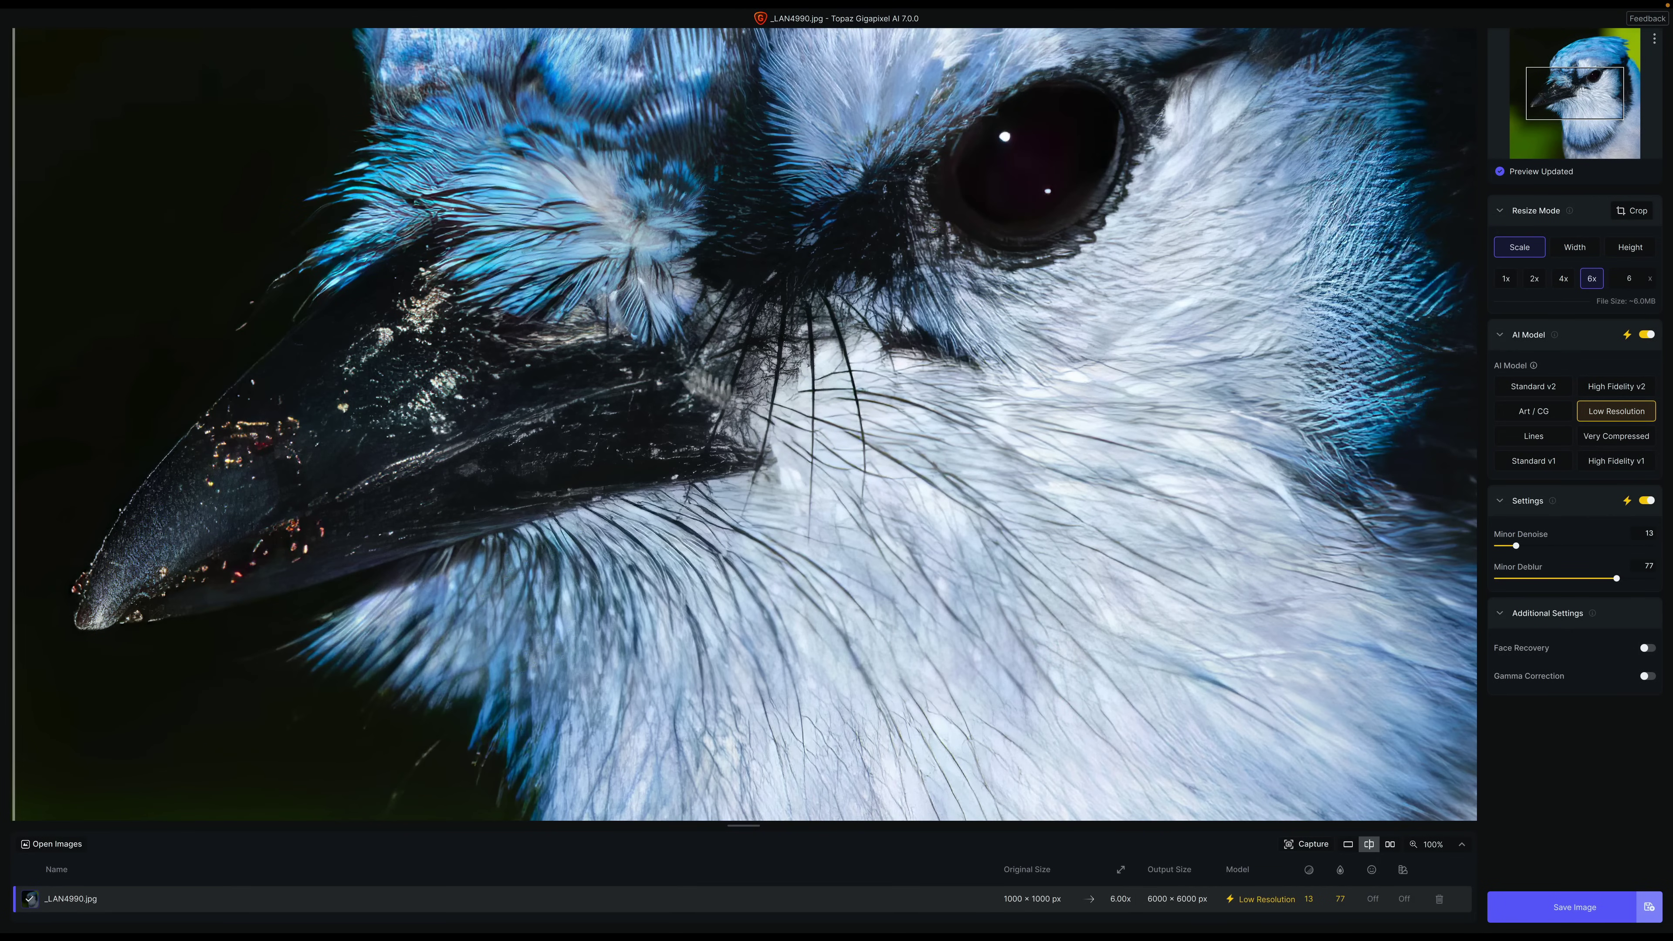
{"action": "key", "text": "super+w"}
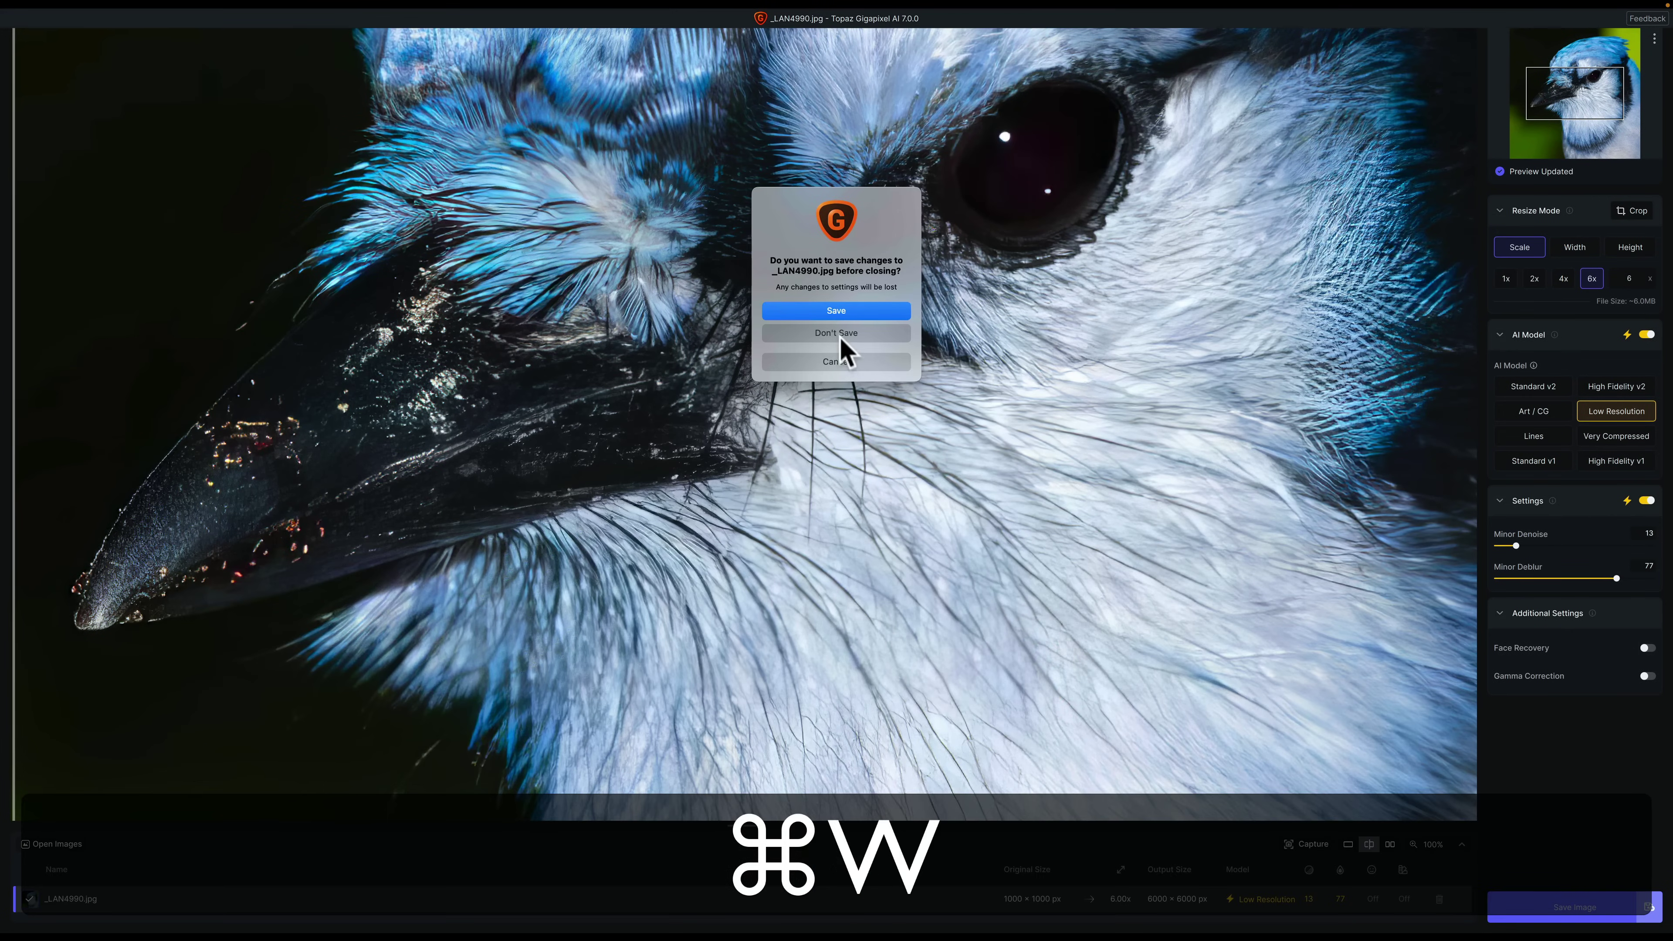
{"action": "left_click", "coordinate": [841, 335]}
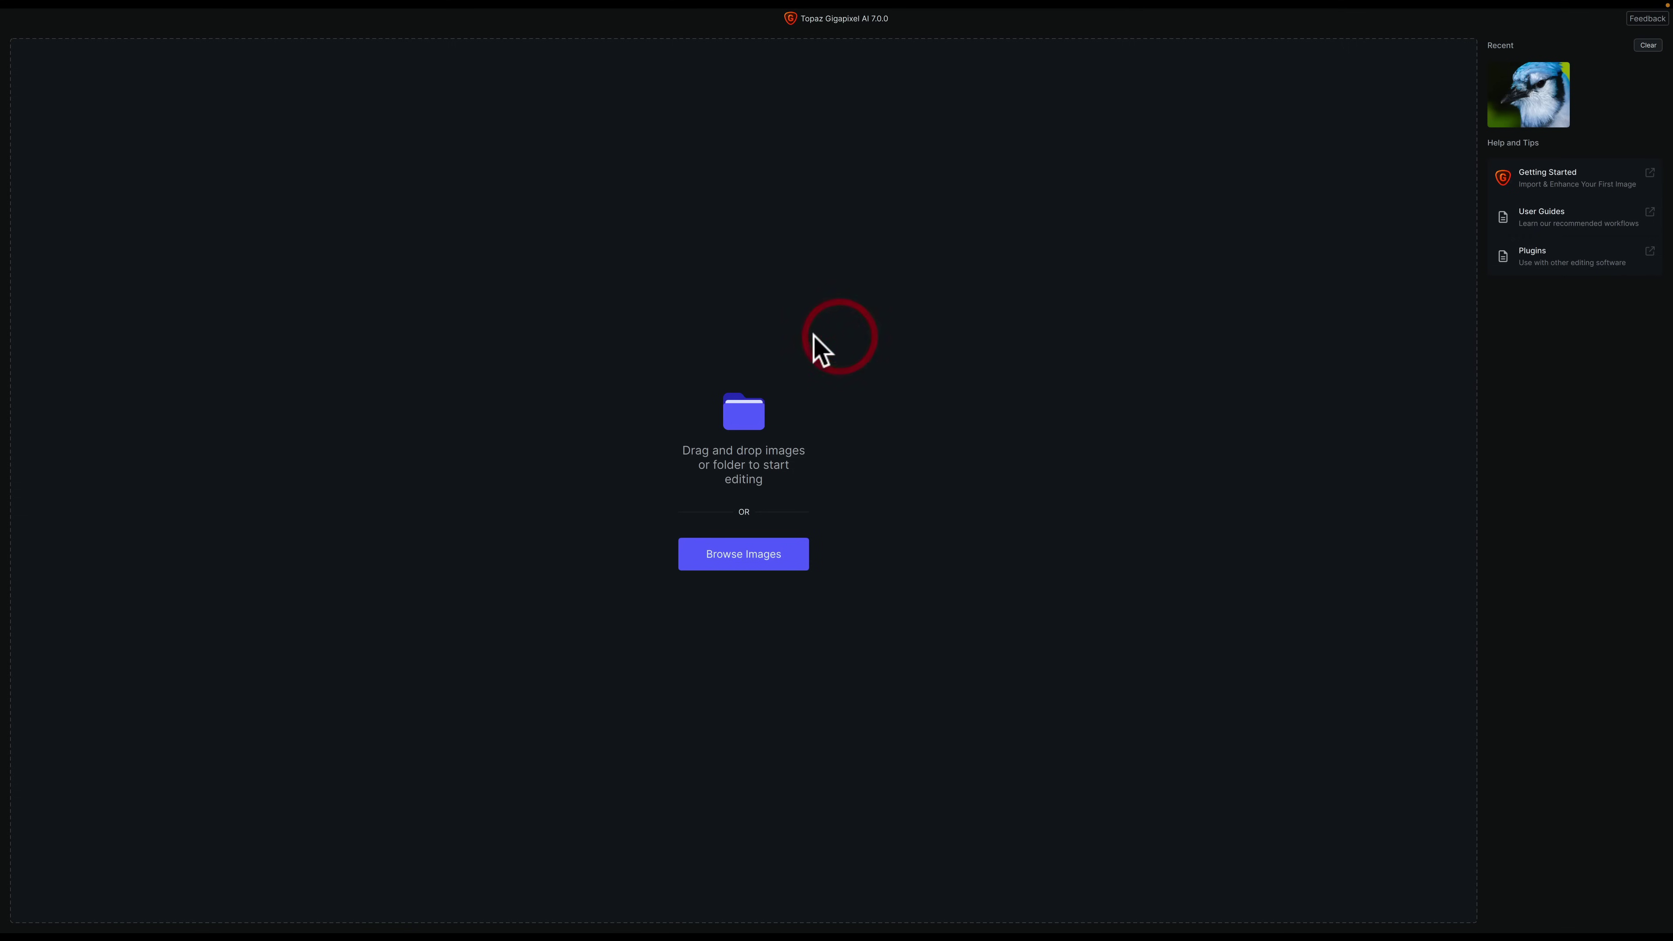
{"action": "left_click", "coordinate": [729, 556]}
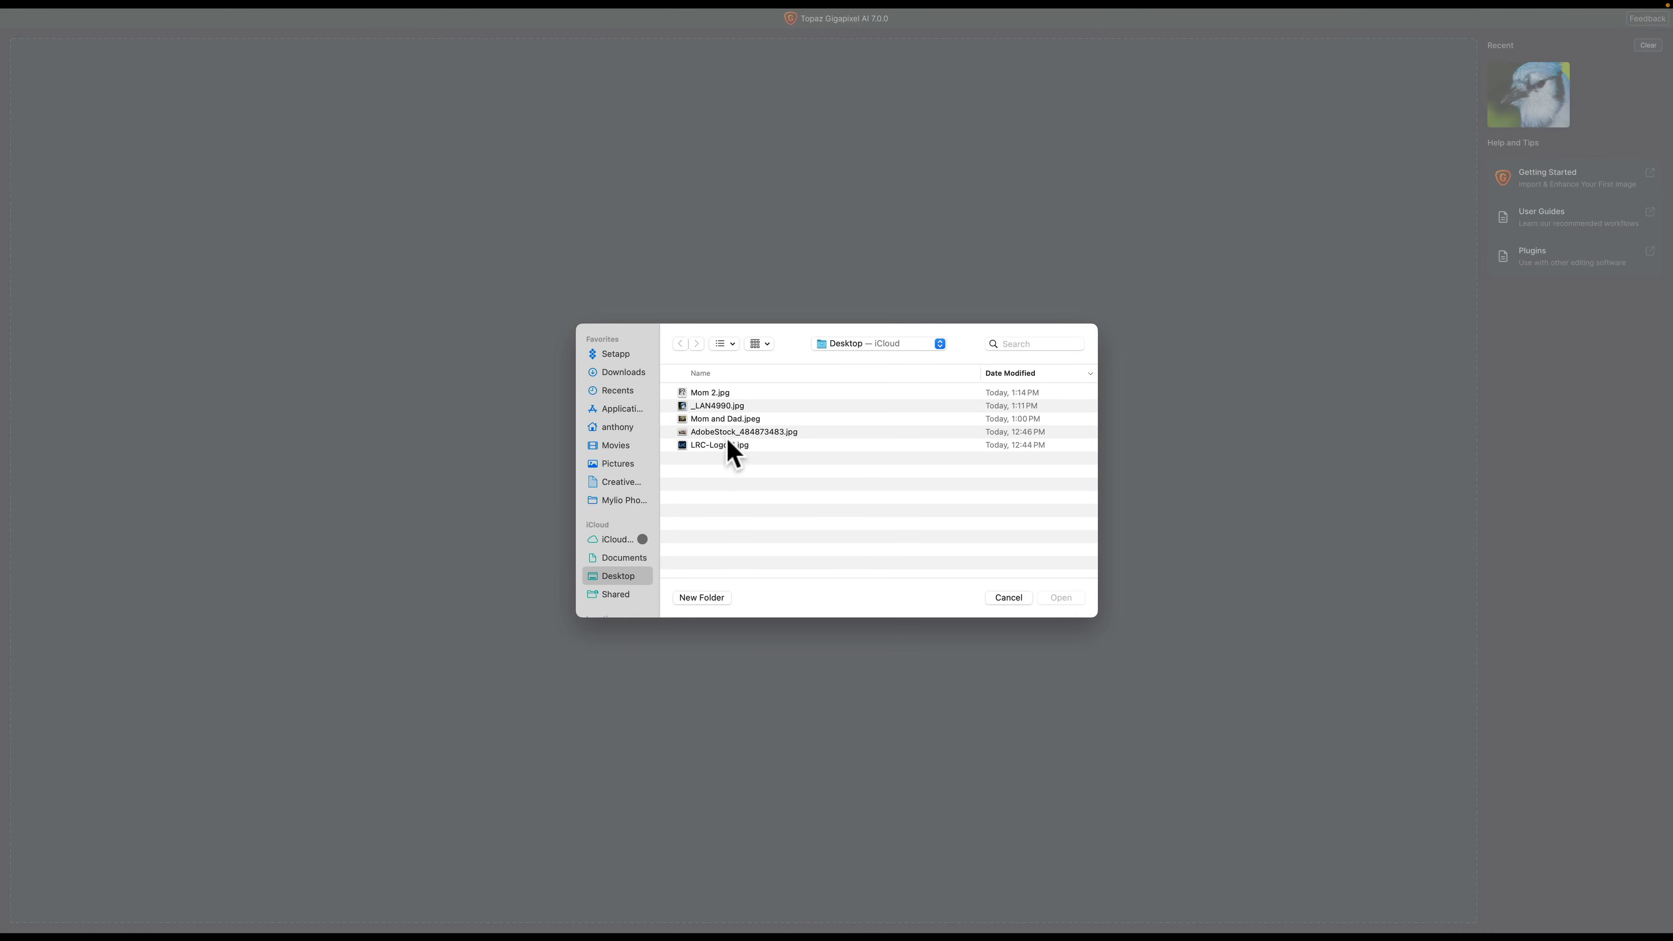
{"action": "left_click", "coordinate": [711, 419]}
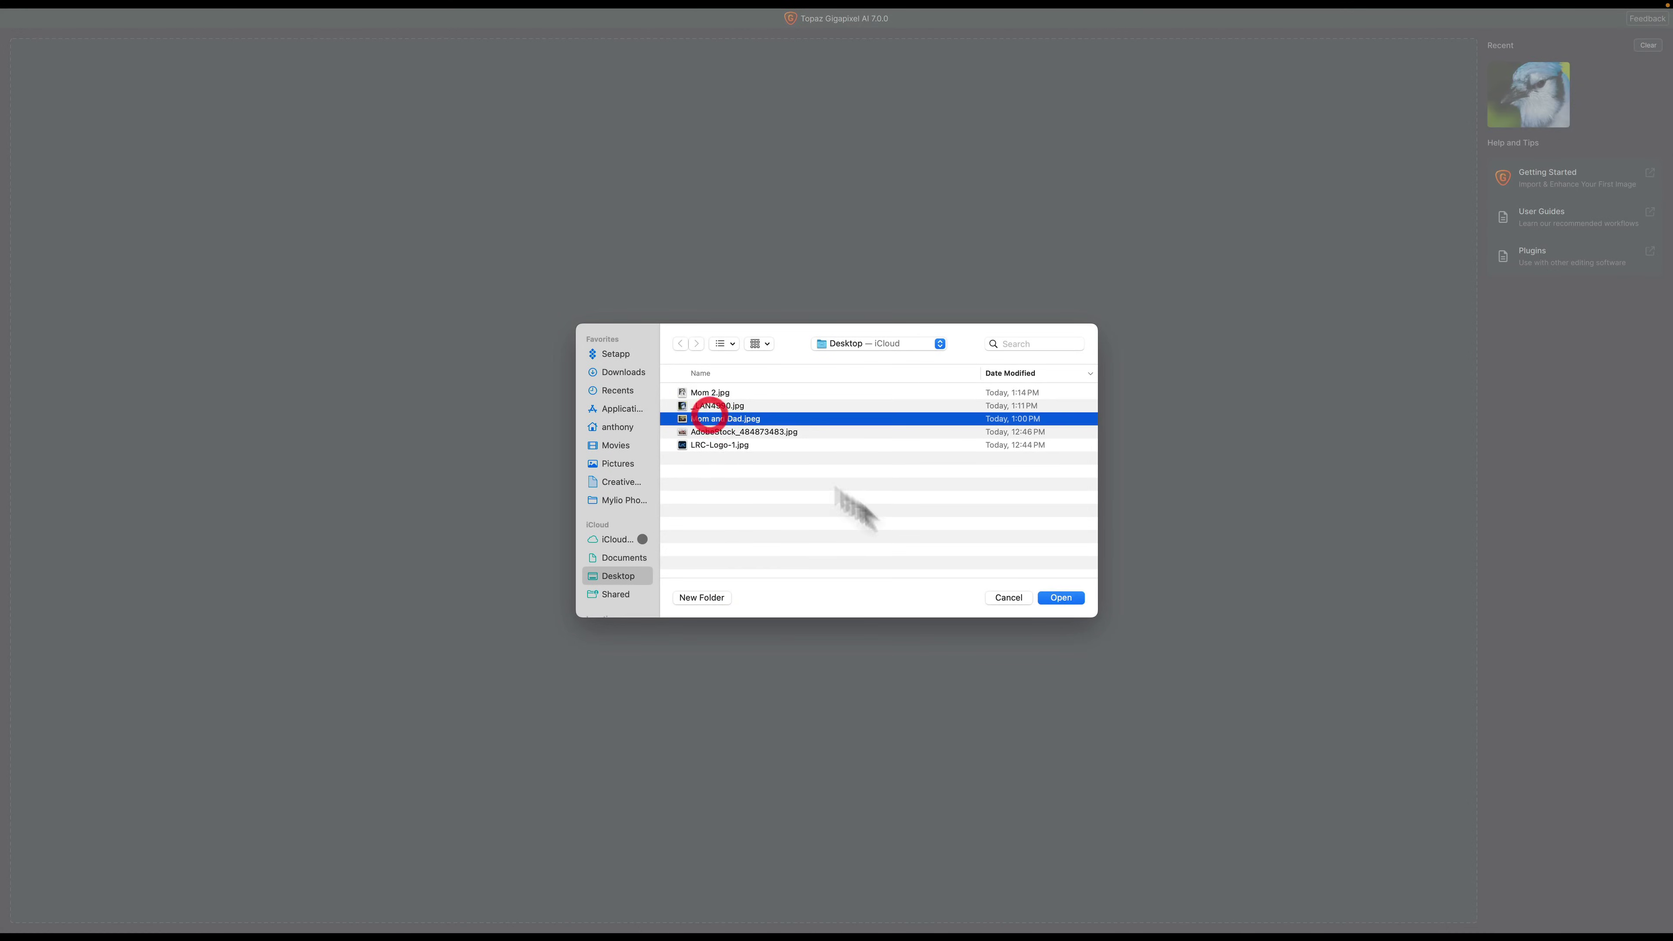
Open Mom and Dad.jpeg at 4x (2440 × 1972 px) and compare it with the original
{"action": "left_click", "coordinate": [1062, 598]}
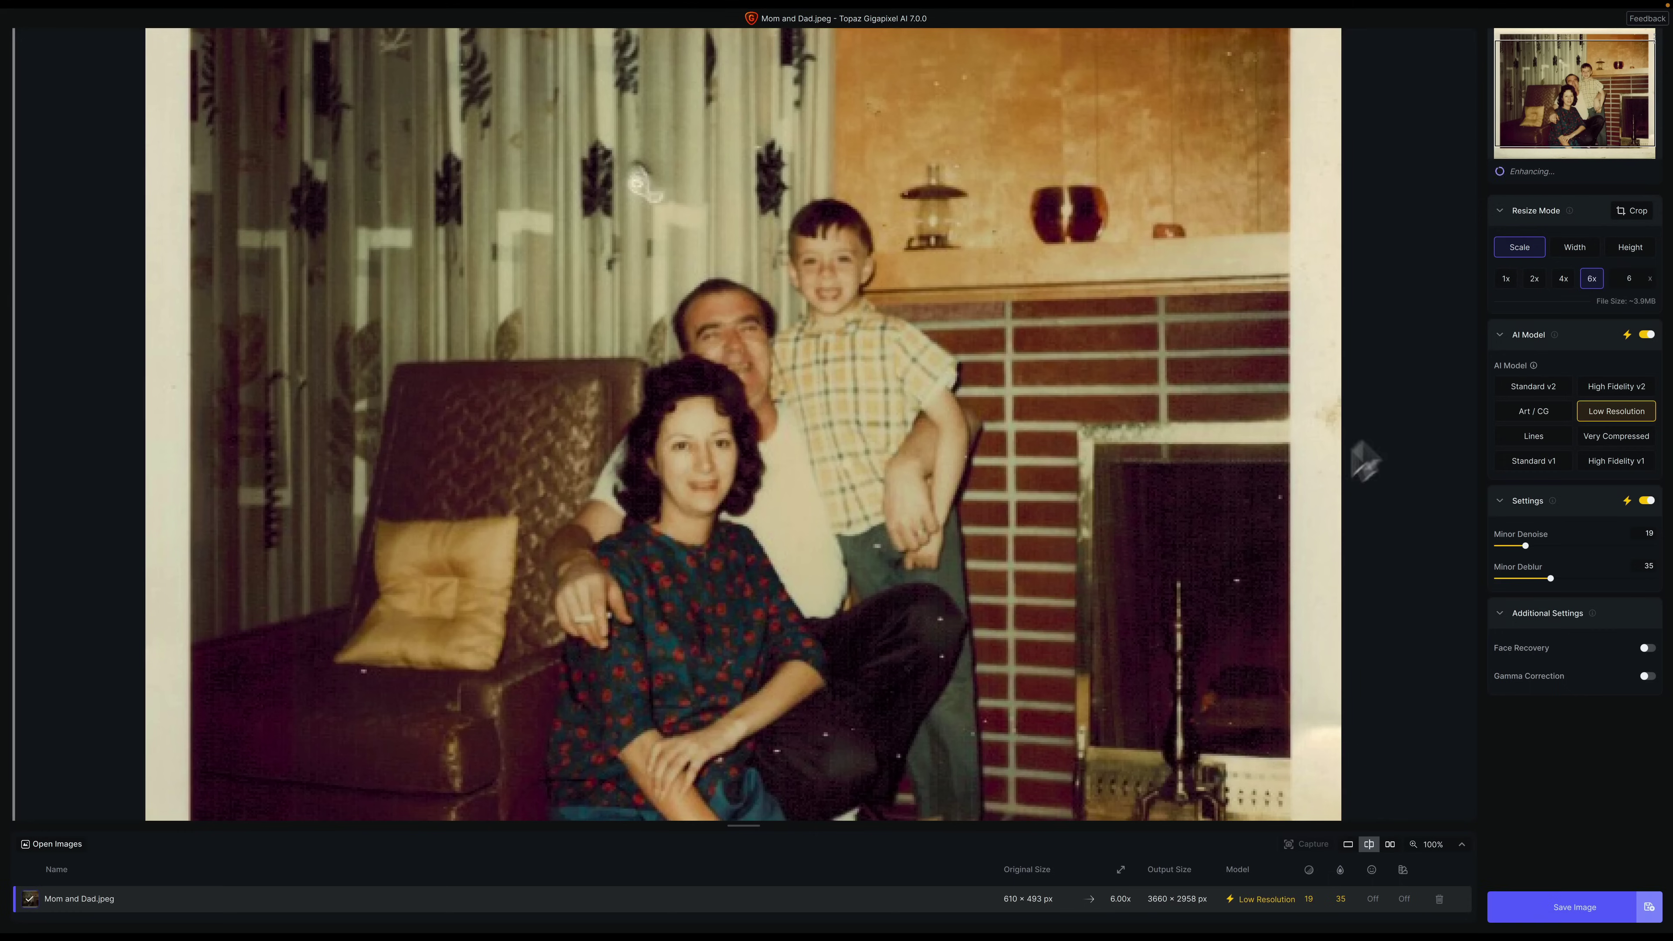
{"action": "left_click", "coordinate": [1562, 279]}
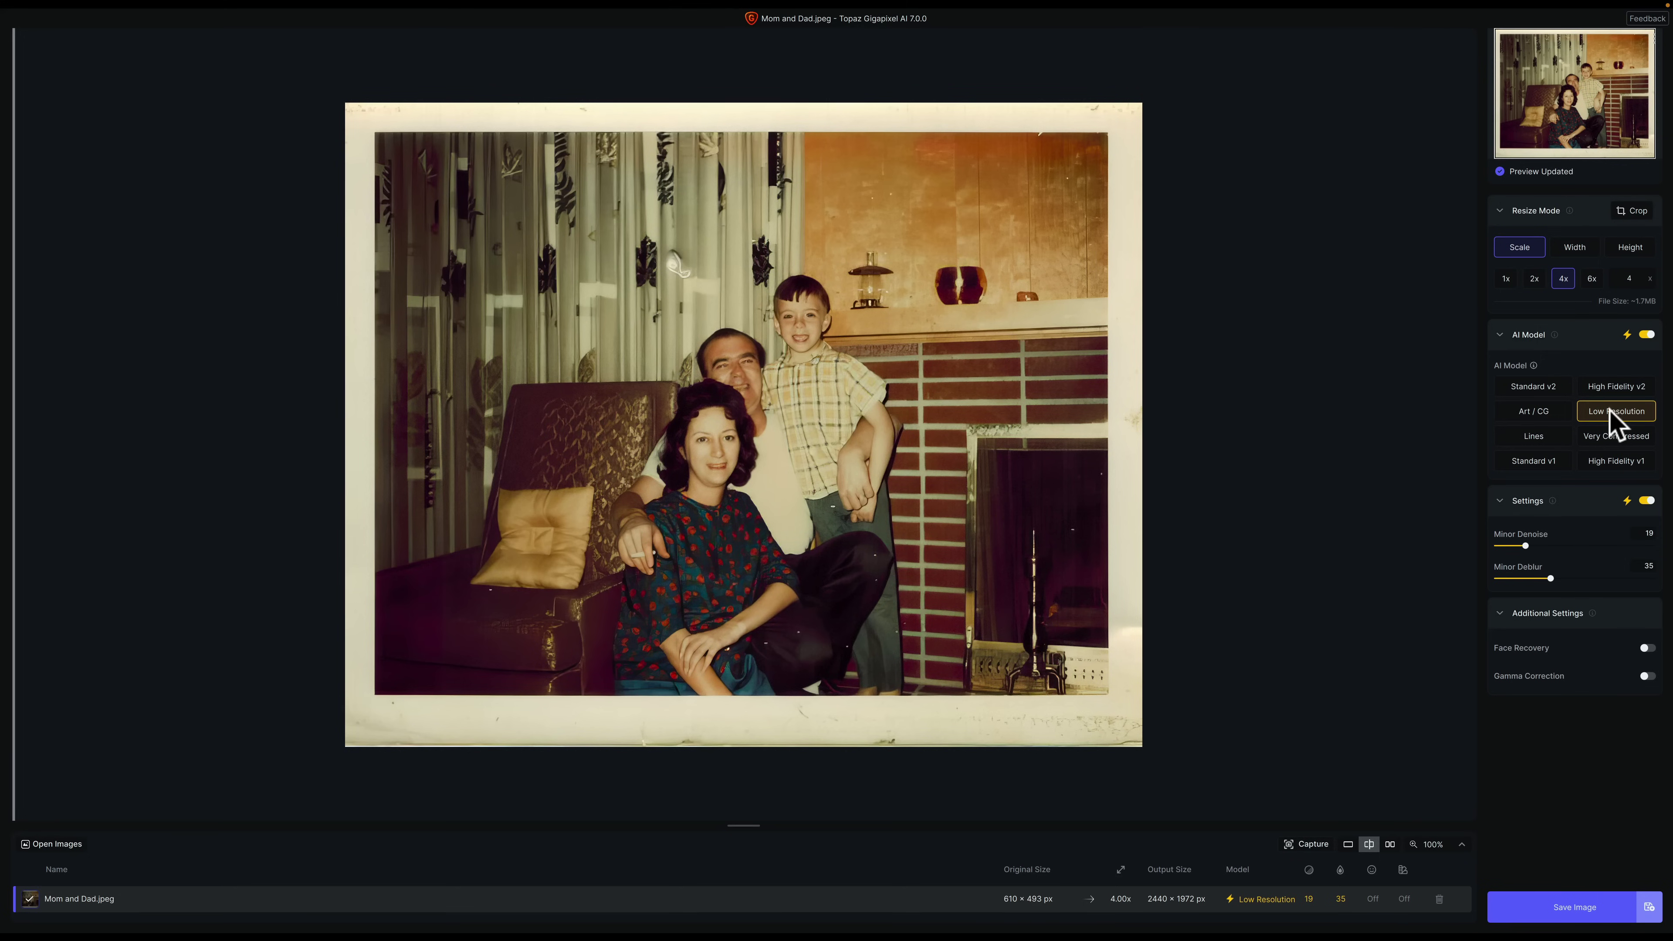
{"action": "left_click", "coordinate": [1046, 373]}
{"action": "left_click", "coordinate": [1046, 373]}
Enable Face Recovery at strength 50 on Mom and Dad.jpeg and briefly view the original
{"action": "left_click", "coordinate": [1647, 648]}
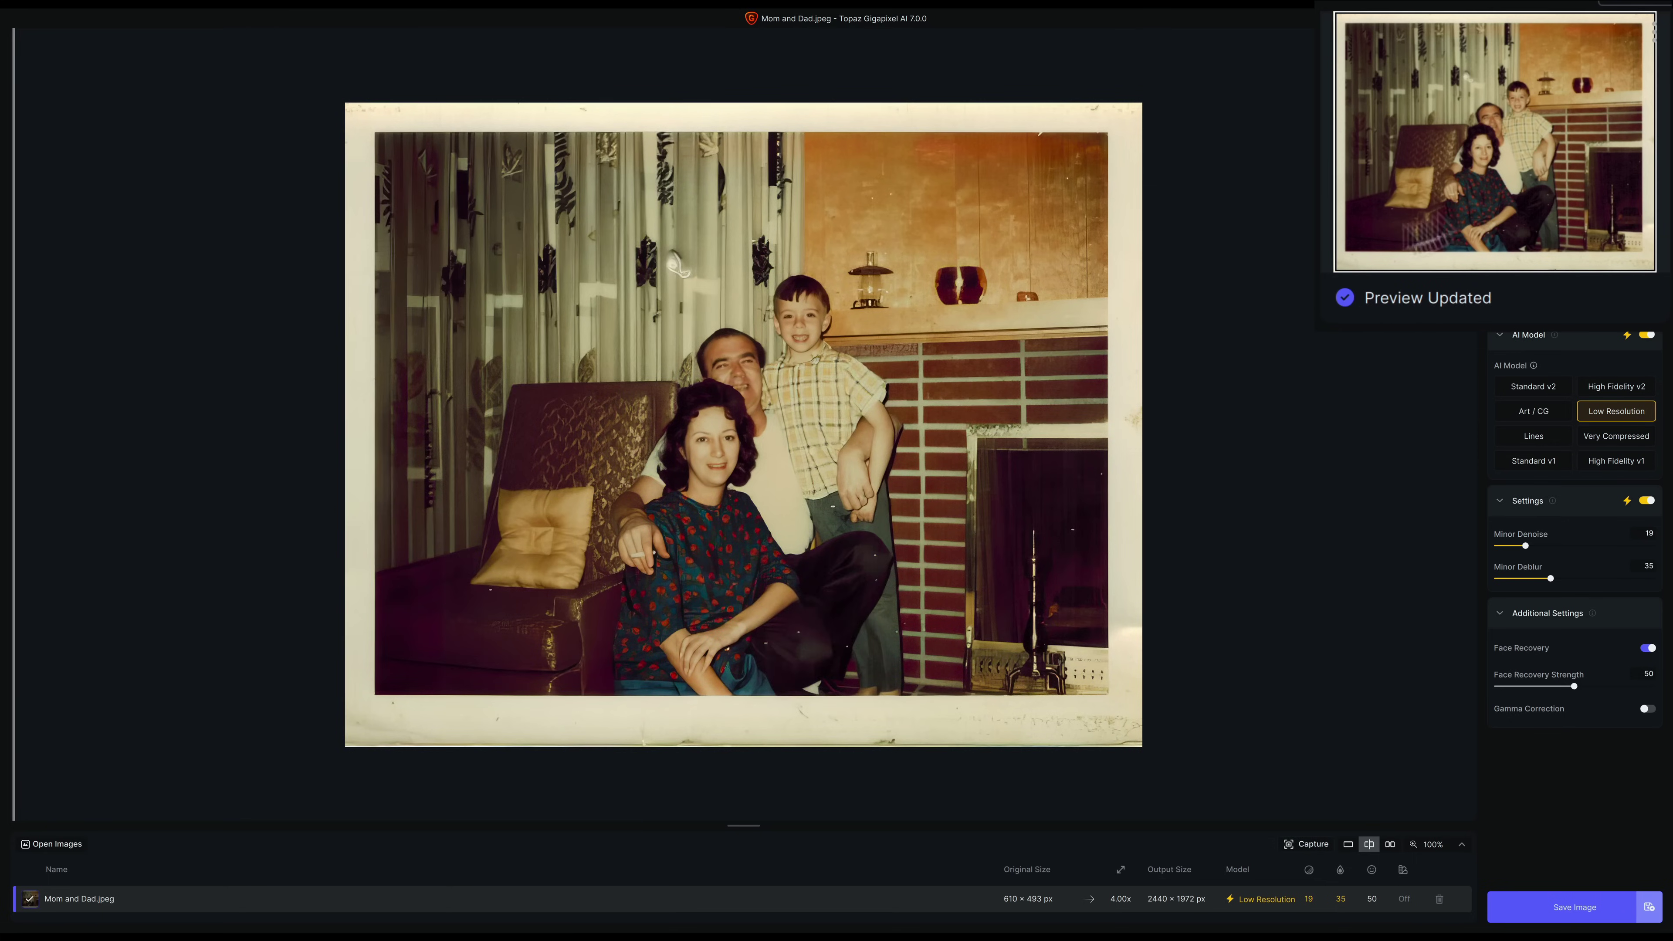
{"action": "left_click_drag", "start_coordinate": [1038, 423], "coordinate": [1037, 423]}
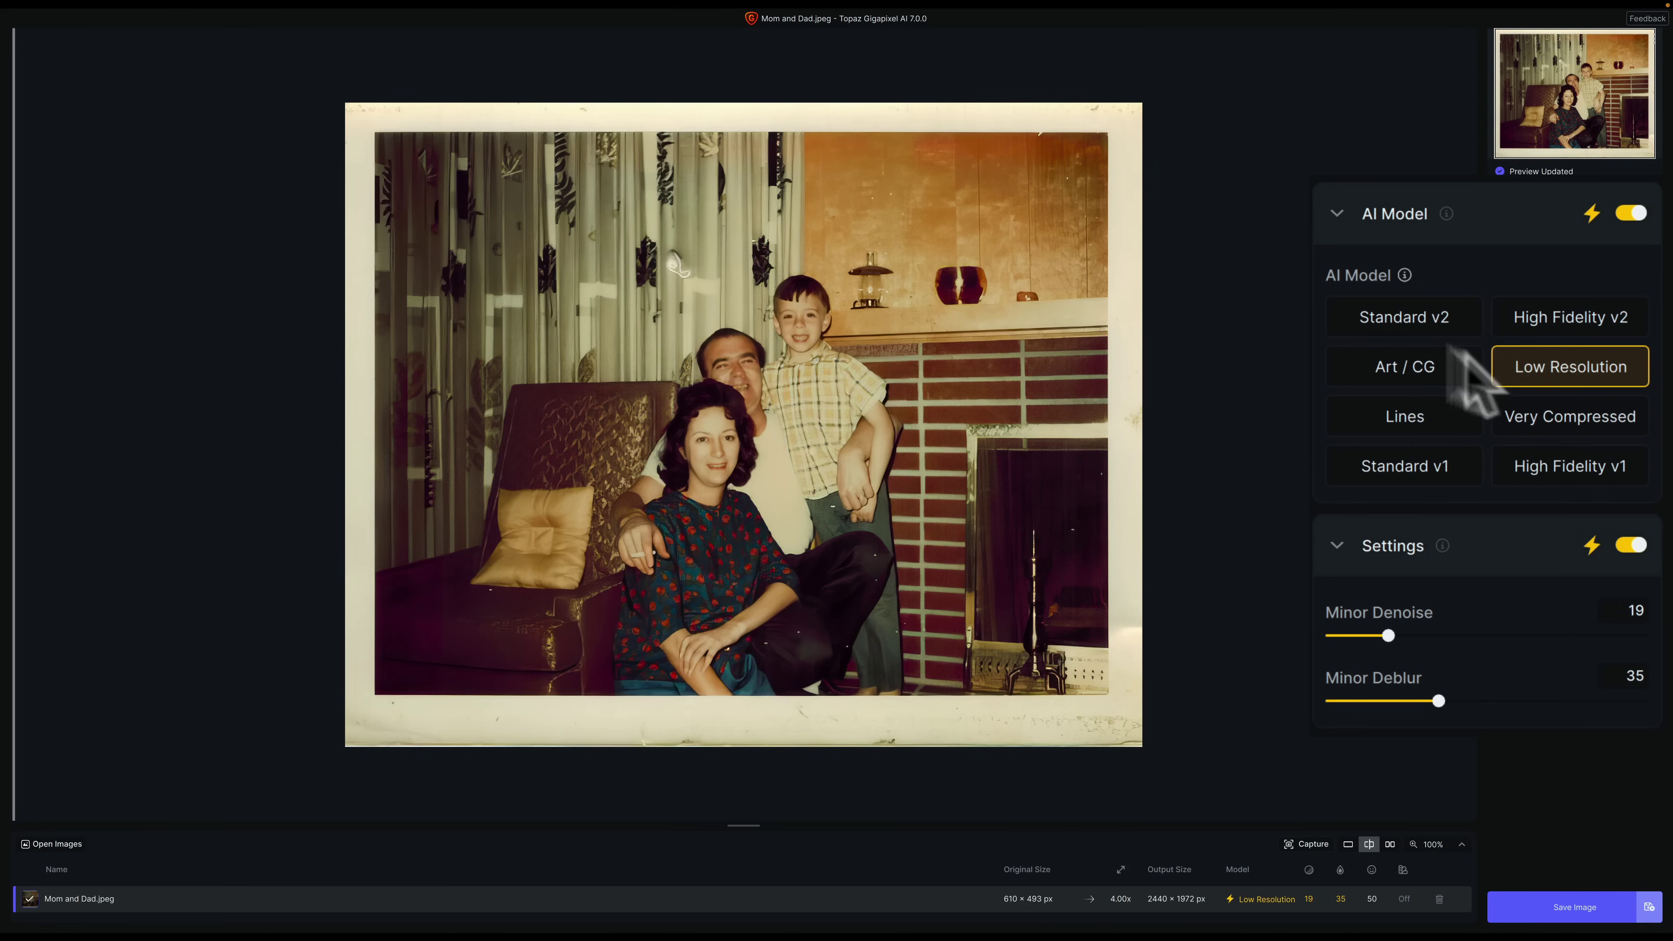
{"action": "left_click", "coordinate": [1544, 427]}
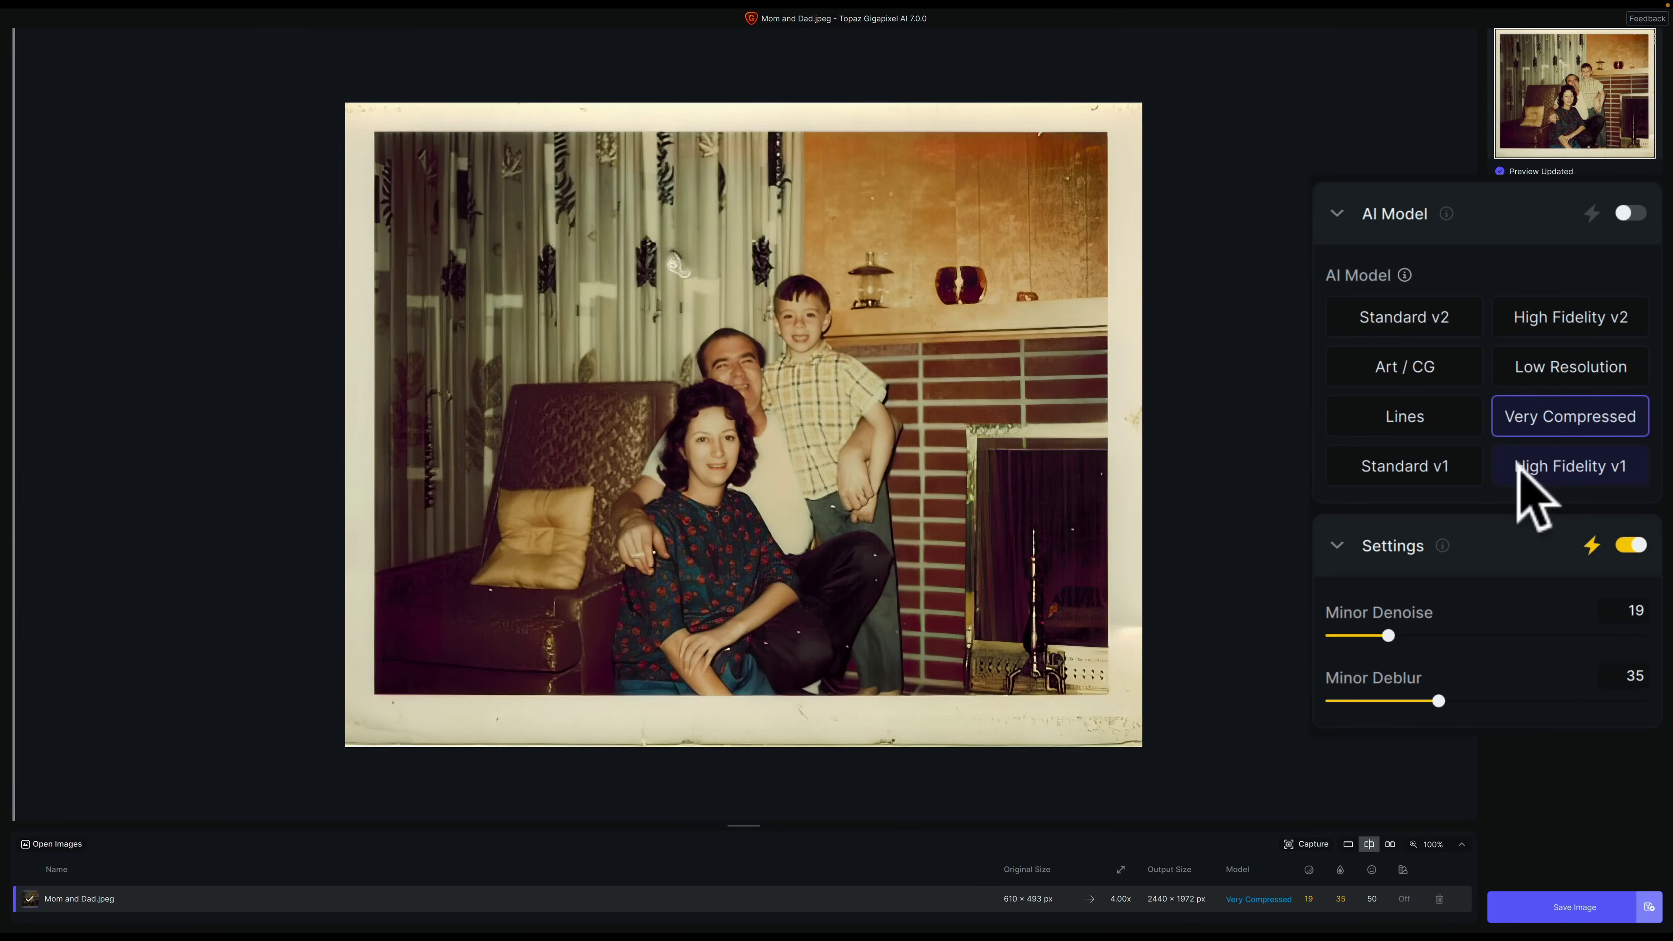
{"action": "left_click", "coordinate": [1406, 312]}
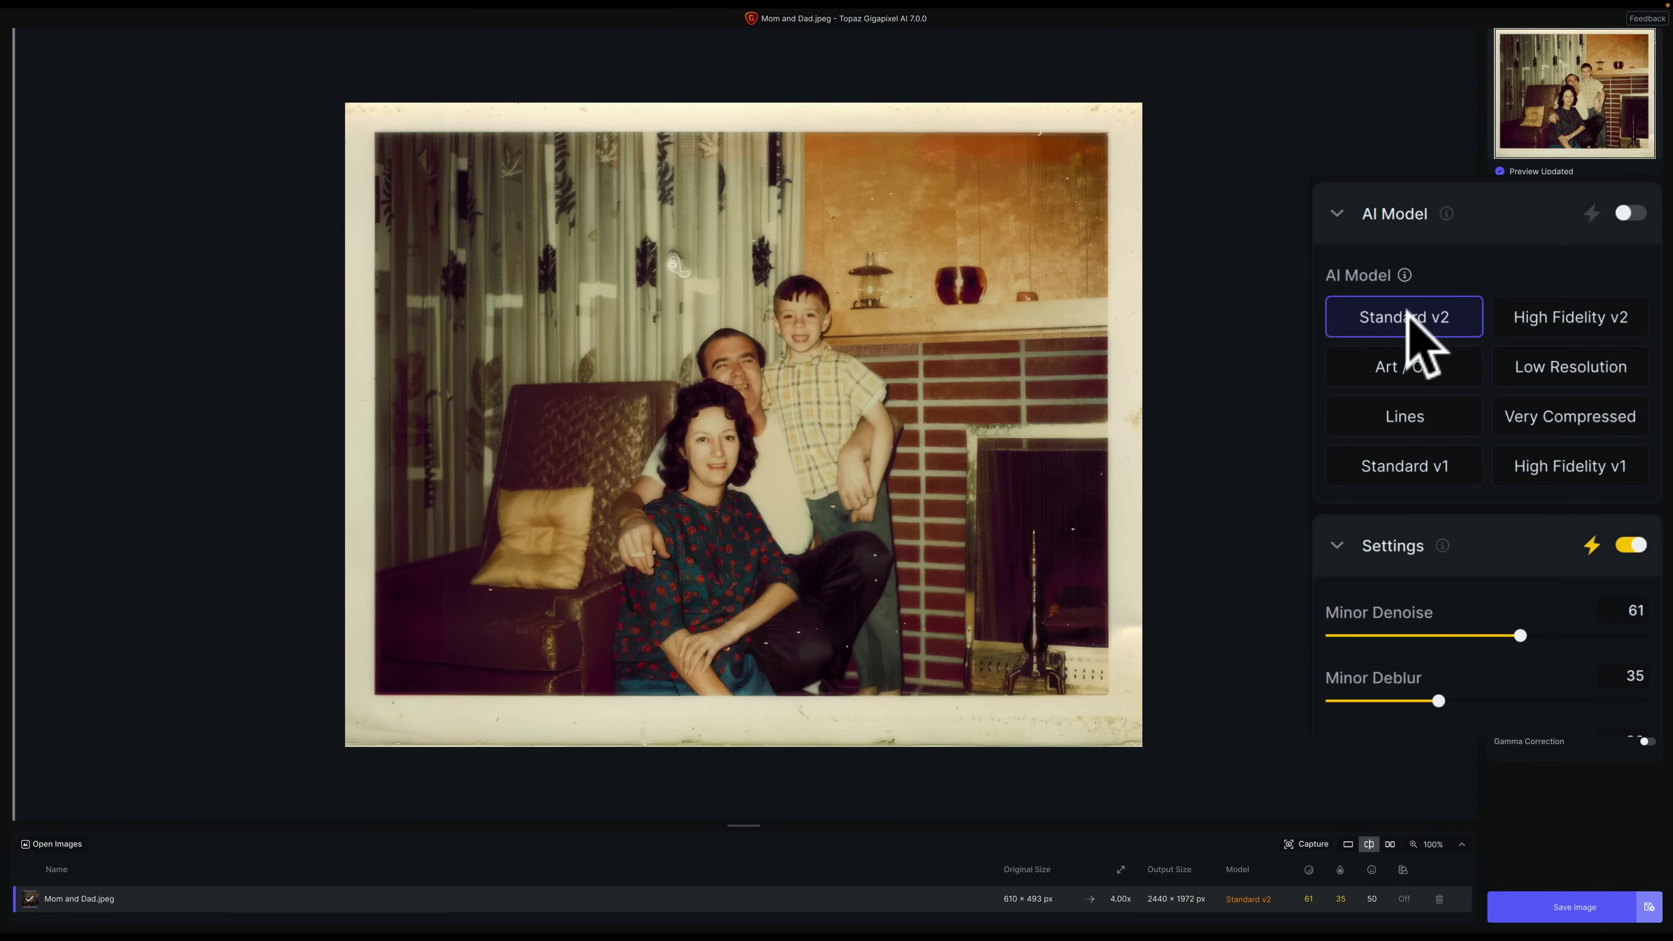
{"action": "left_click", "coordinate": [1432, 458]}
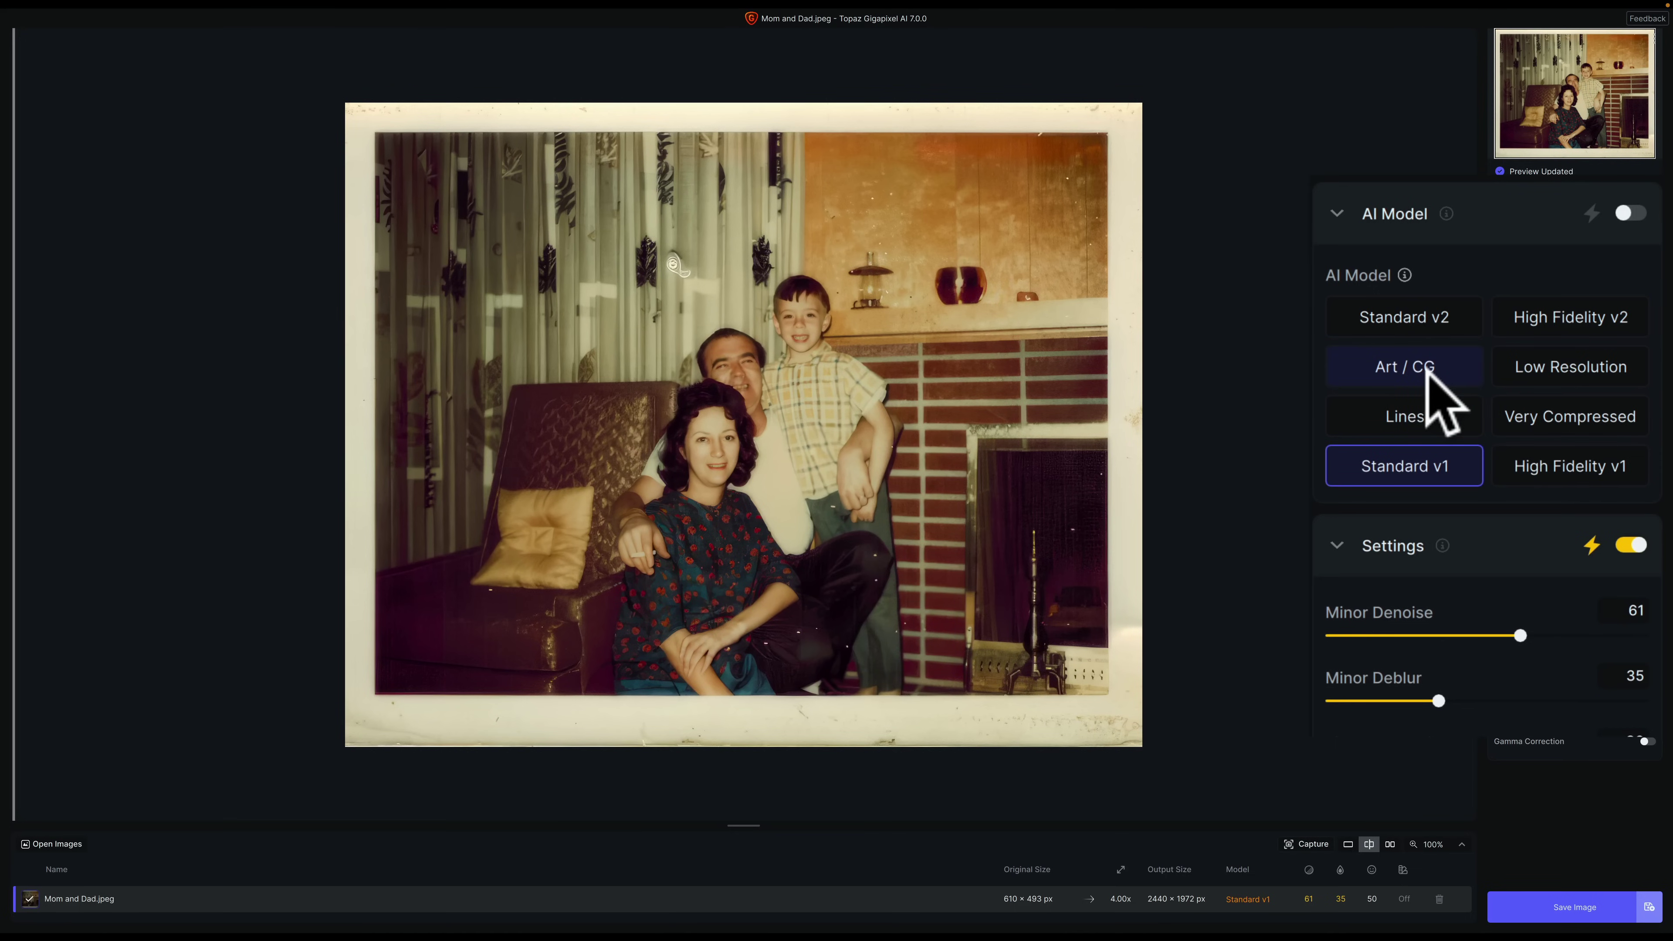
{"action": "left_click", "coordinate": [1538, 374]}
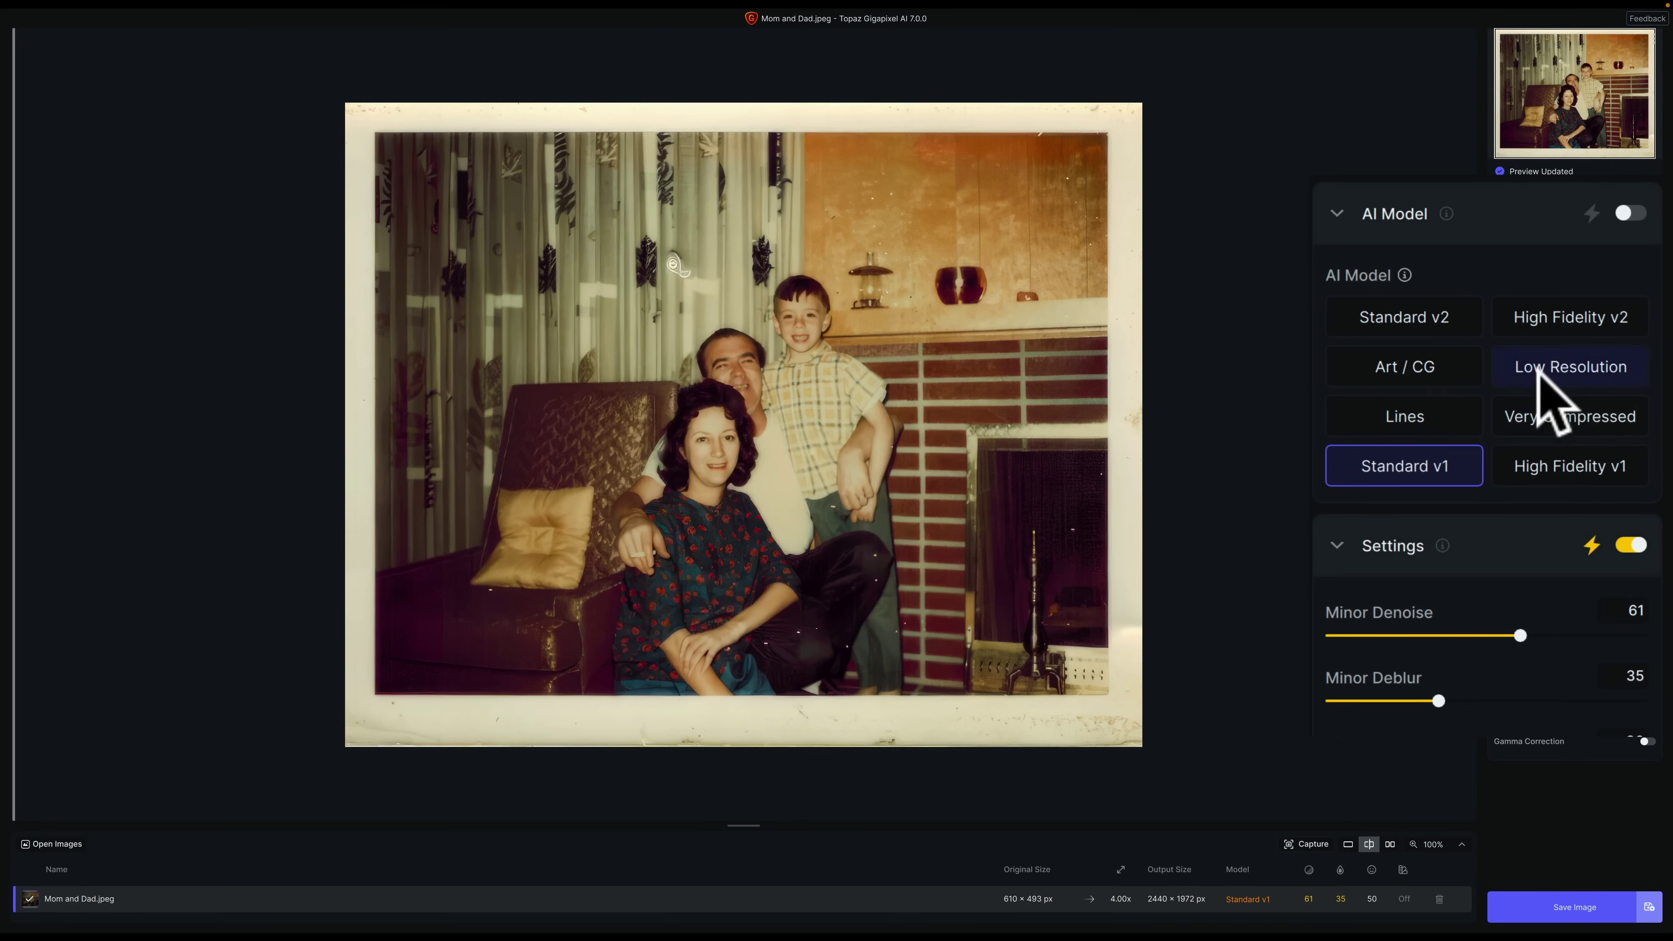
{"action": "left_click", "coordinate": [1630, 212]}
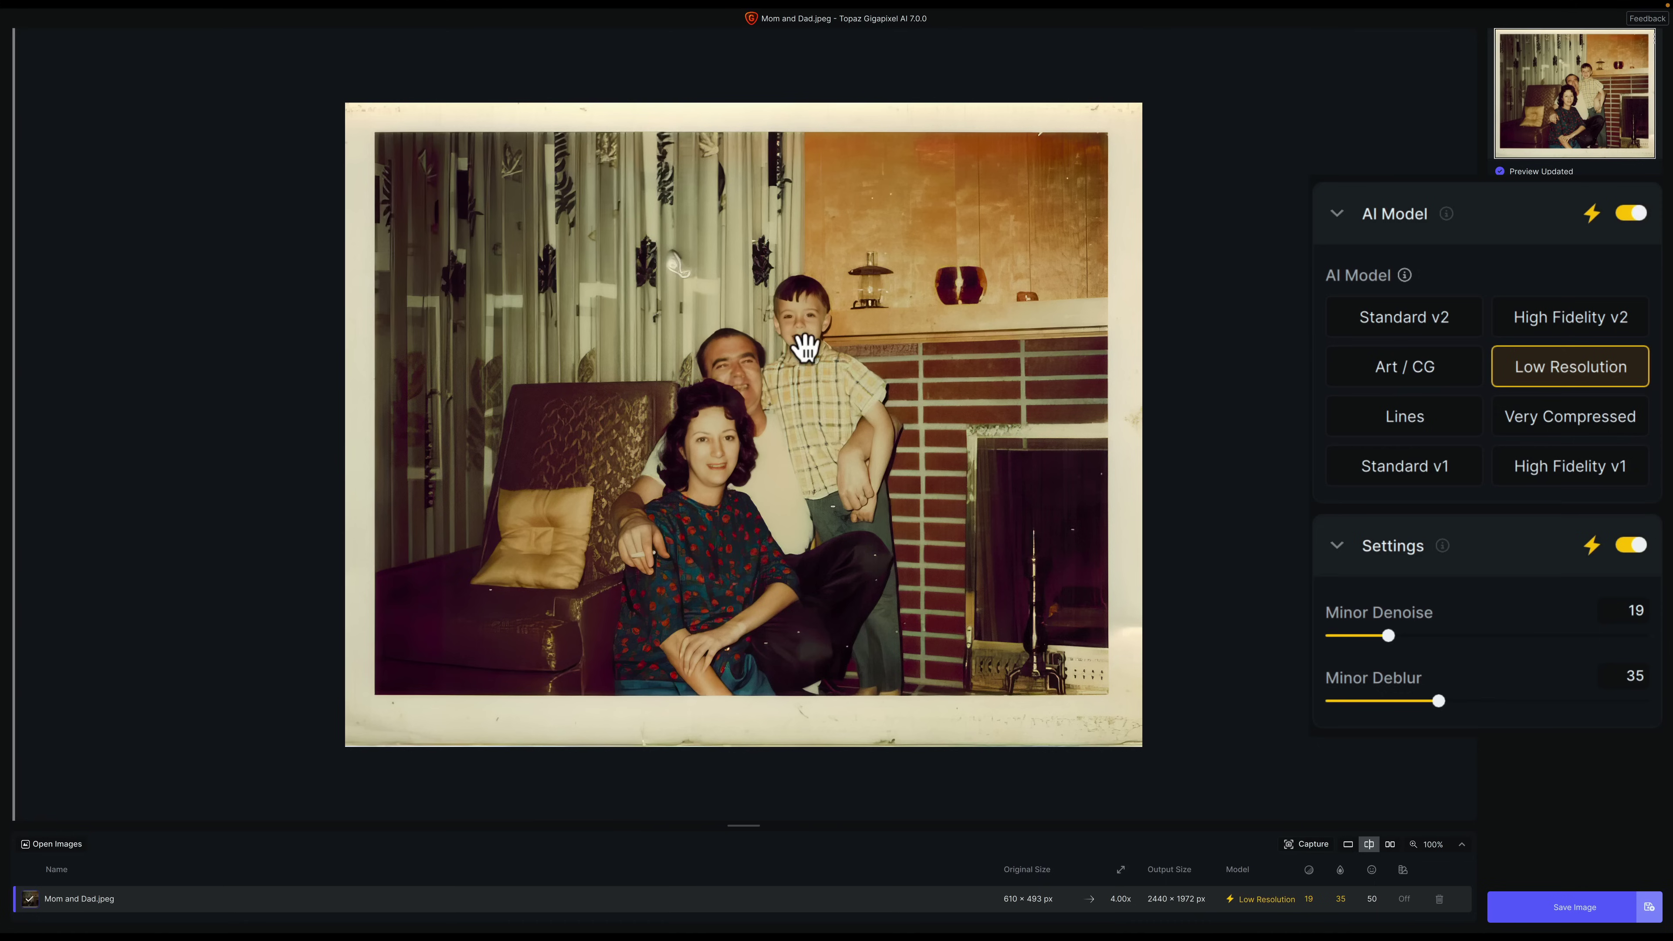
Zoom in to compare the family photo's enhanced and original views, then close it
{"action": "left_click", "coordinate": [1039, 365]}
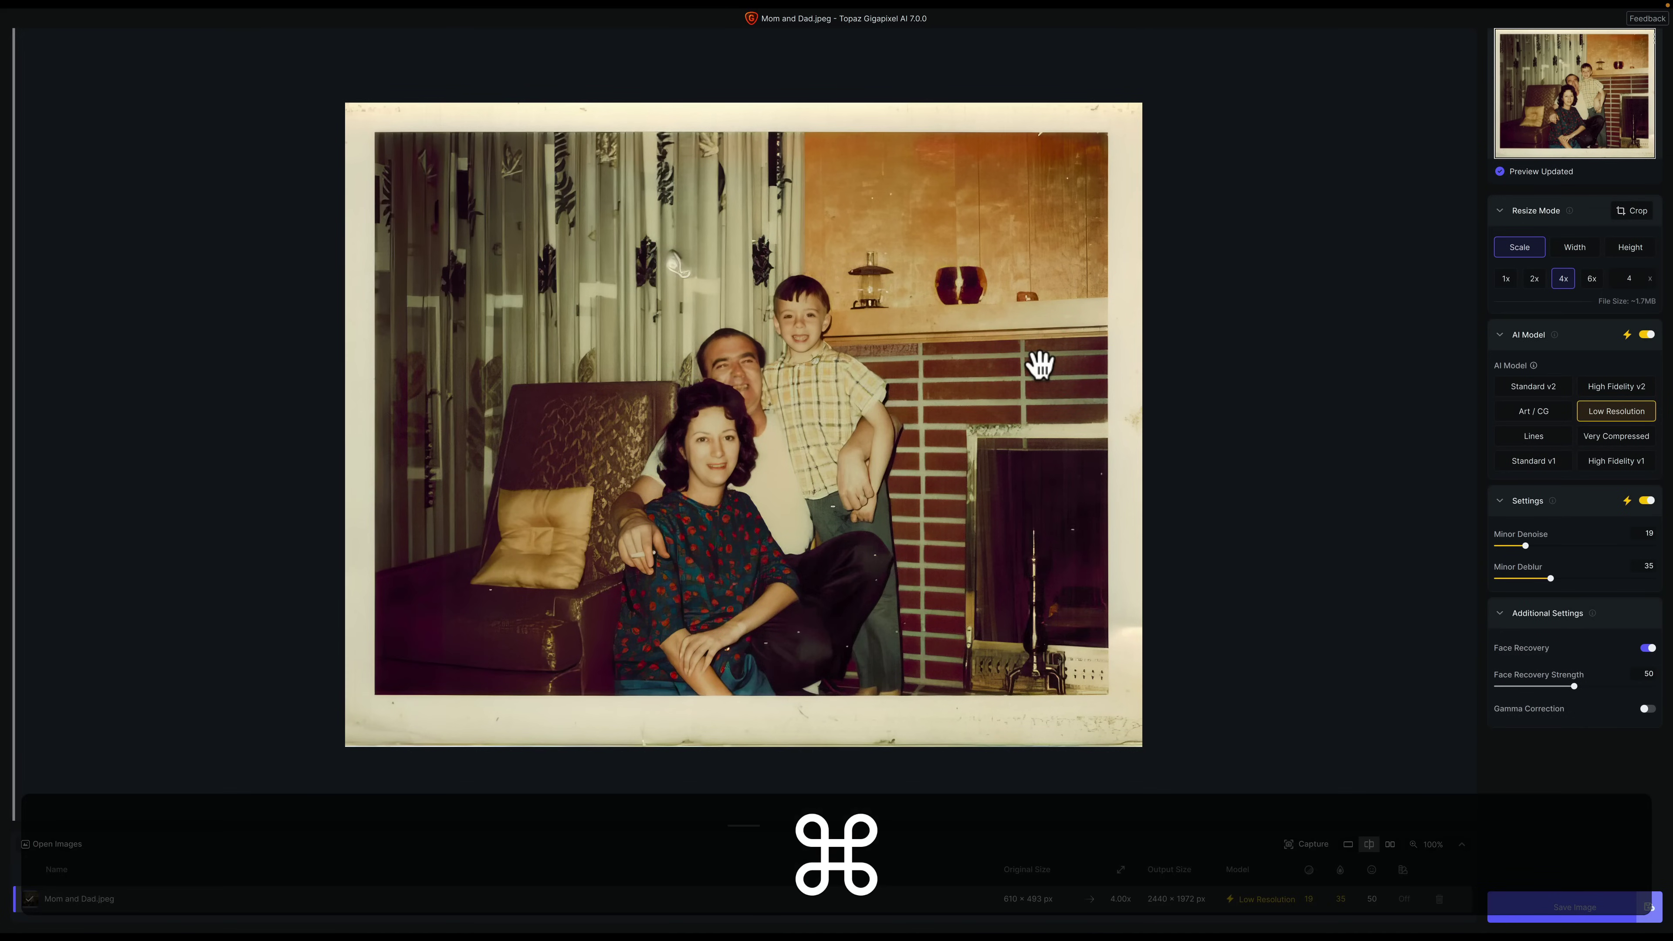
{"action": "key", "text": "super+equal"}
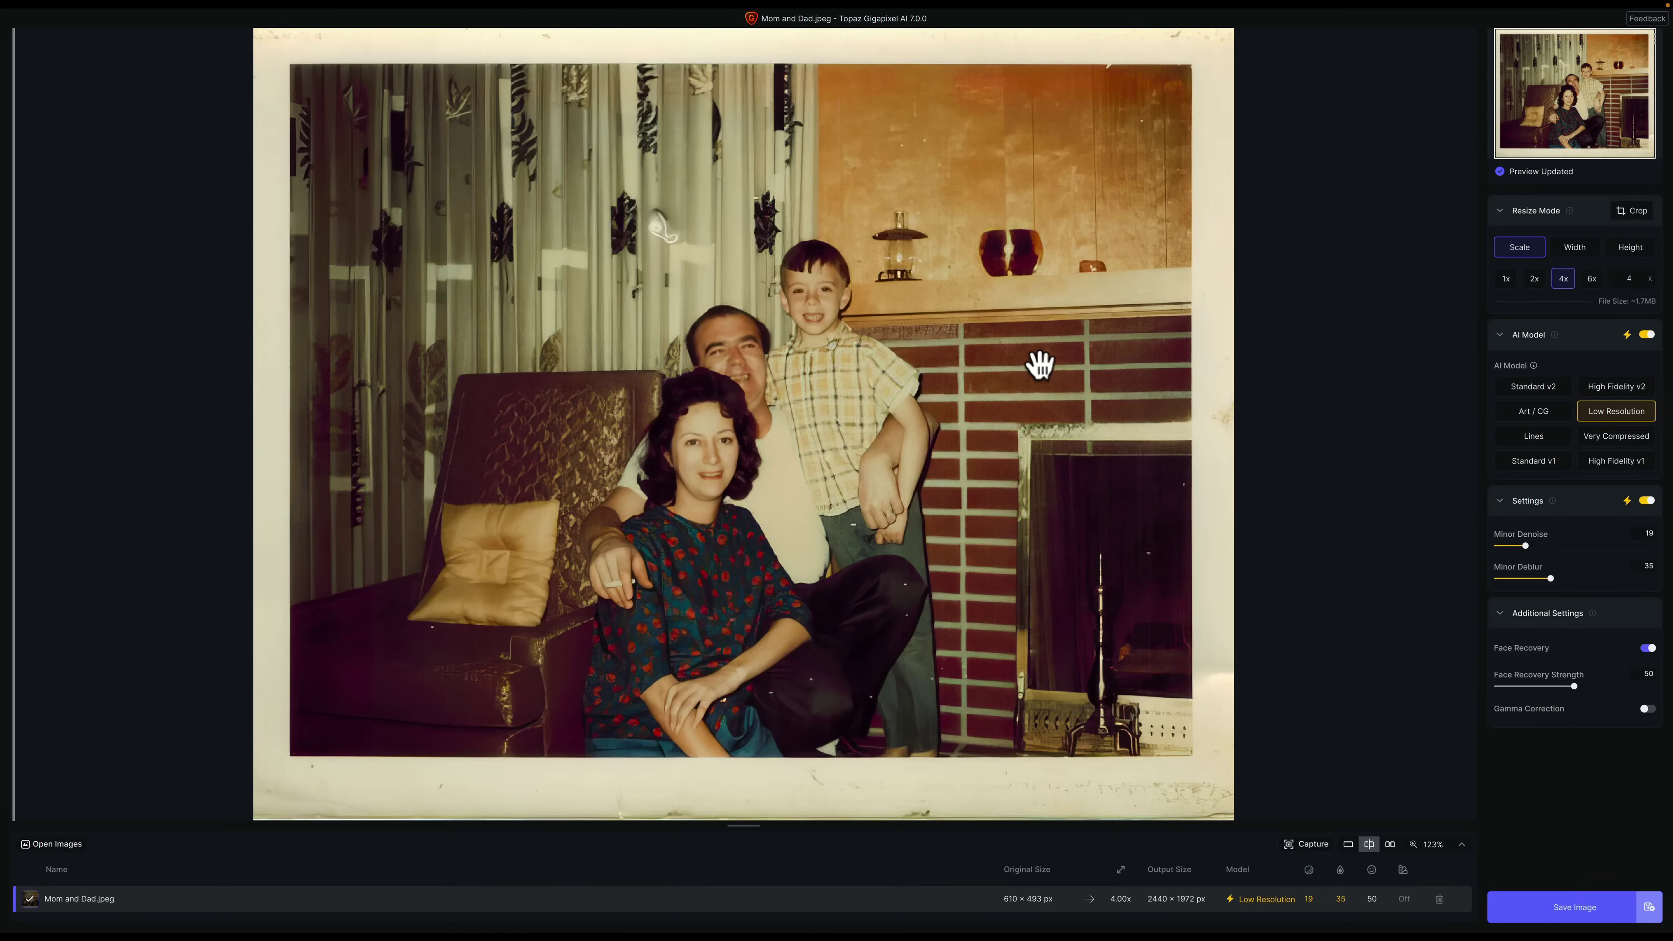
{"action": "left_click", "coordinate": [1049, 347]}
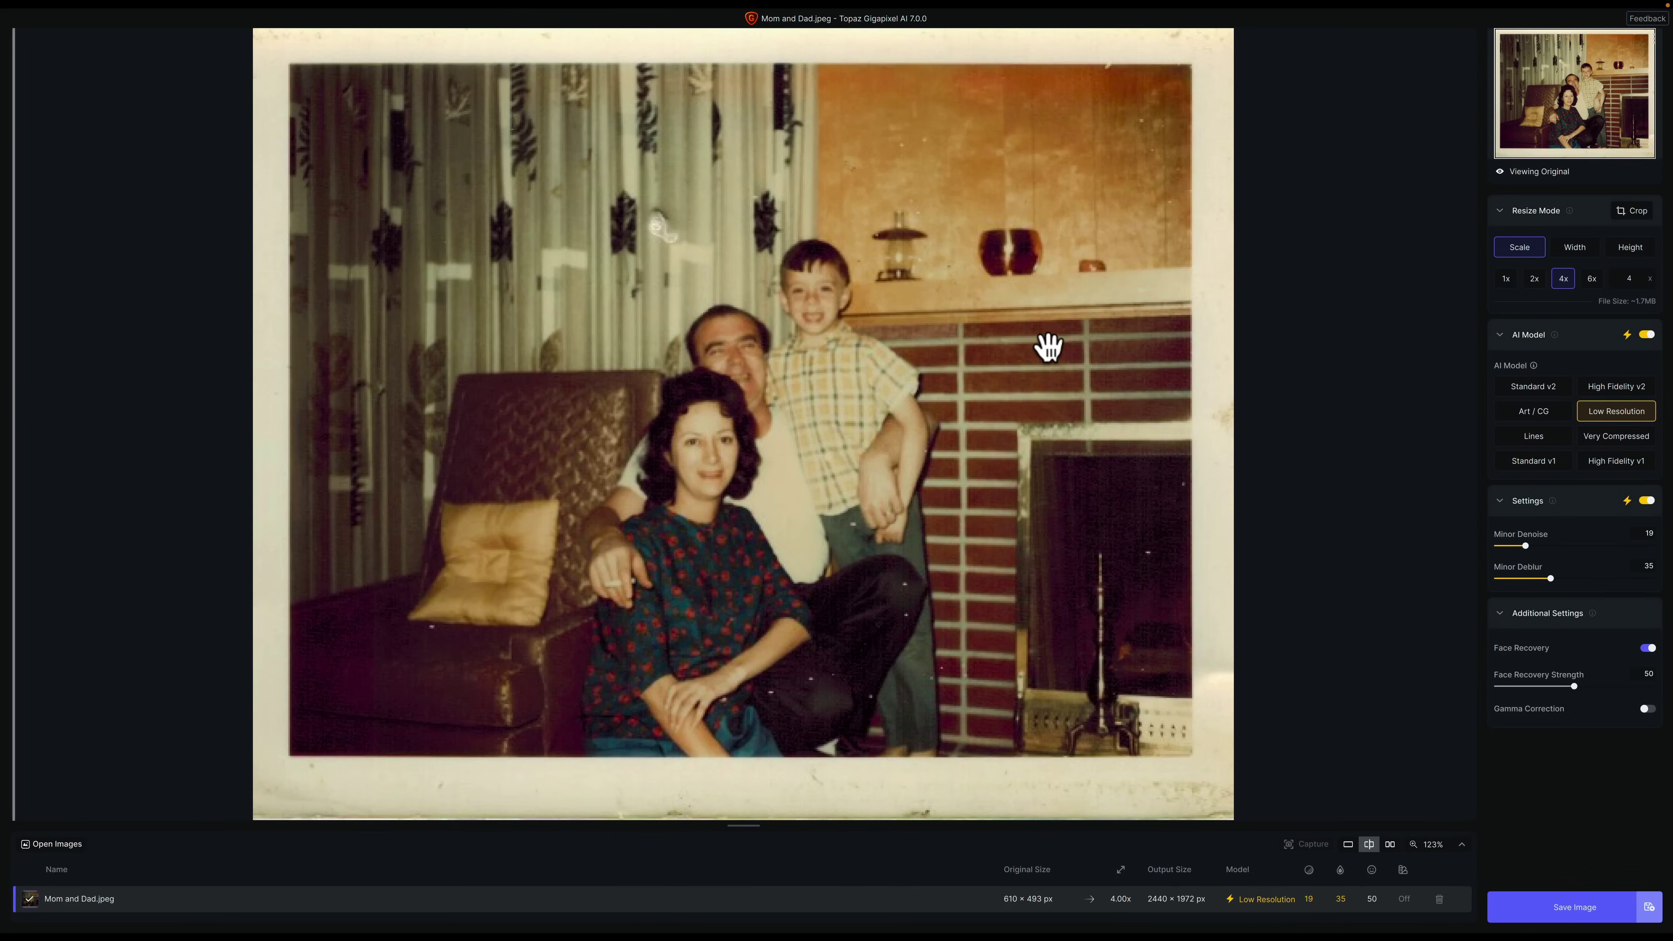
{"action": "left_click", "coordinate": [1048, 347]}
{"action": "left_click", "coordinate": [1049, 347]}
{"action": "left_click", "coordinate": [1049, 347]}
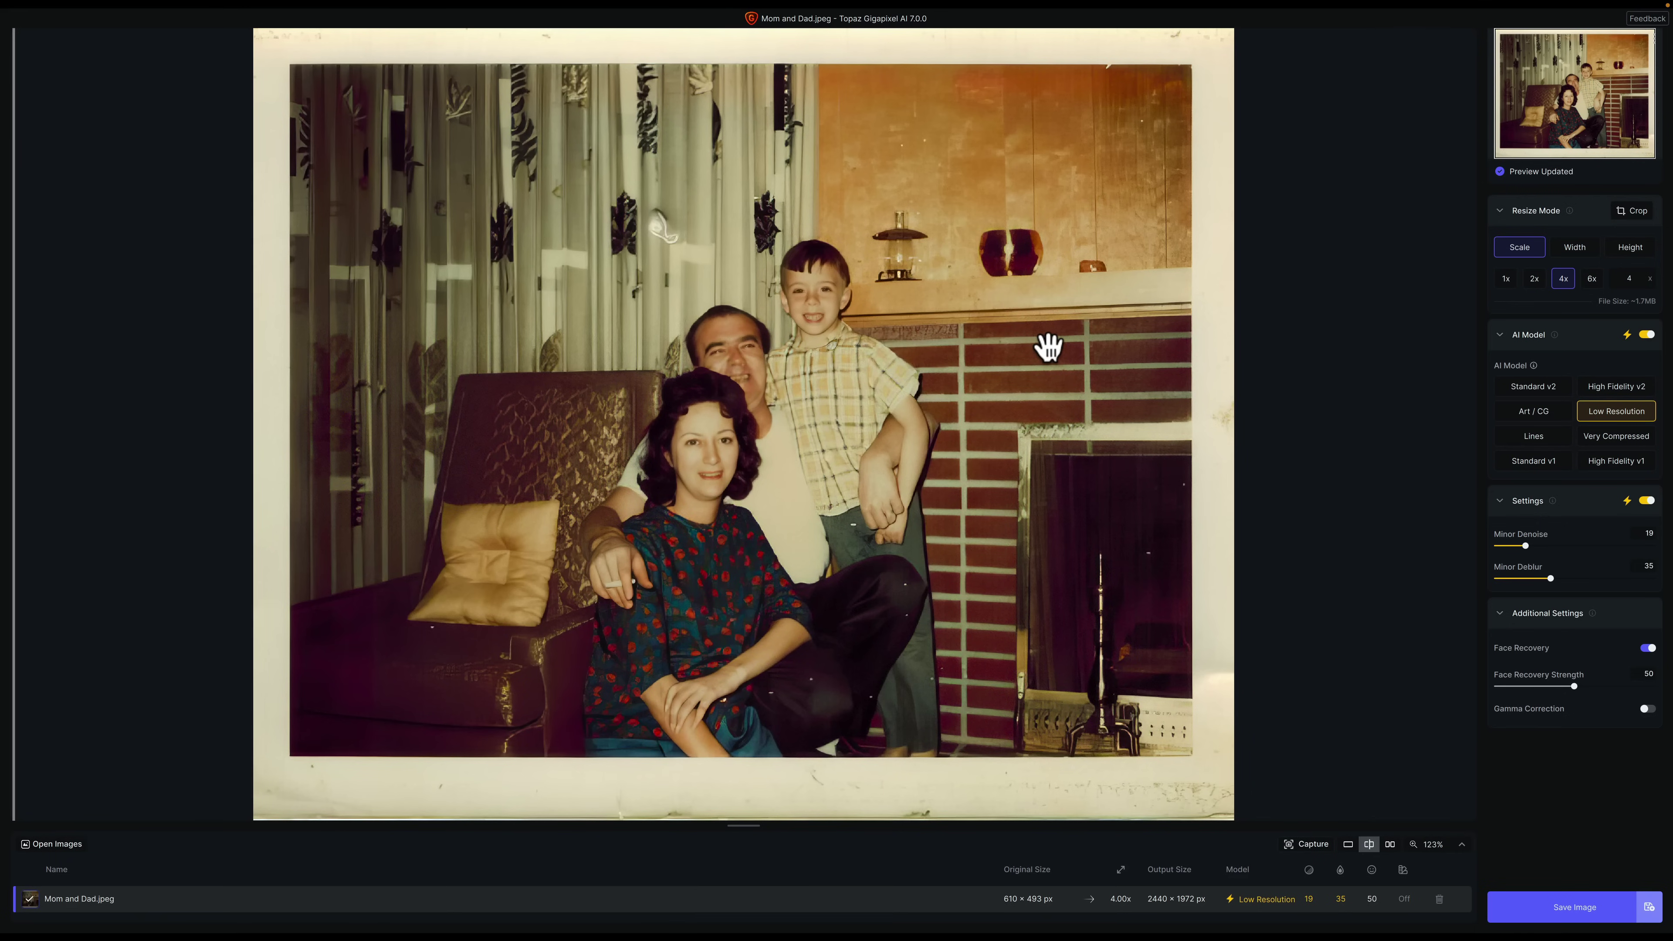
{"action": "key", "text": "super+w"}
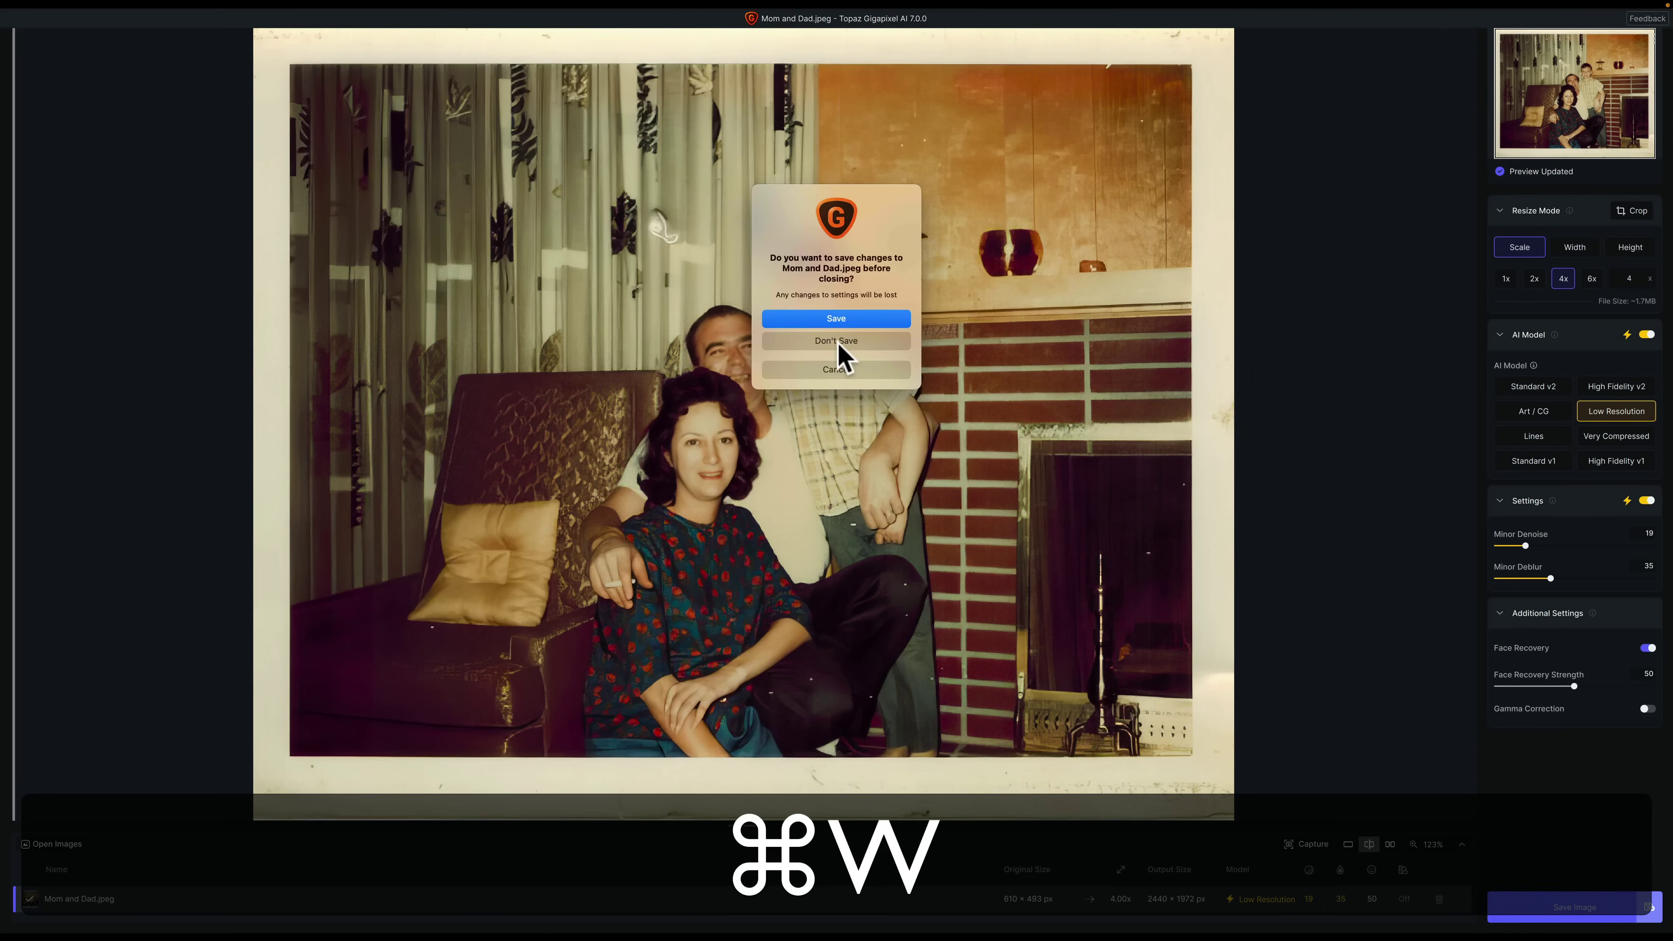
Discard the family photo and open Mom 2.jpg, auto-set to Standard v2 at 4x
{"action": "left_click", "coordinate": [837, 342]}
{"action": "left_click", "coordinate": [728, 549]}
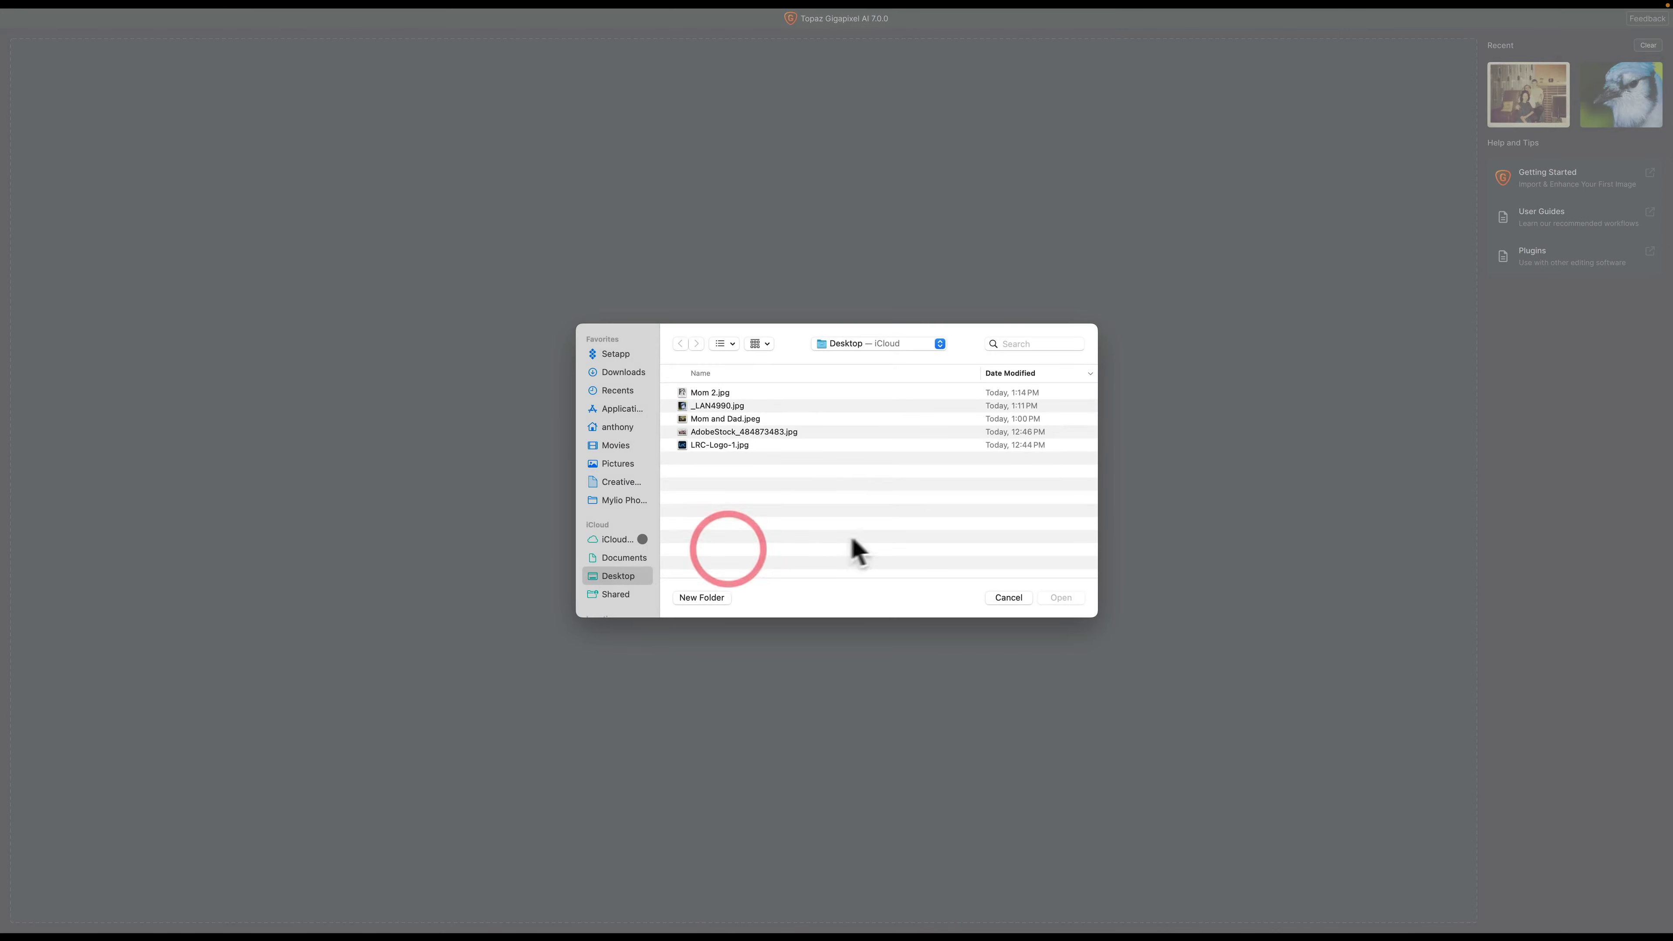
{"action": "left_click", "coordinate": [703, 393]}
{"action": "left_click", "coordinate": [1060, 597]}
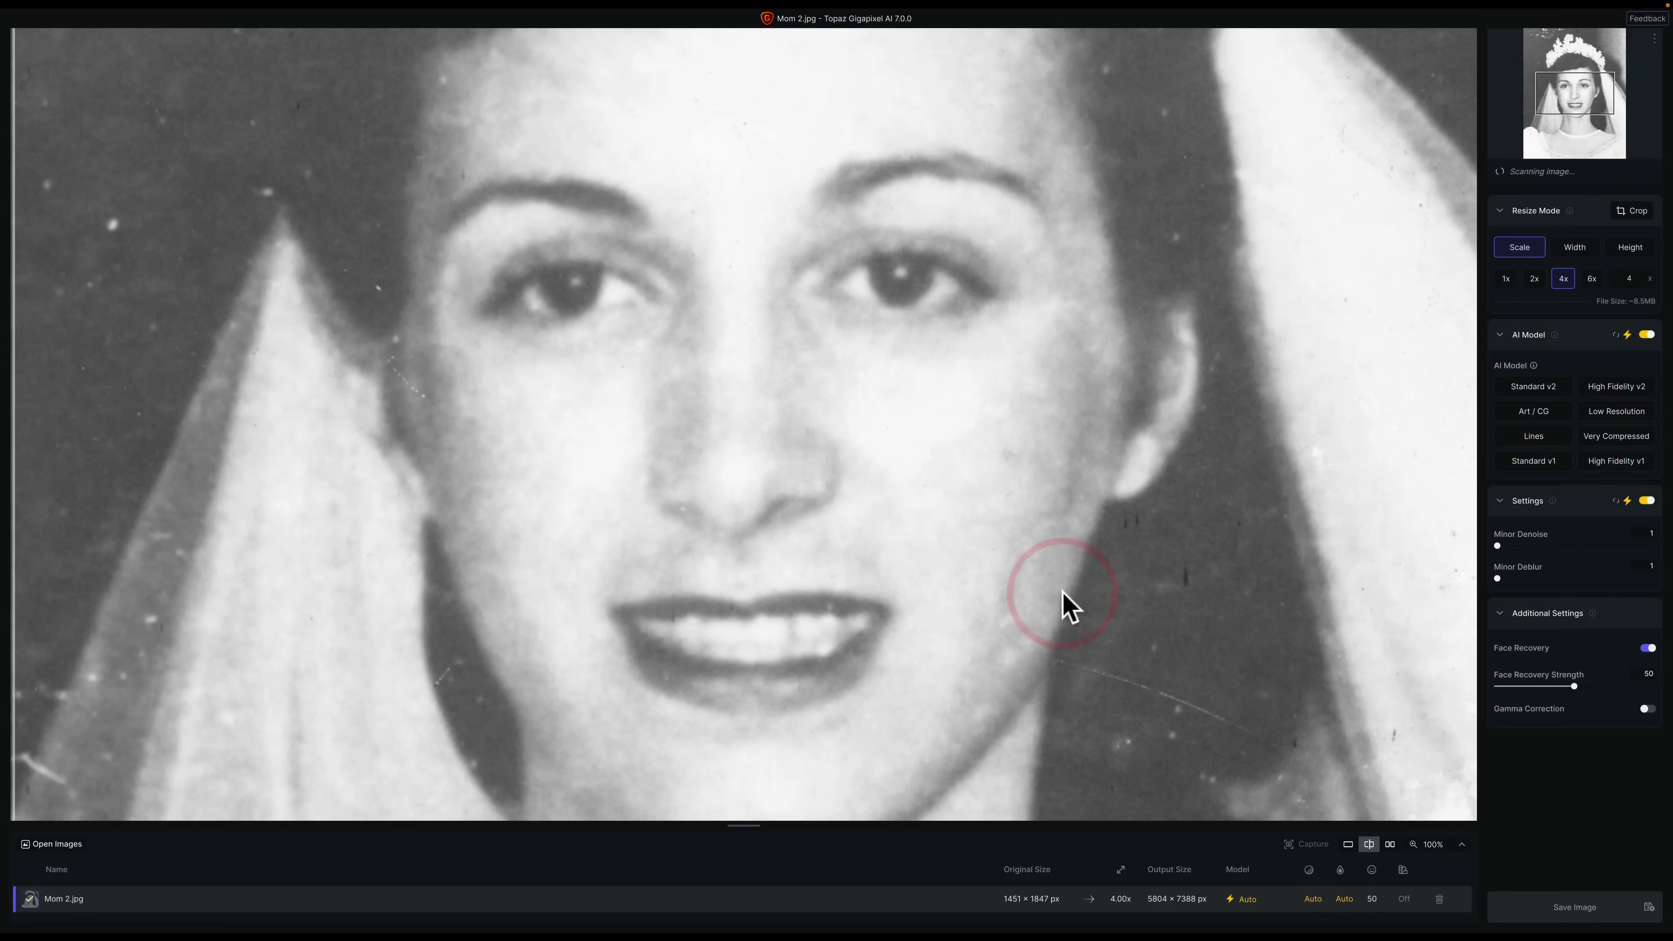
{"action": "left_click", "coordinate": [1462, 844]}
{"action": "left_click", "coordinate": [1401, 733]}
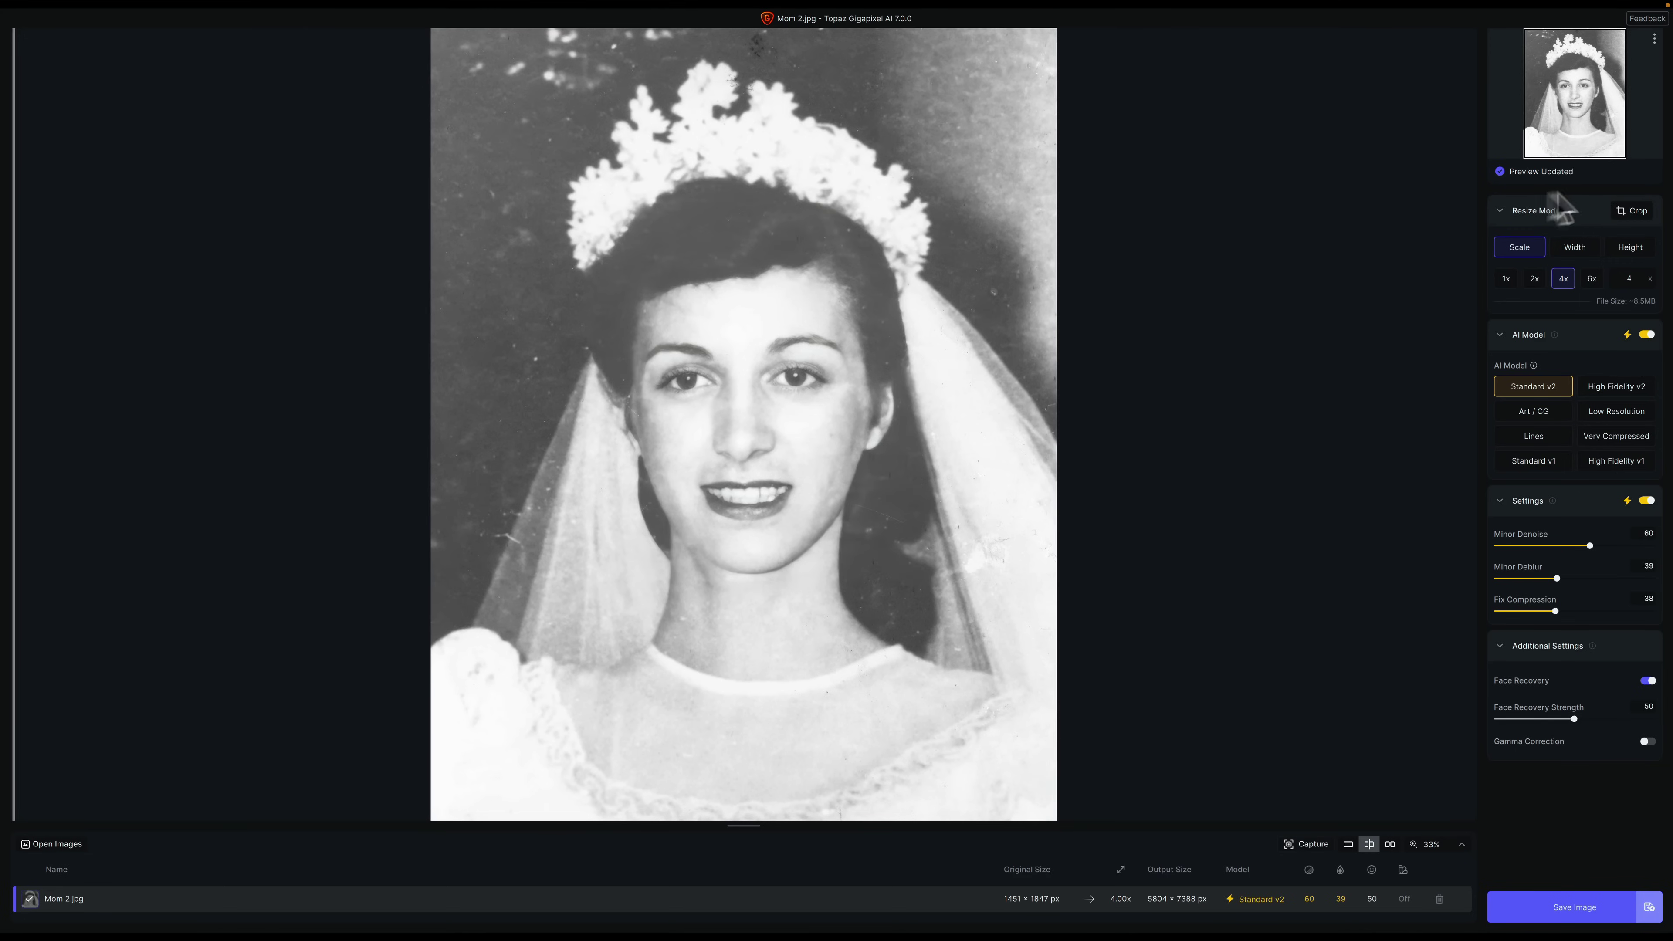
{"action": "left_click", "coordinate": [981, 406]}
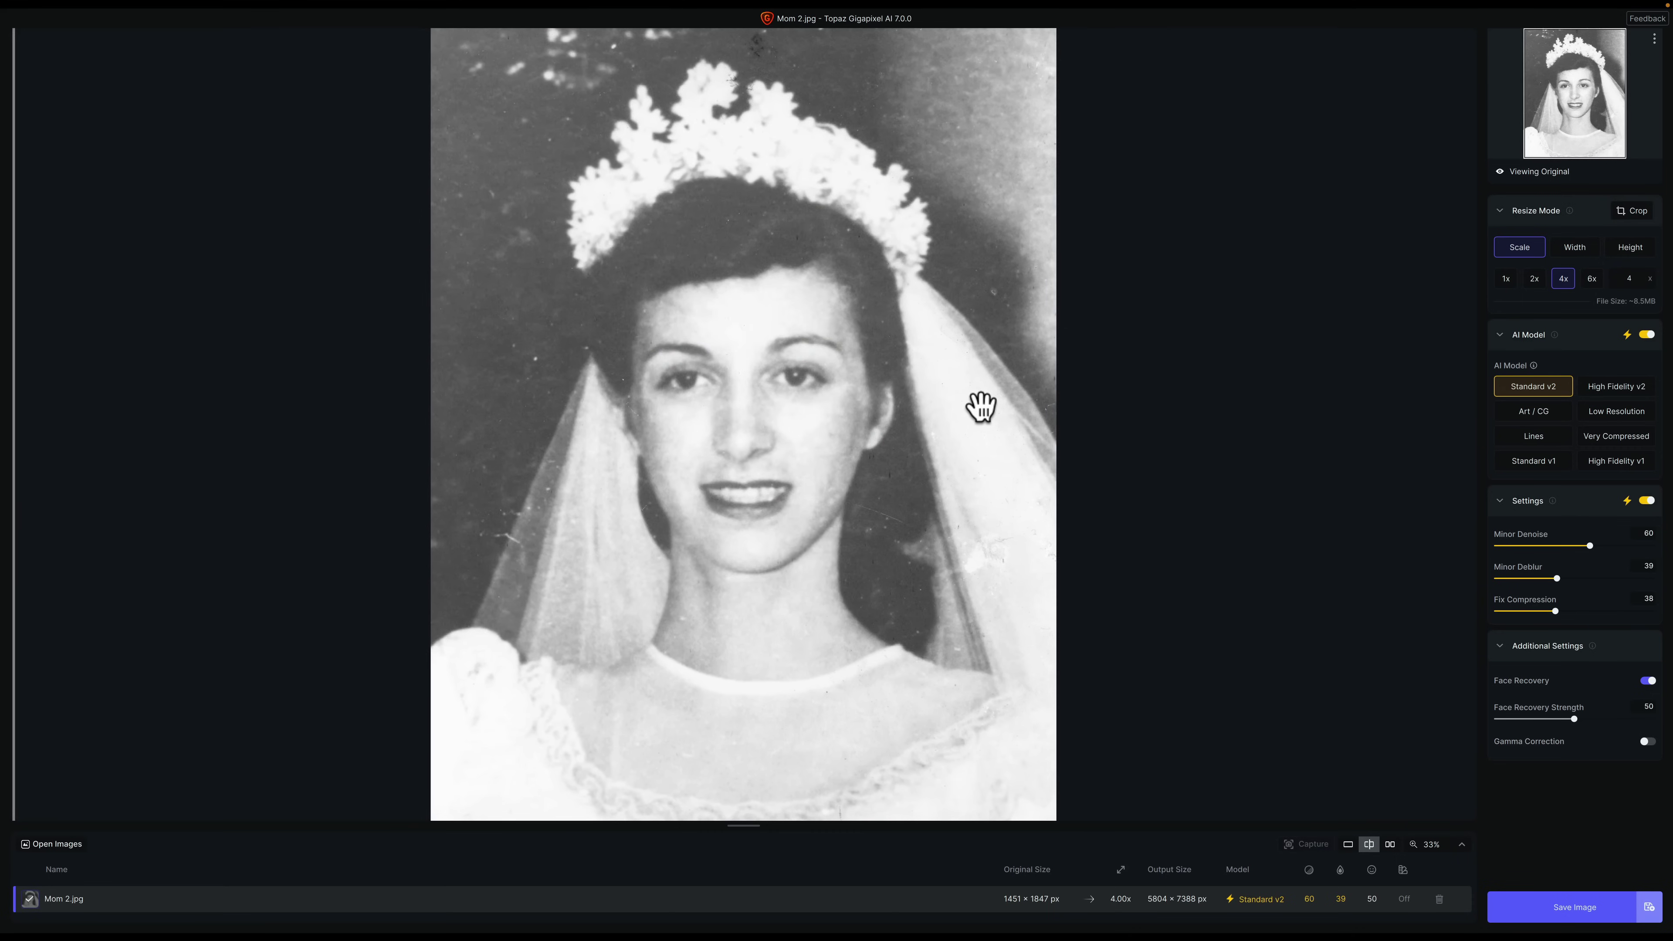
{"action": "left_click", "coordinate": [981, 407]}
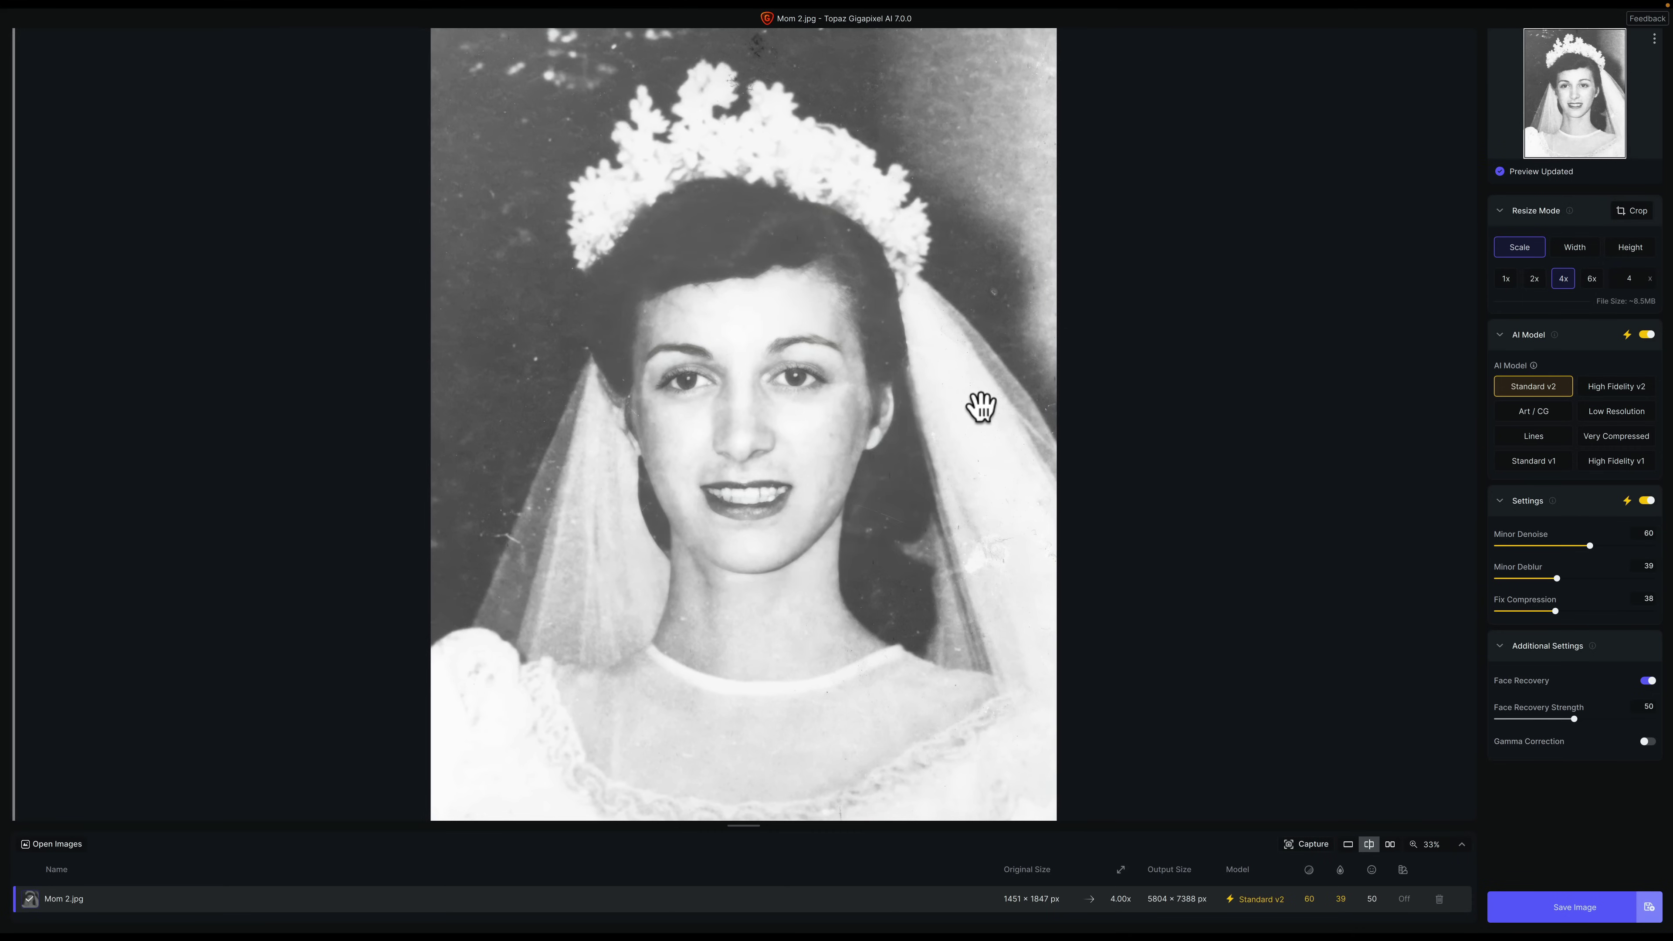
{"action": "left_click", "coordinate": [981, 407]}
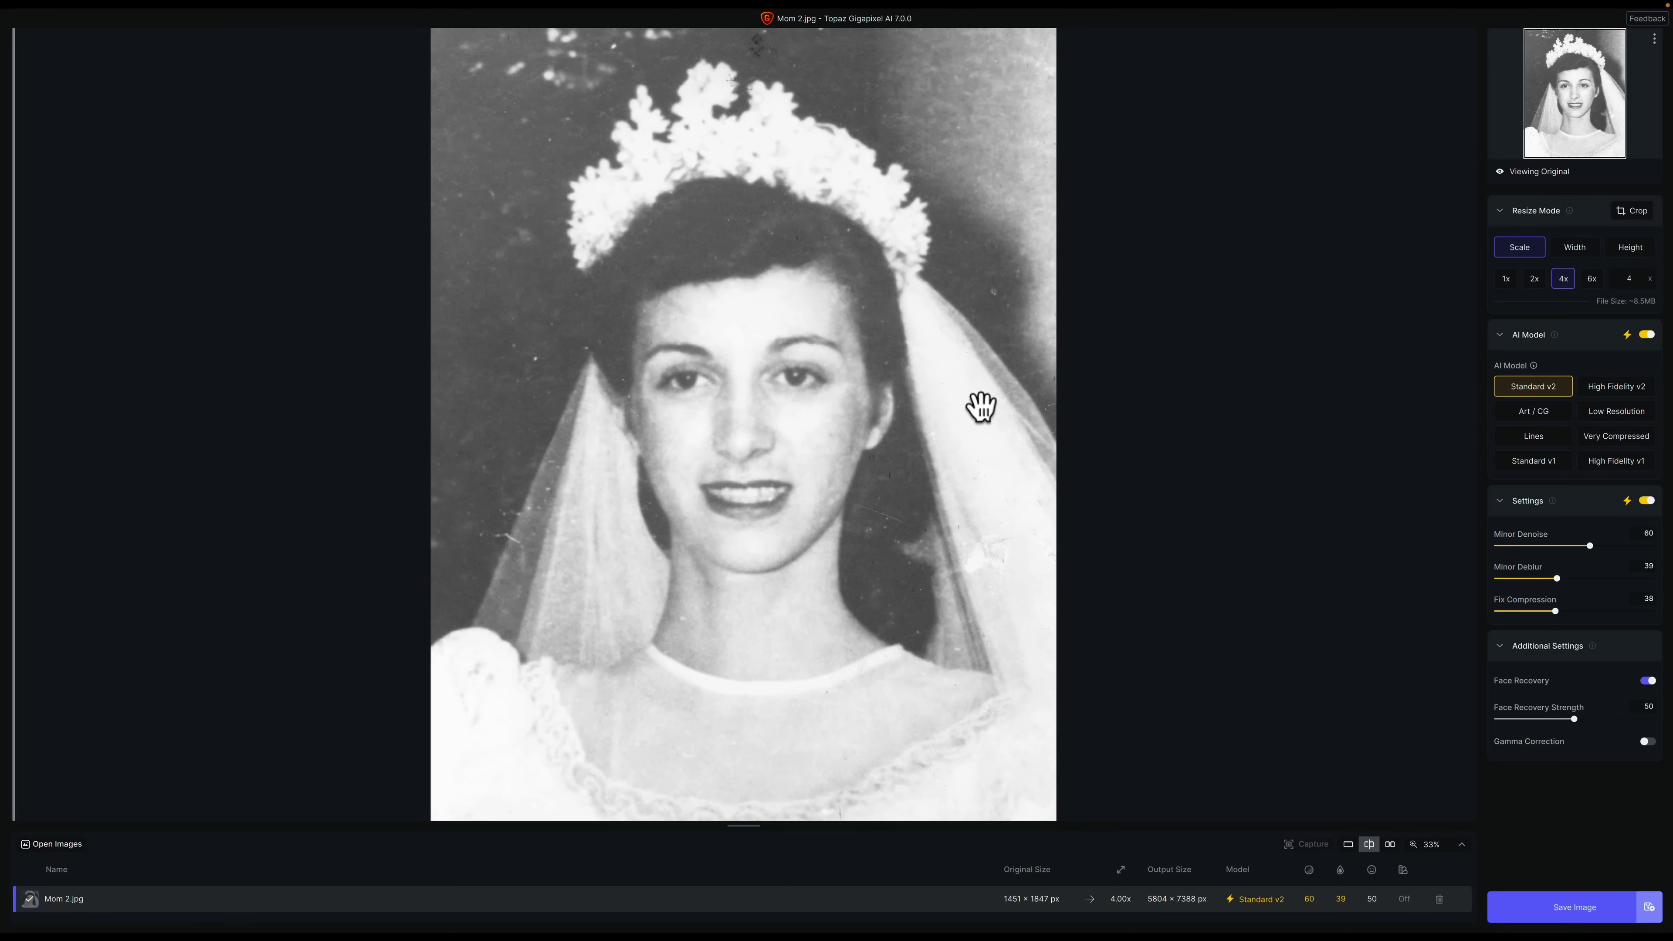
{"action": "left_click", "coordinate": [981, 406]}
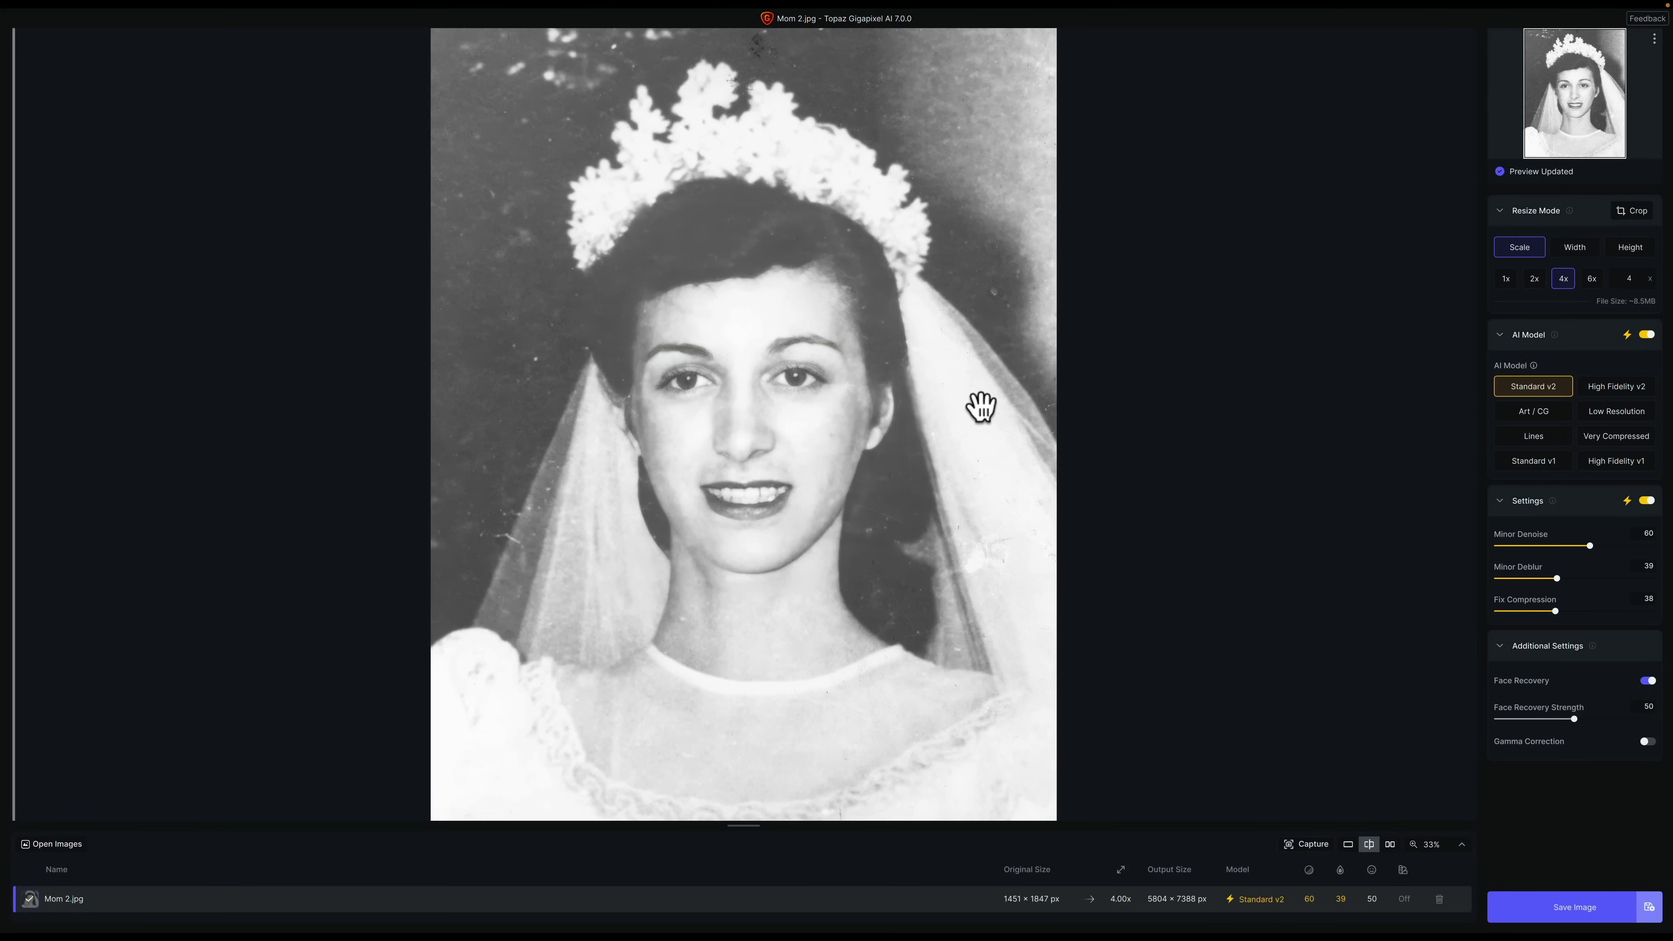
{"action": "left_click", "coordinate": [981, 406]}
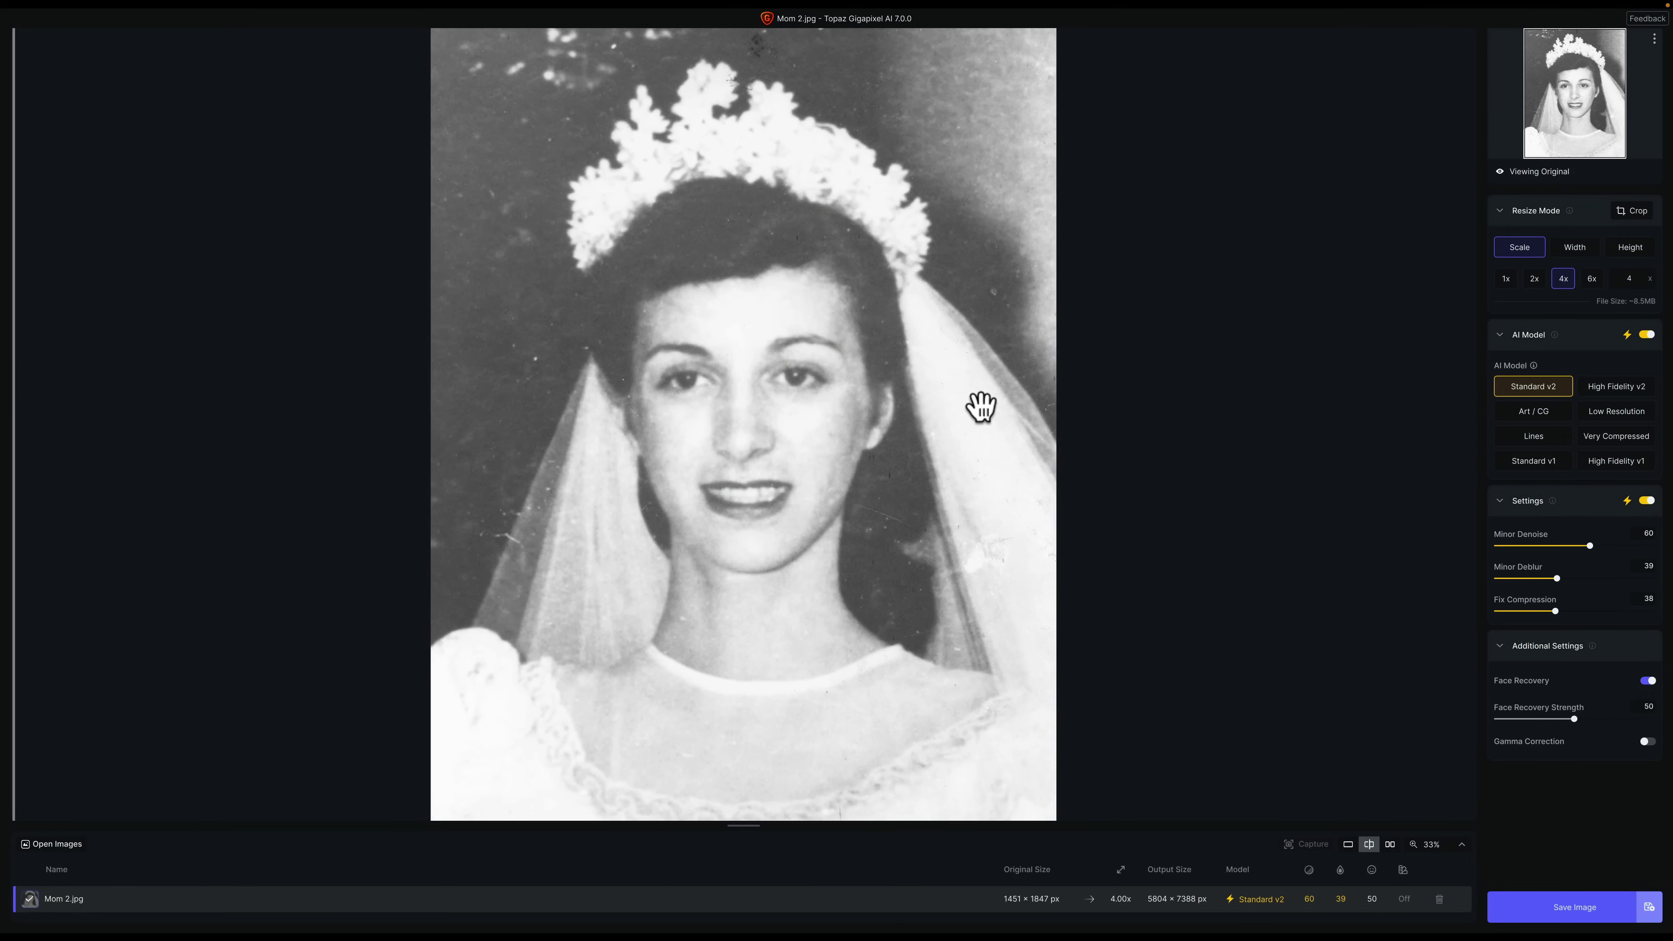
{"action": "left_click", "coordinate": [980, 406]}
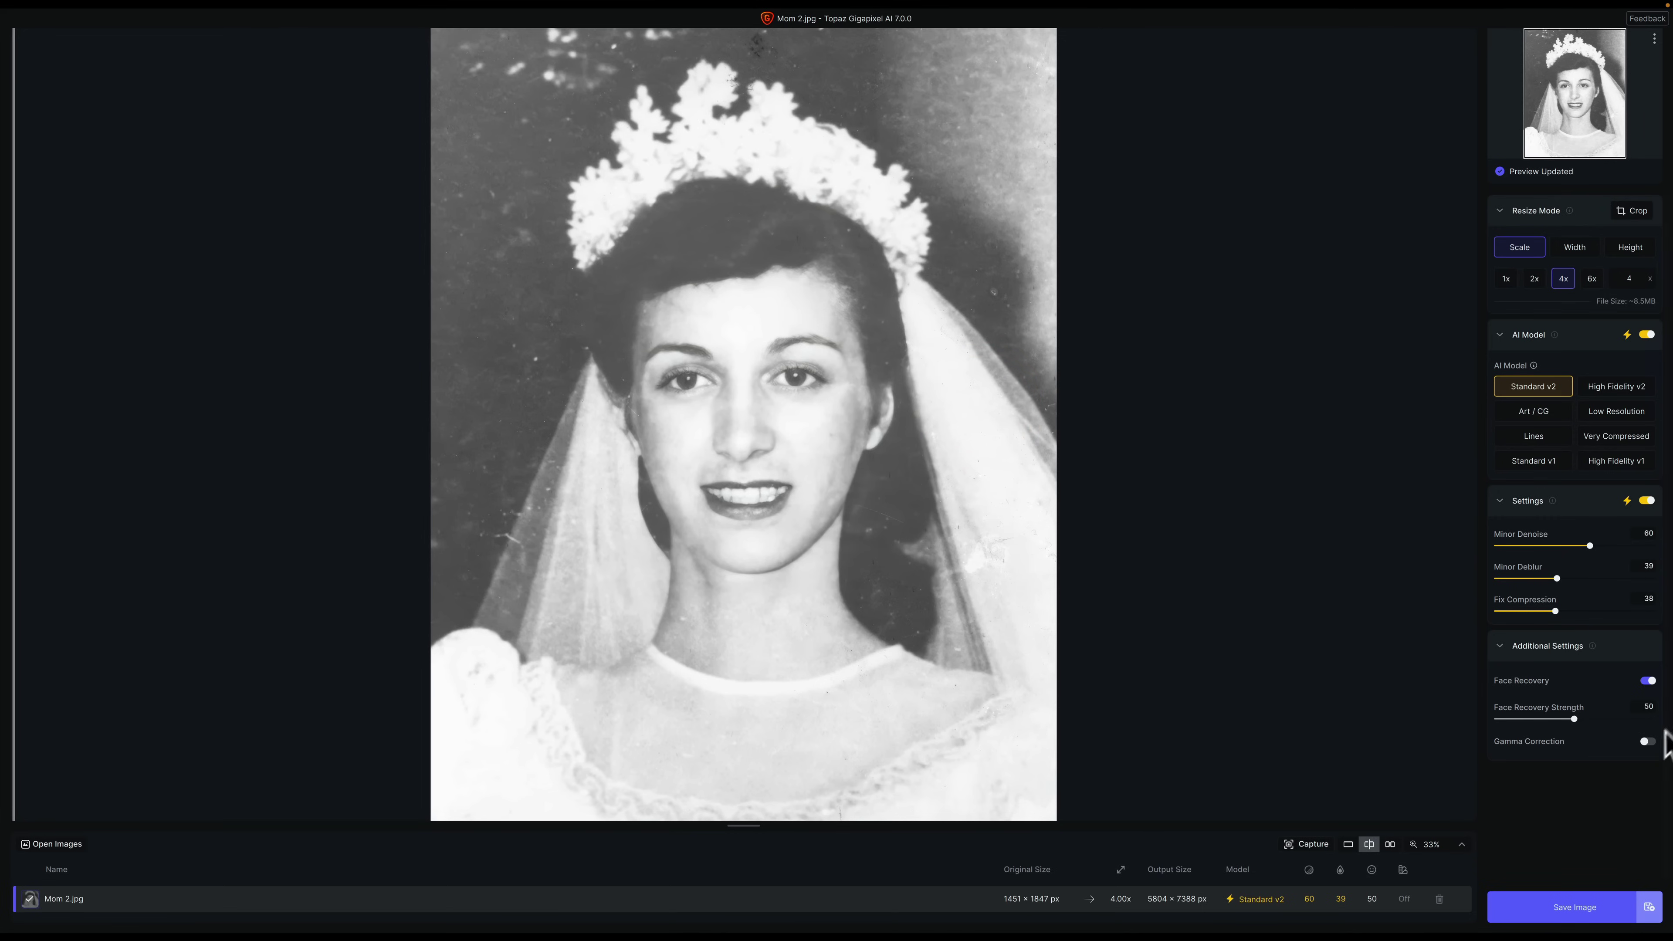
Toggle the Gamma Correction switch for the Mom 2.jpg wedding portrait
{"action": "left_click", "coordinate": [1647, 741]}
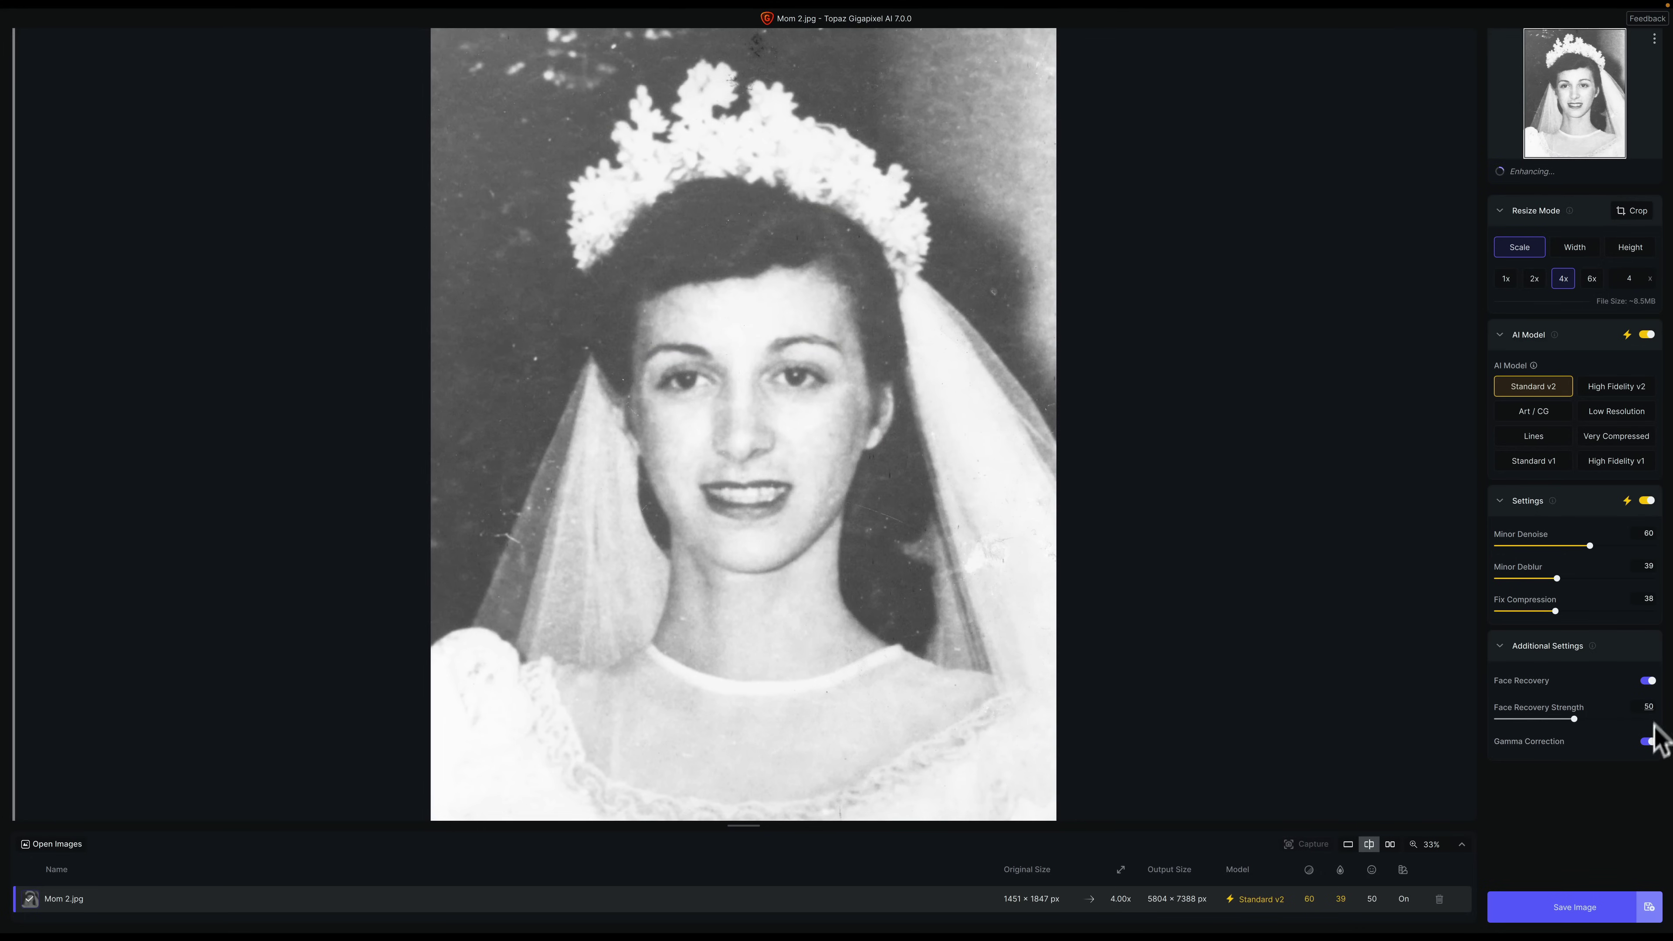
{"action": "left_click", "coordinate": [1647, 741]}
Switch the wedding portrait to the Low Resolution model and flip twice between original and enhanced preview
{"action": "left_click", "coordinate": [1614, 411]}
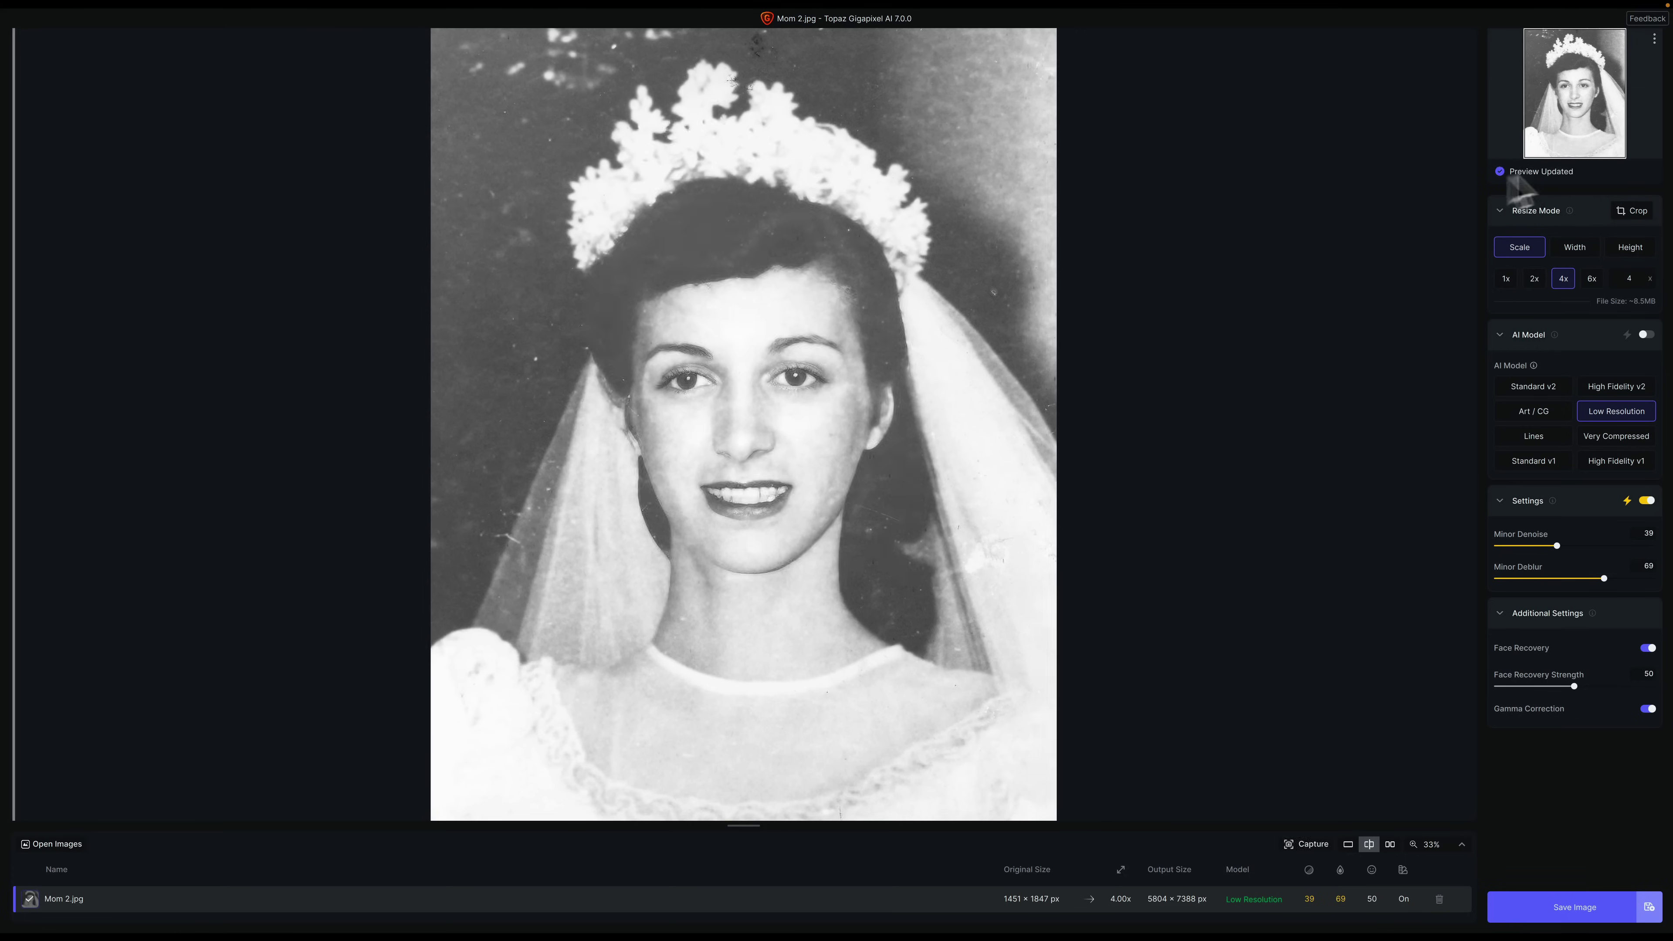
{"action": "left_click", "coordinate": [986, 380]}
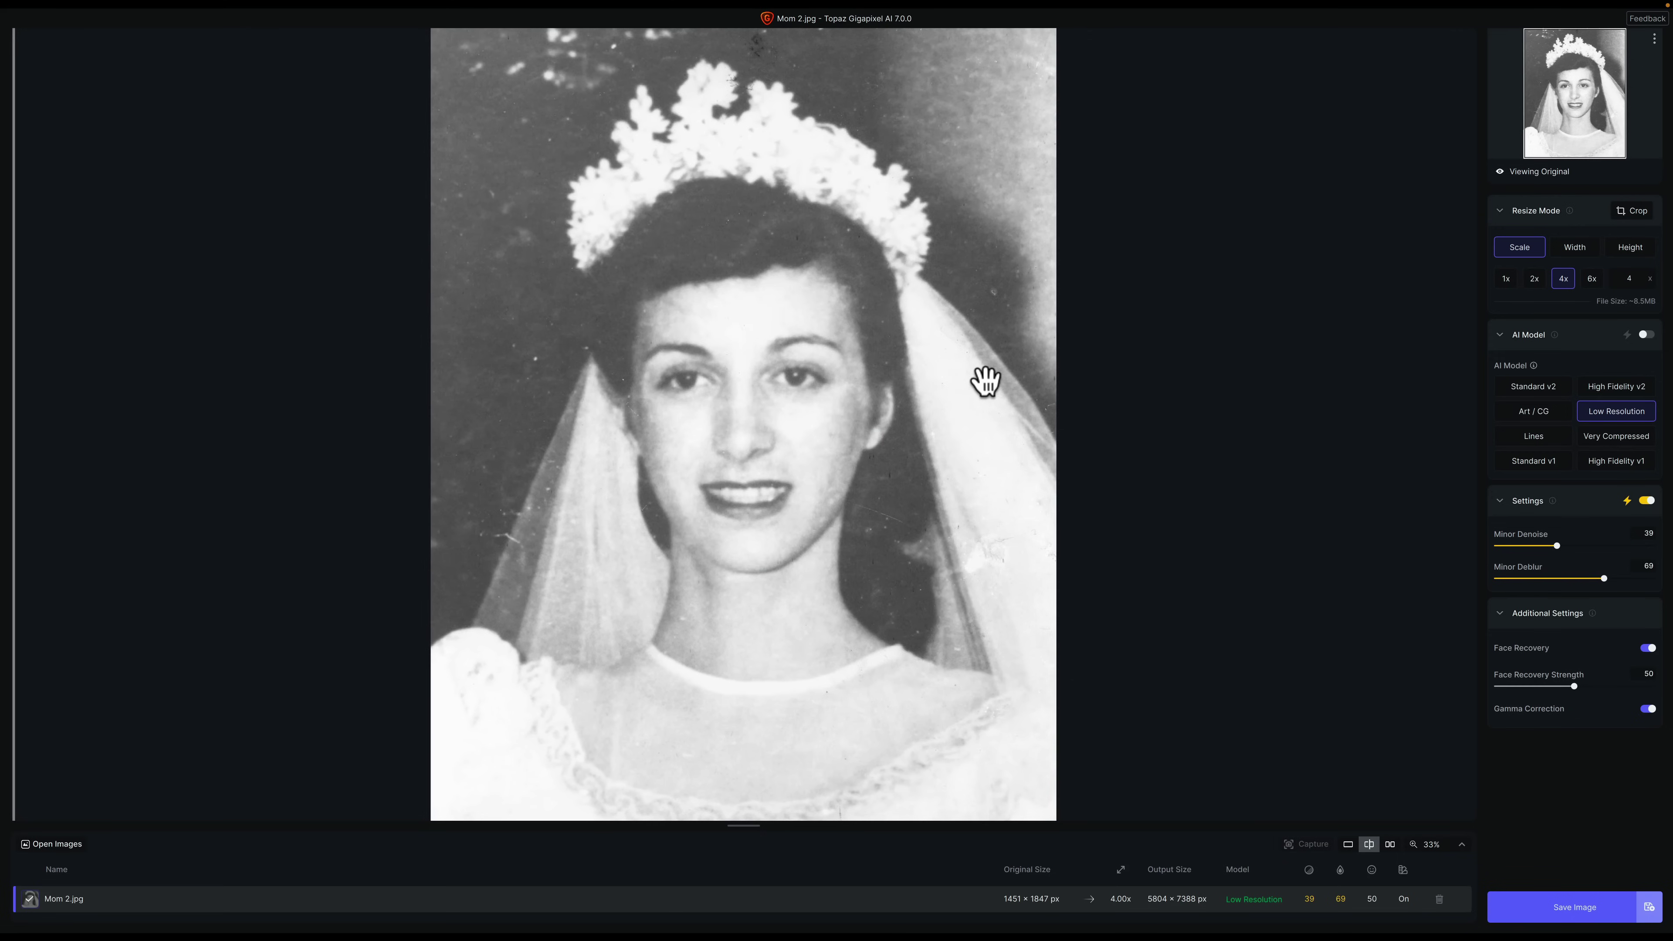
{"action": "left_click", "coordinate": [986, 381]}
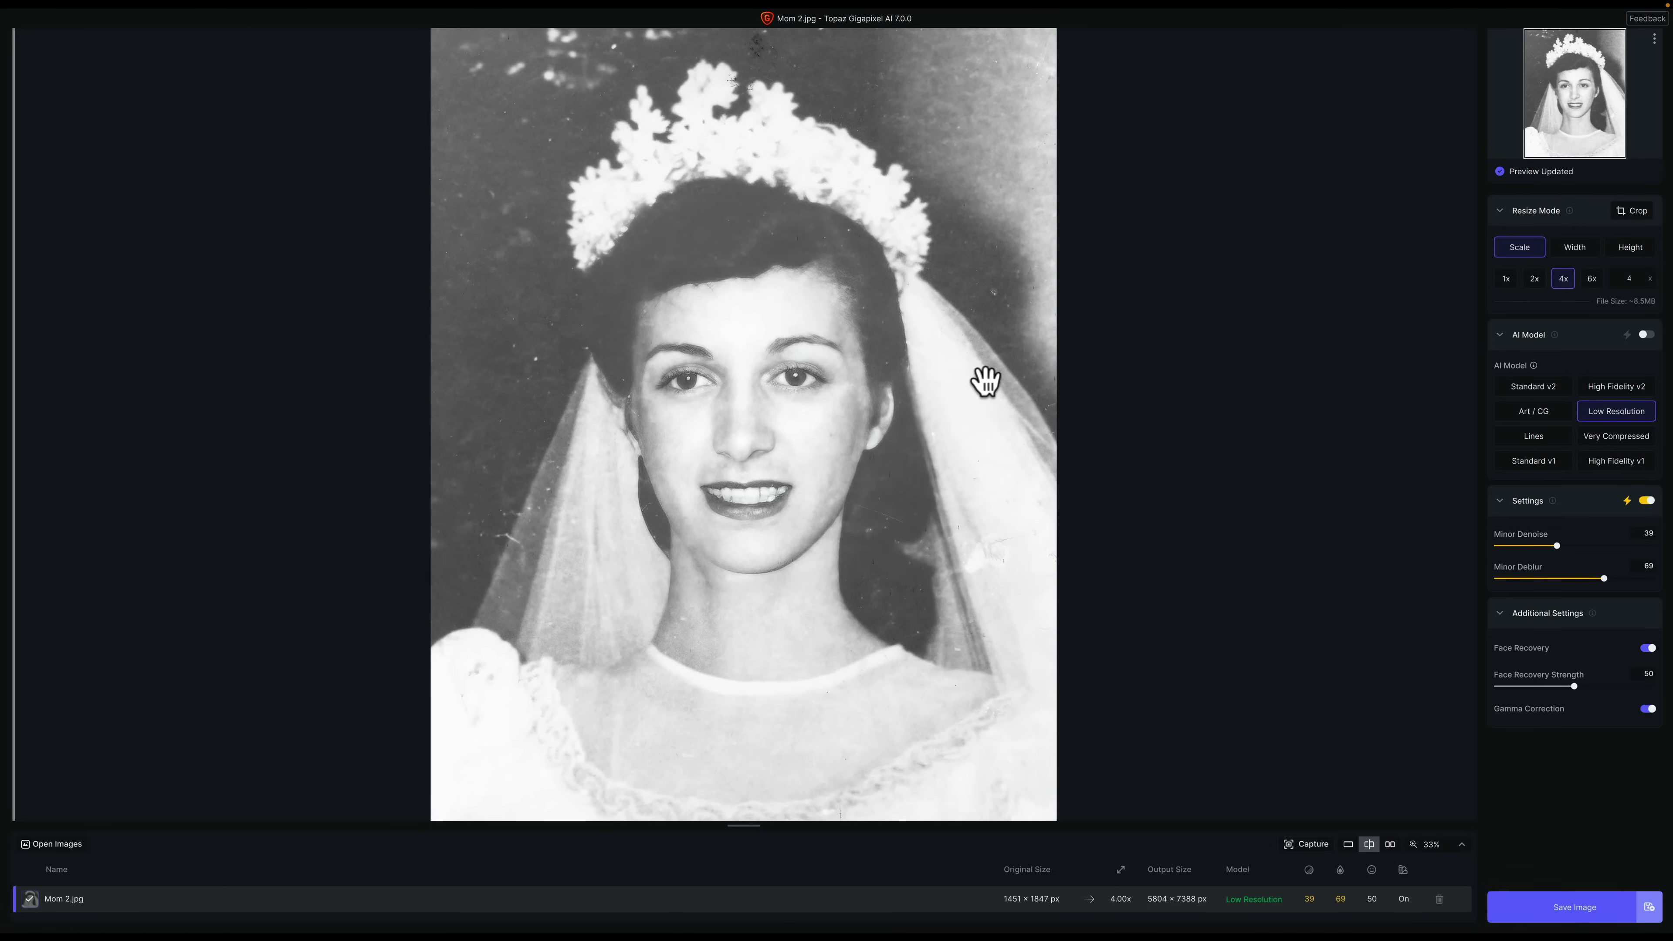
{"action": "left_click", "coordinate": [986, 381]}
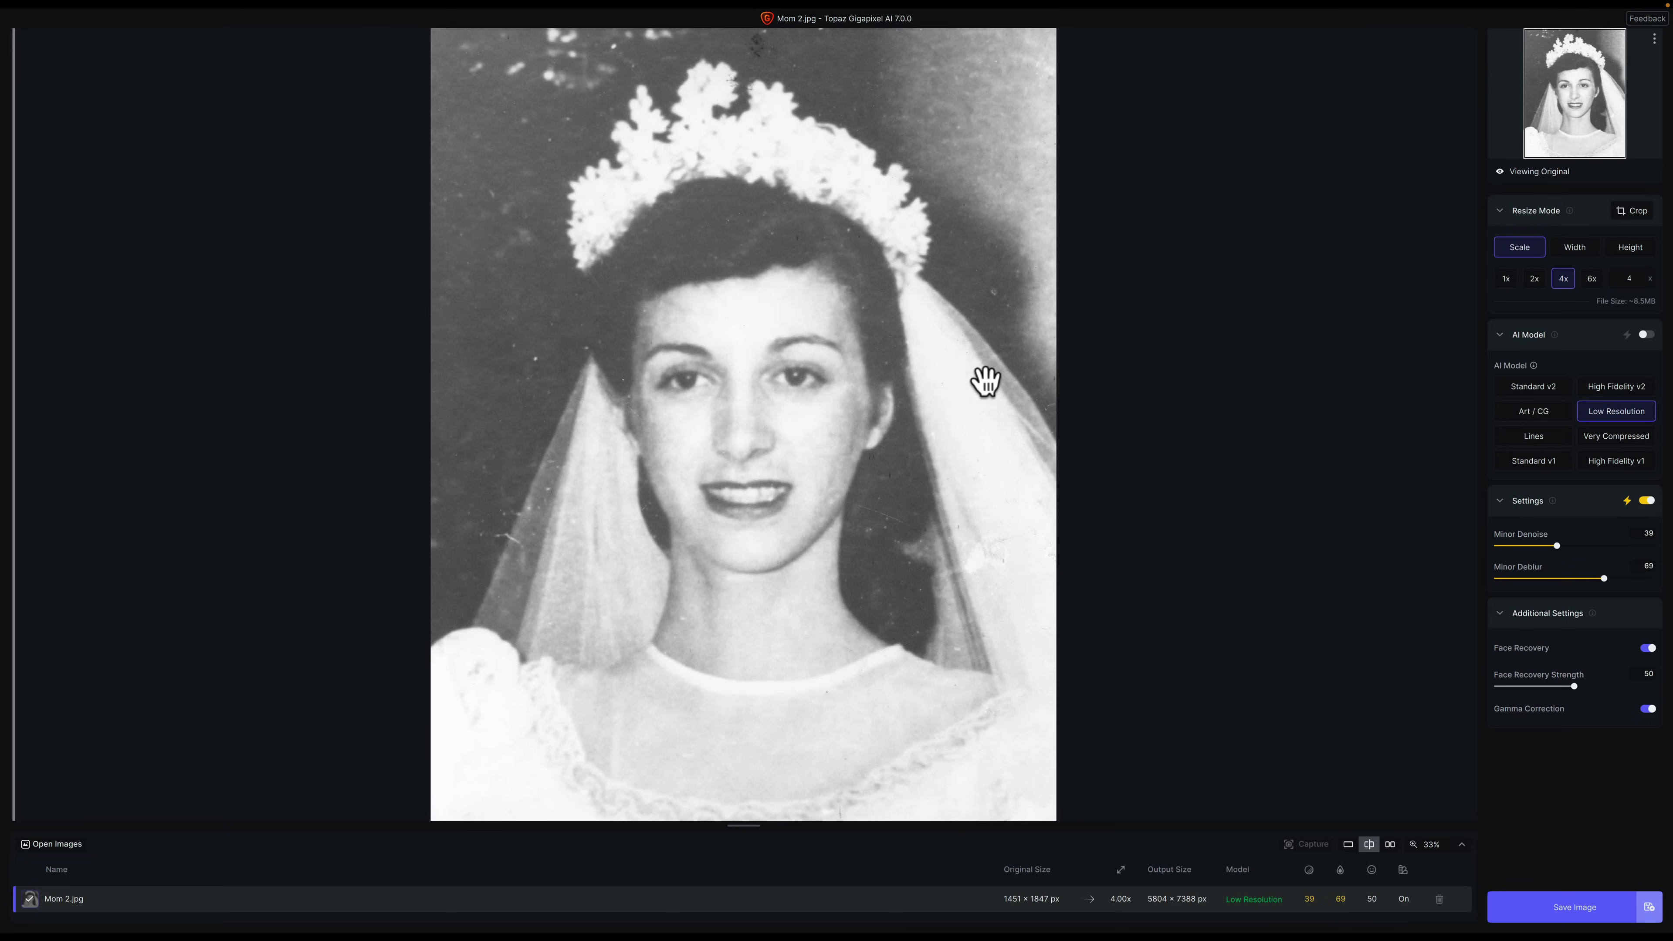
{"action": "left_click", "coordinate": [986, 380]}
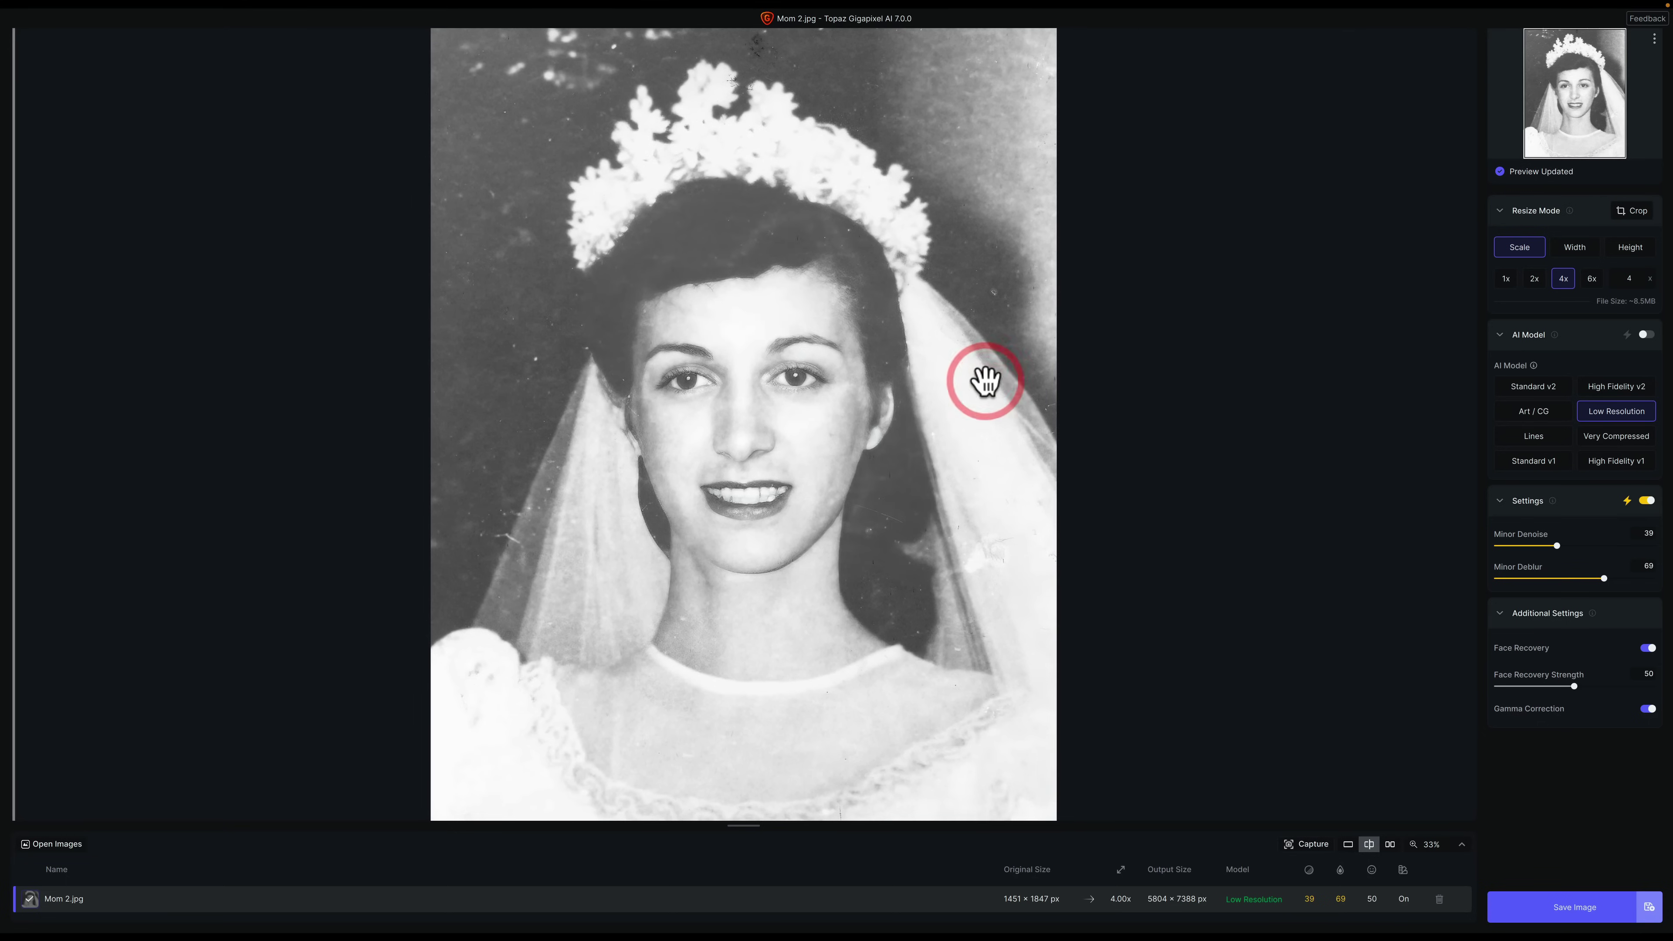
Try the Very Compressed model against the original, then return to Low Resolution and compare again
{"action": "left_click", "coordinate": [1605, 433]}
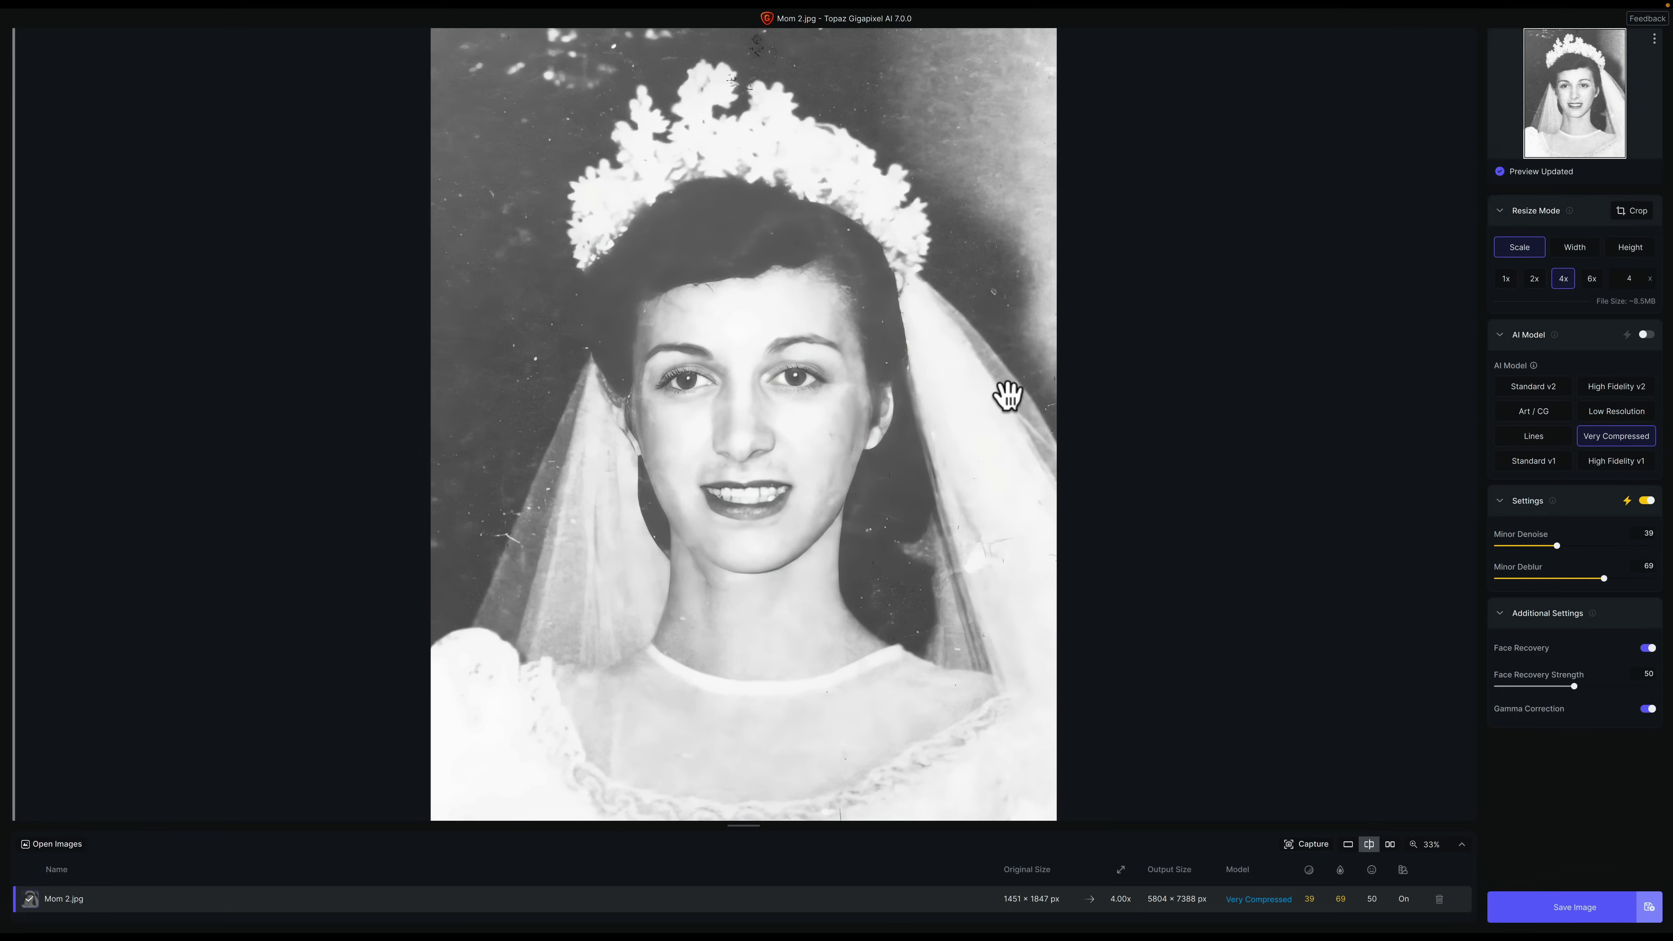
{"action": "left_click", "coordinate": [1009, 396]}
{"action": "left_click", "coordinate": [1009, 396]}
{"action": "left_click", "coordinate": [1607, 410]}
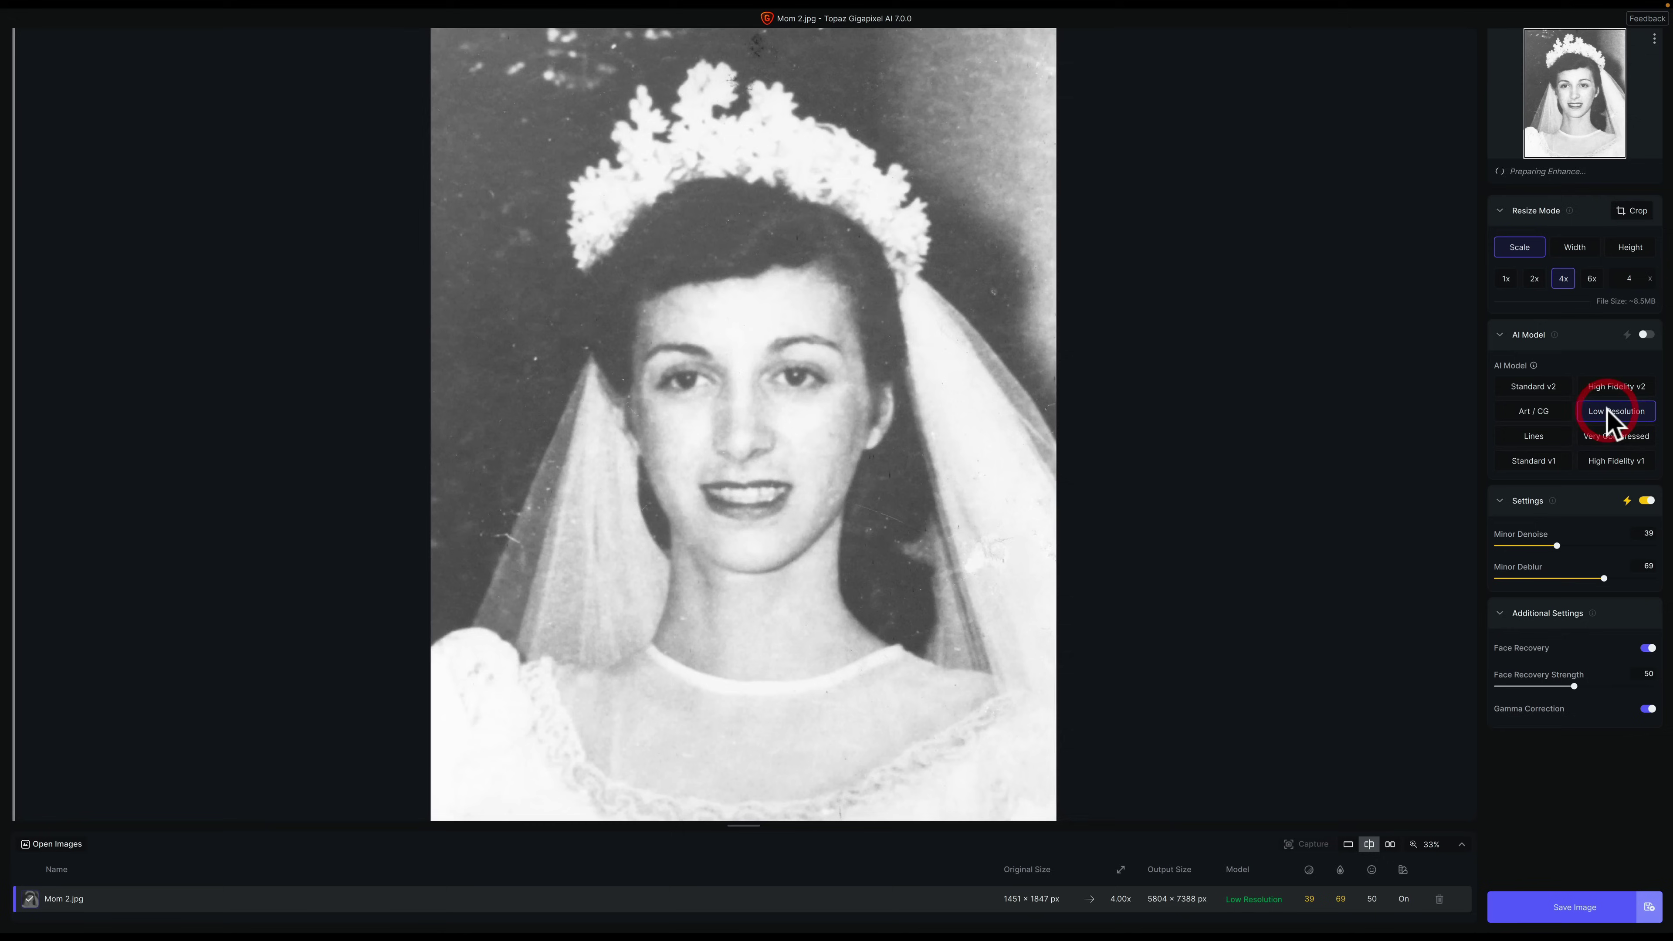
{"action": "left_click", "coordinate": [980, 396]}
{"action": "left_click", "coordinate": [979, 395]}
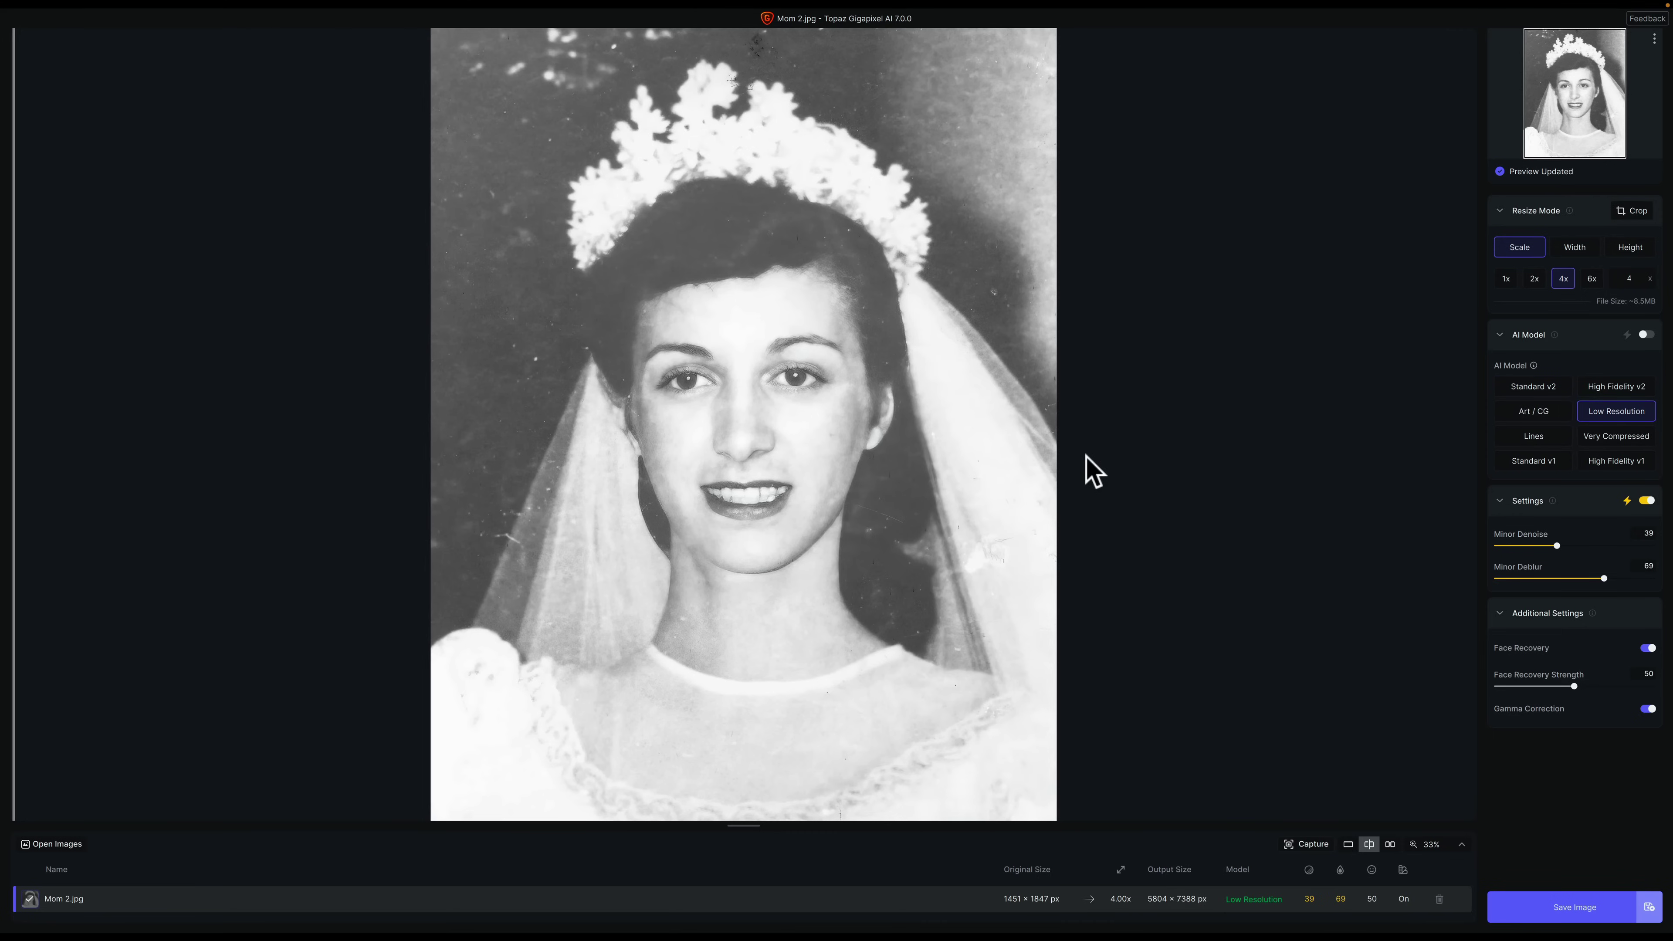
Close the wedding portrait without saving and open LRC-Logo-1.jpg
{"action": "key", "text": "super"}
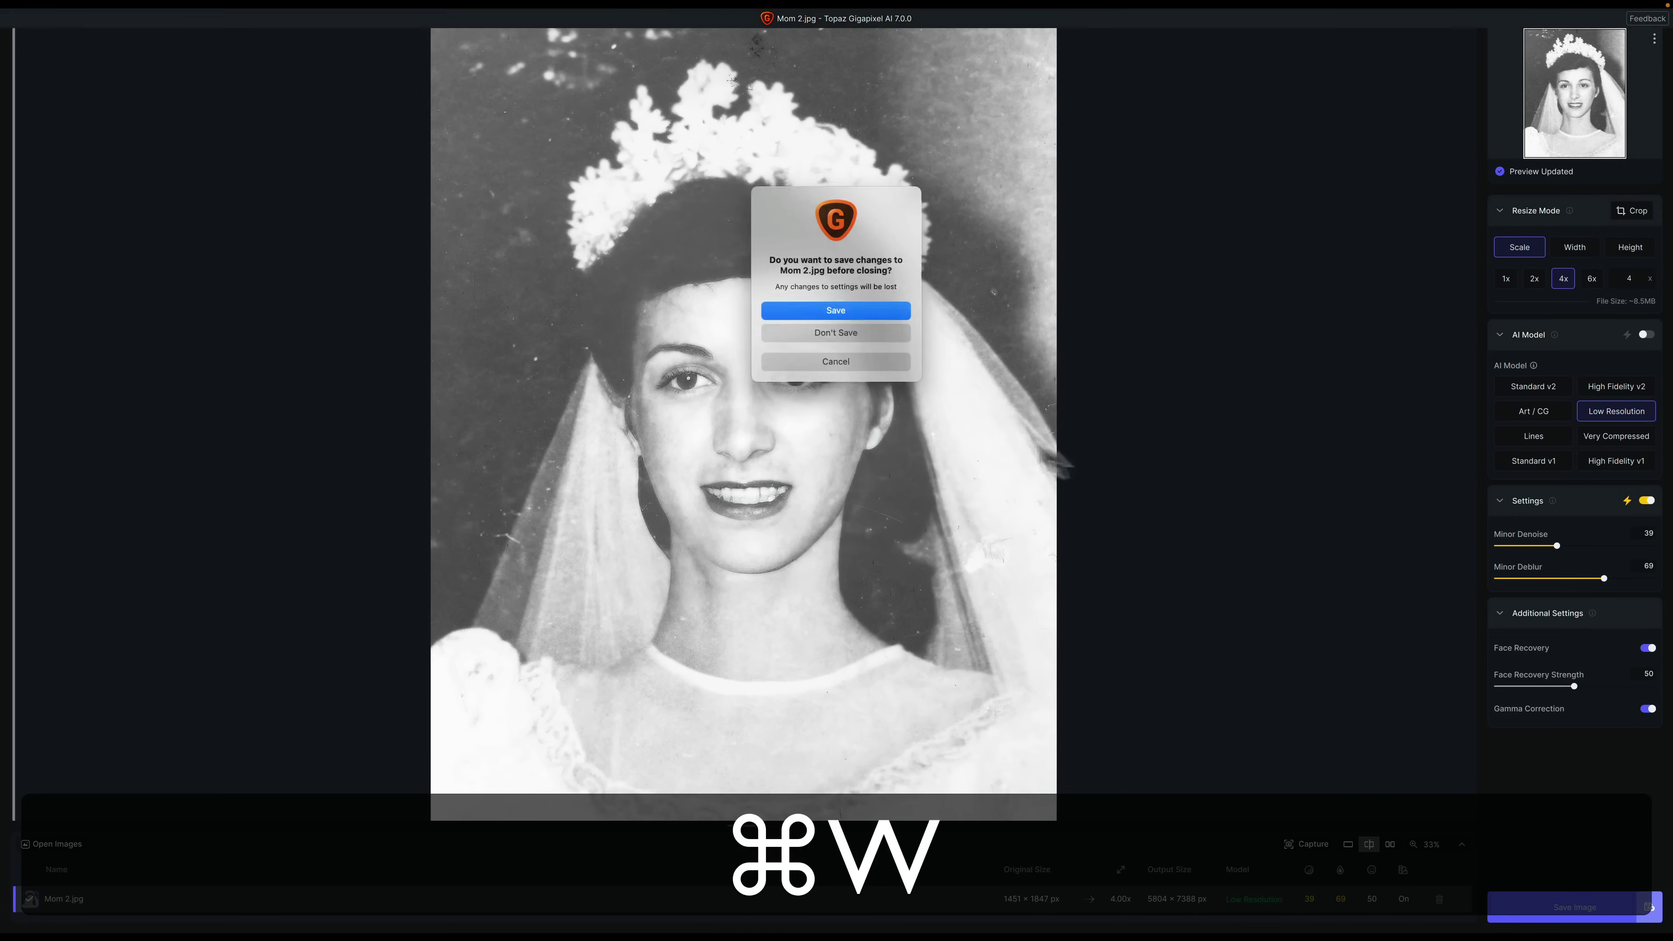
{"action": "left_click", "coordinate": [819, 336]}
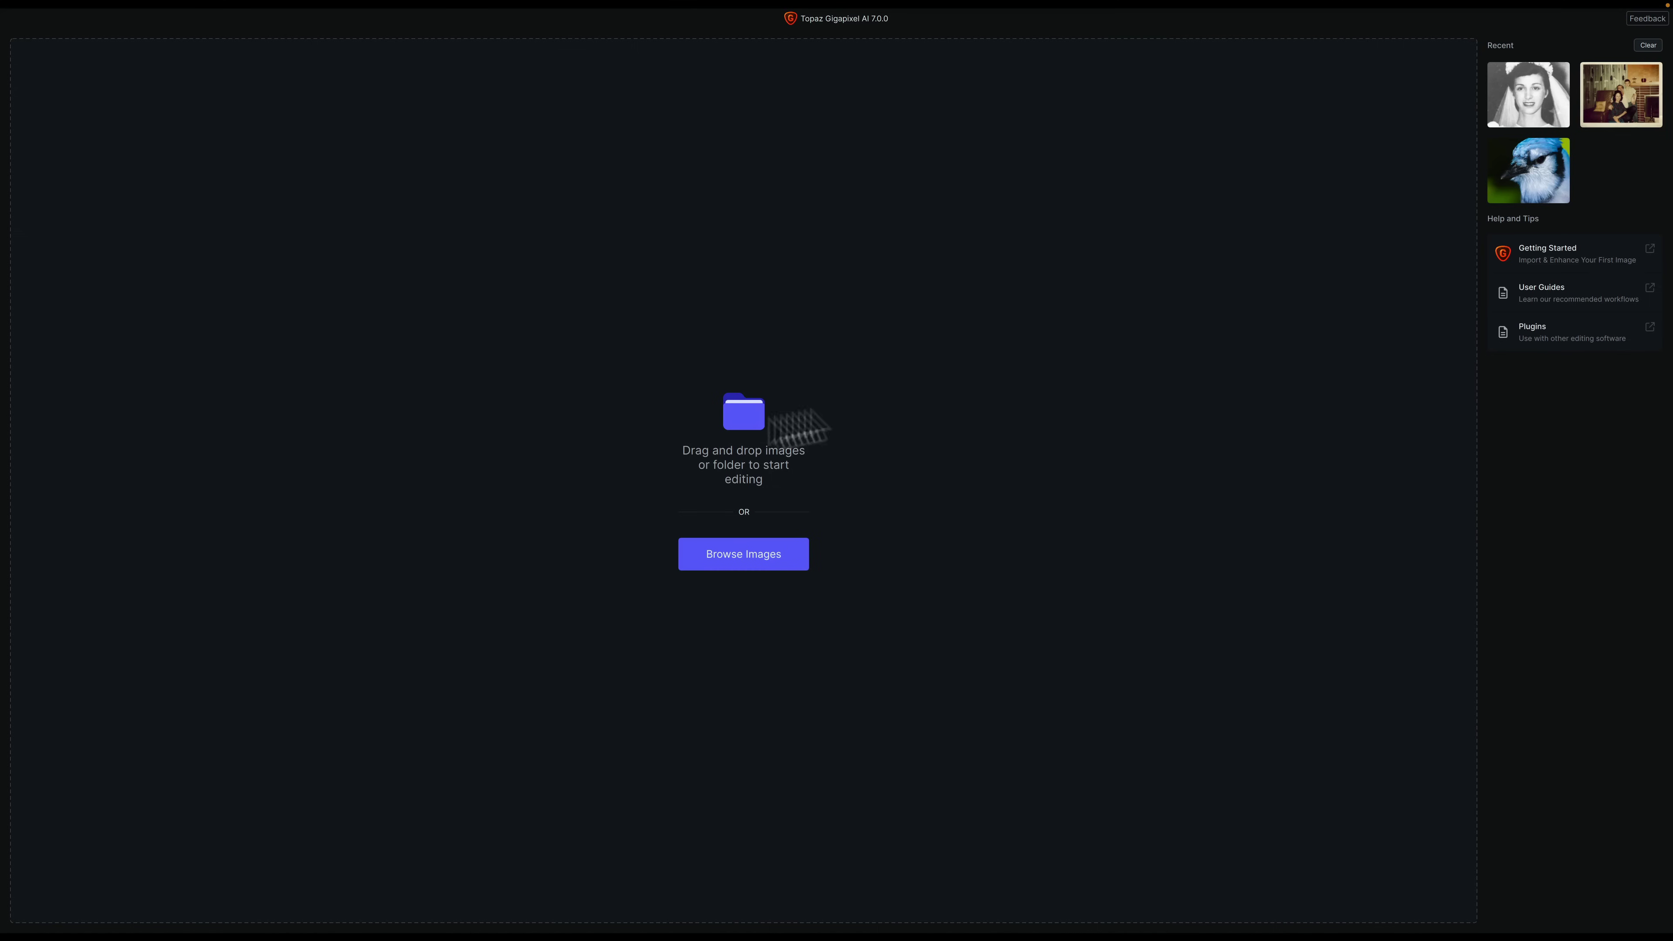
{"action": "left_click", "coordinate": [747, 553]}
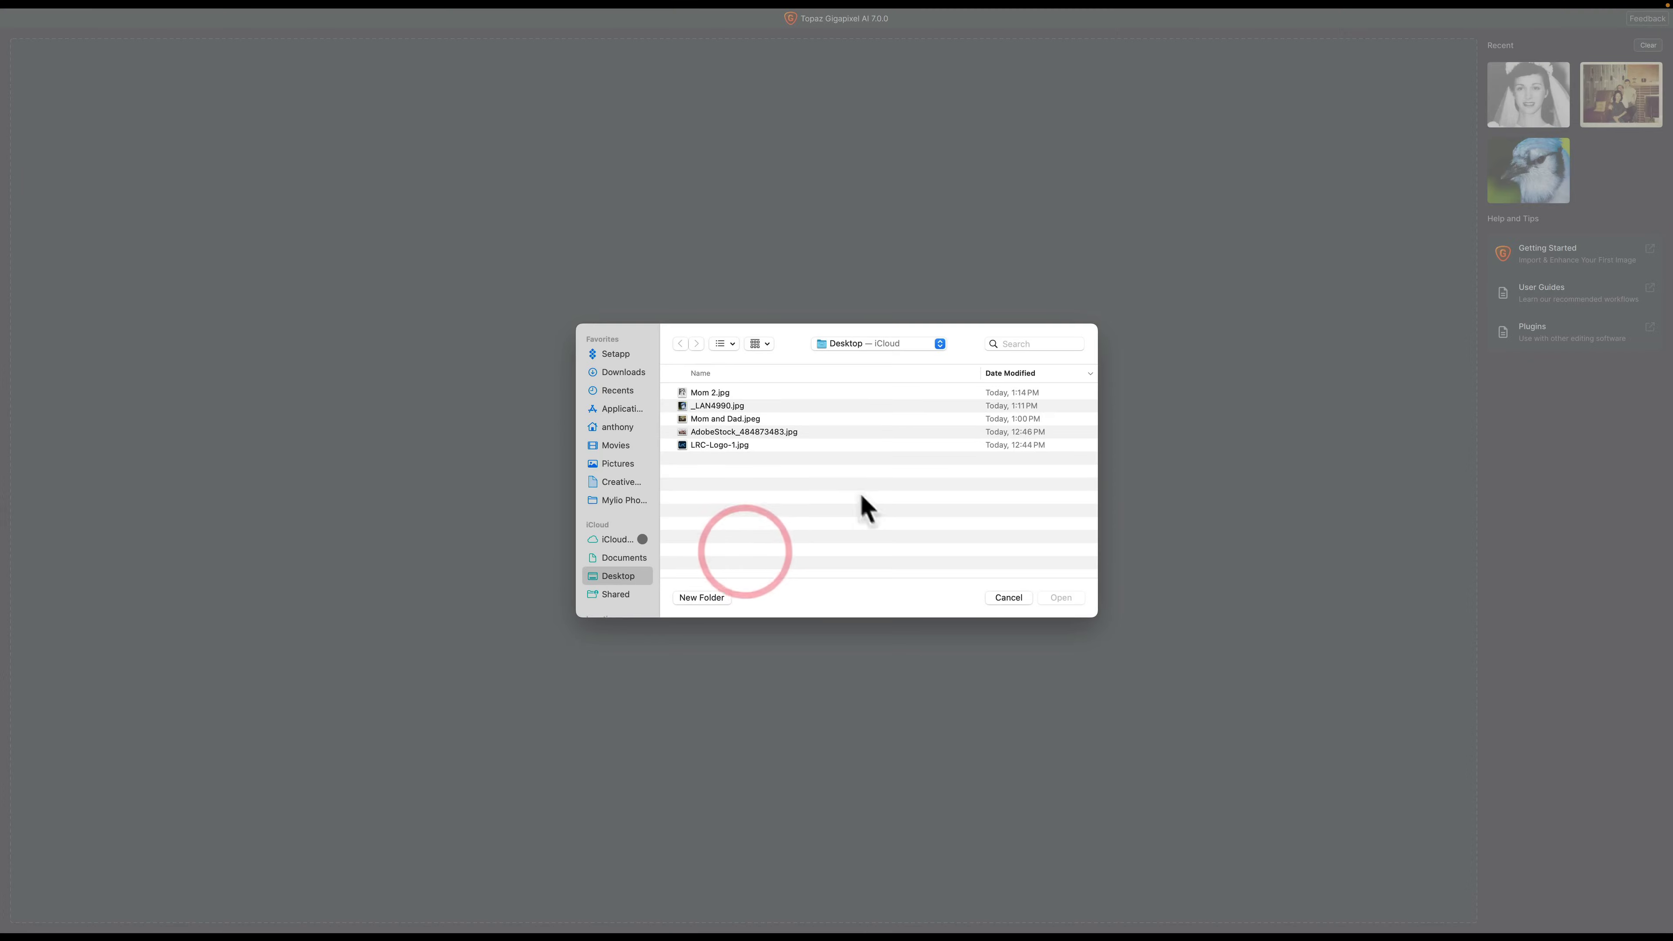
{"action": "left_click", "coordinate": [711, 445]}
{"action": "left_click", "coordinate": [1061, 596]}
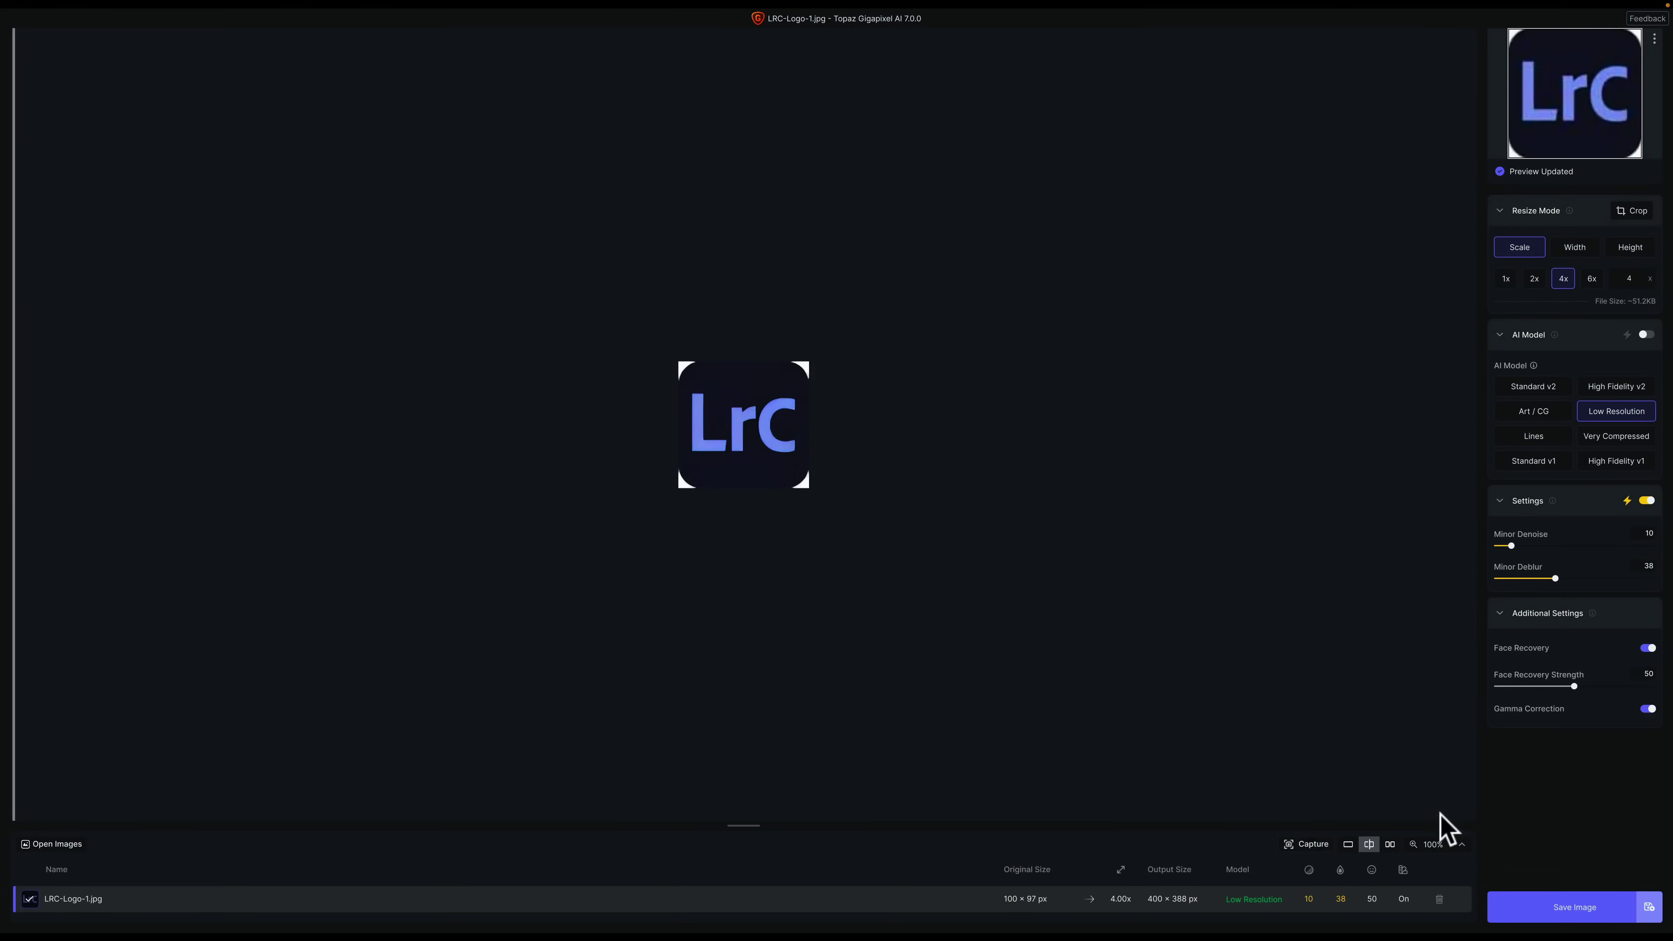
{"action": "left_click", "coordinate": [1461, 844]}
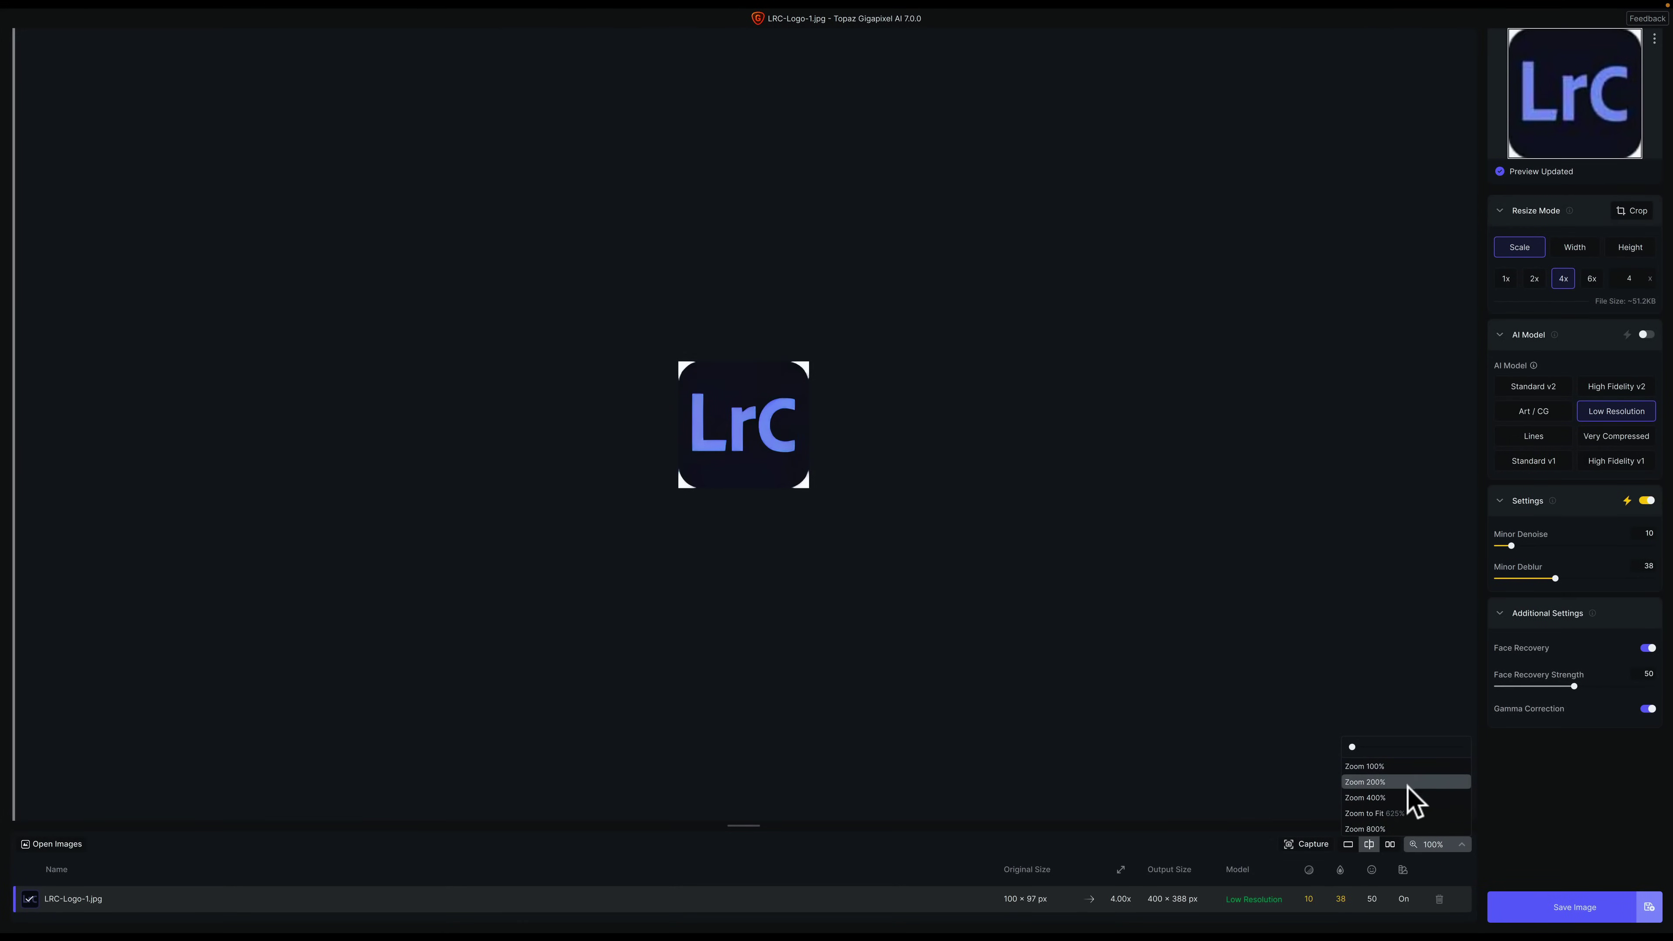
Zoom the logo preview to 400%, then switch it to Zoom to Fit
{"action": "left_click", "coordinate": [1409, 798]}
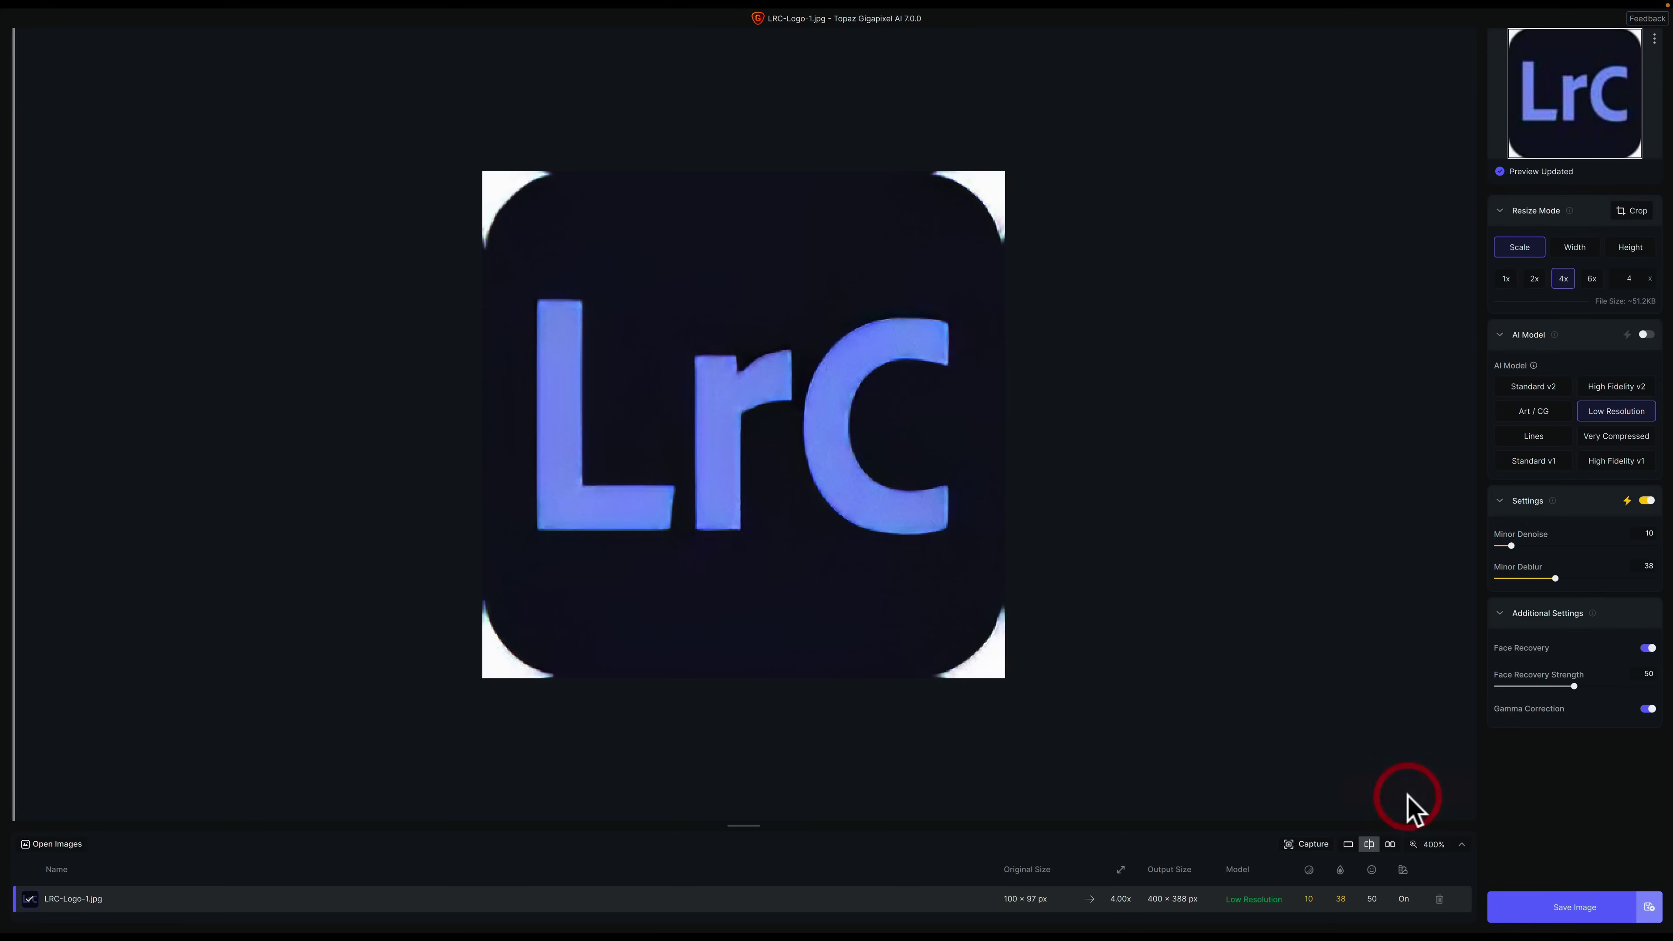
{"action": "left_click", "coordinate": [1462, 844]}
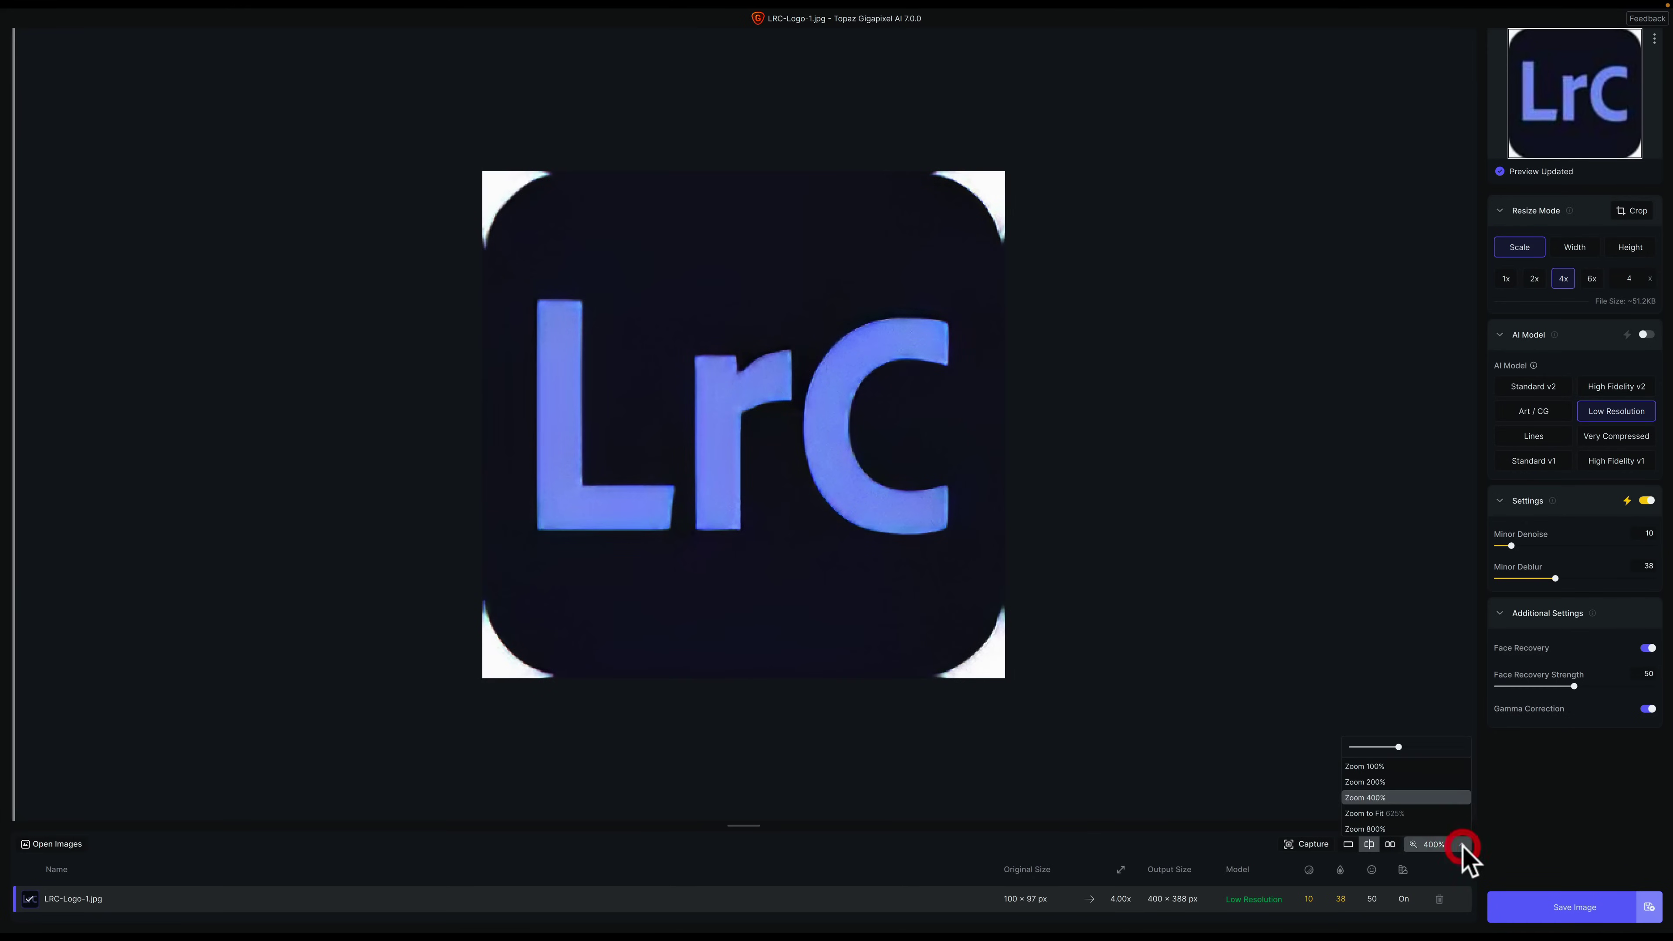
{"action": "left_click", "coordinate": [1409, 815]}
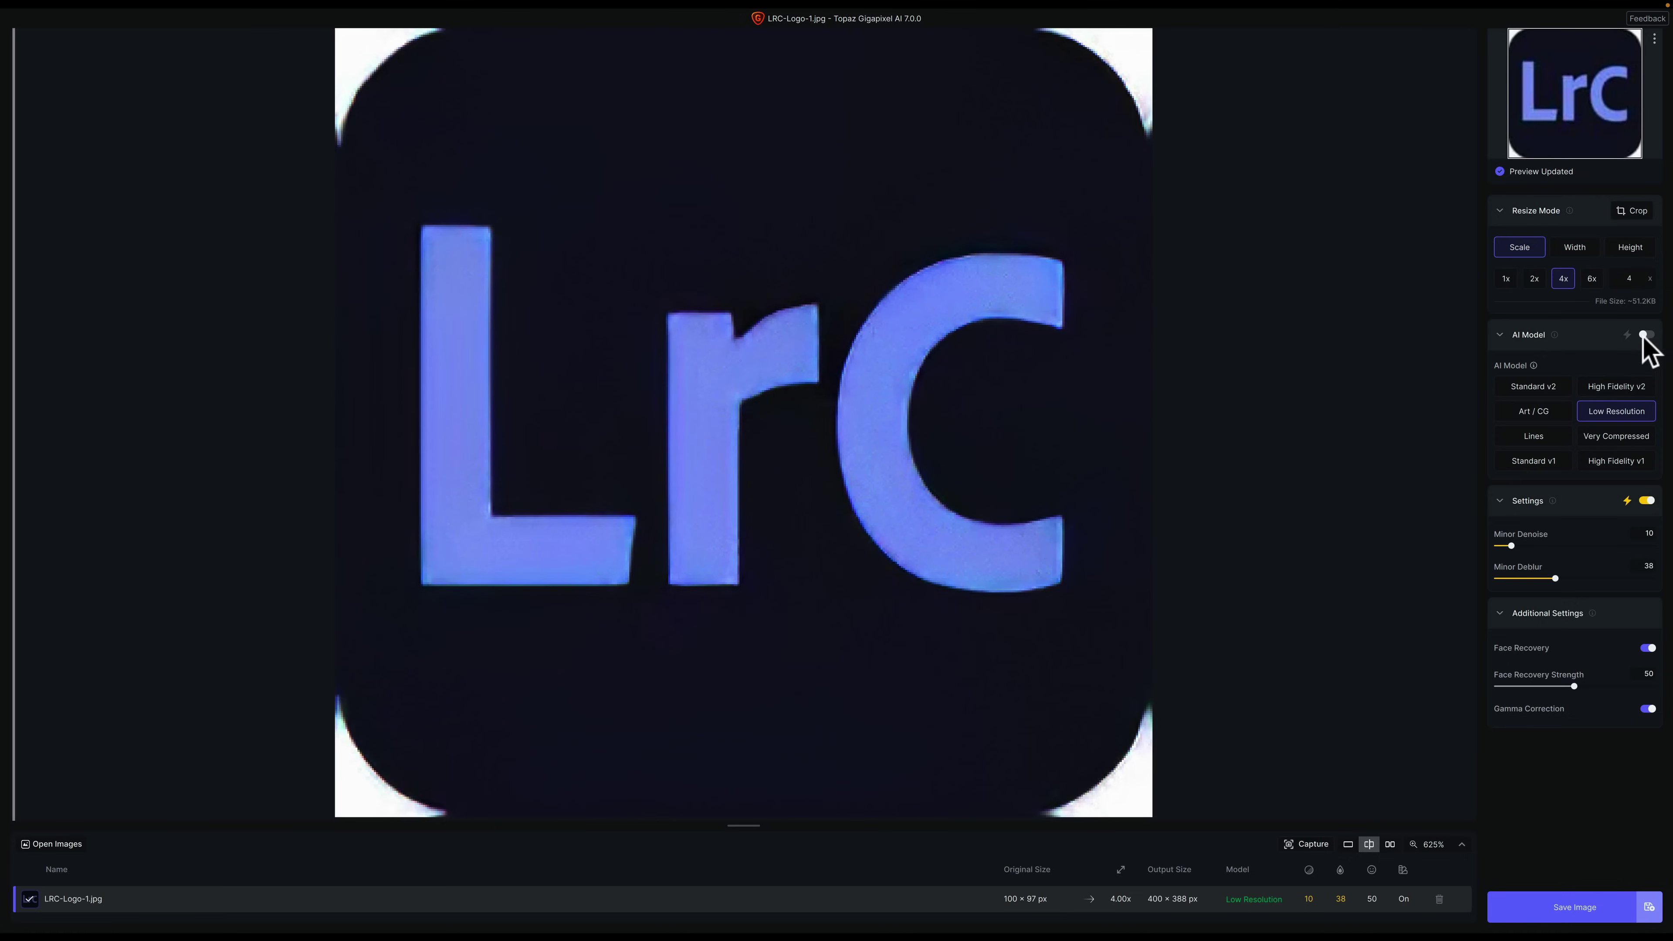
Enable AI model enhancement for the logo and compare the Very Compressed model with the original
{"action": "left_click", "coordinate": [1645, 335]}
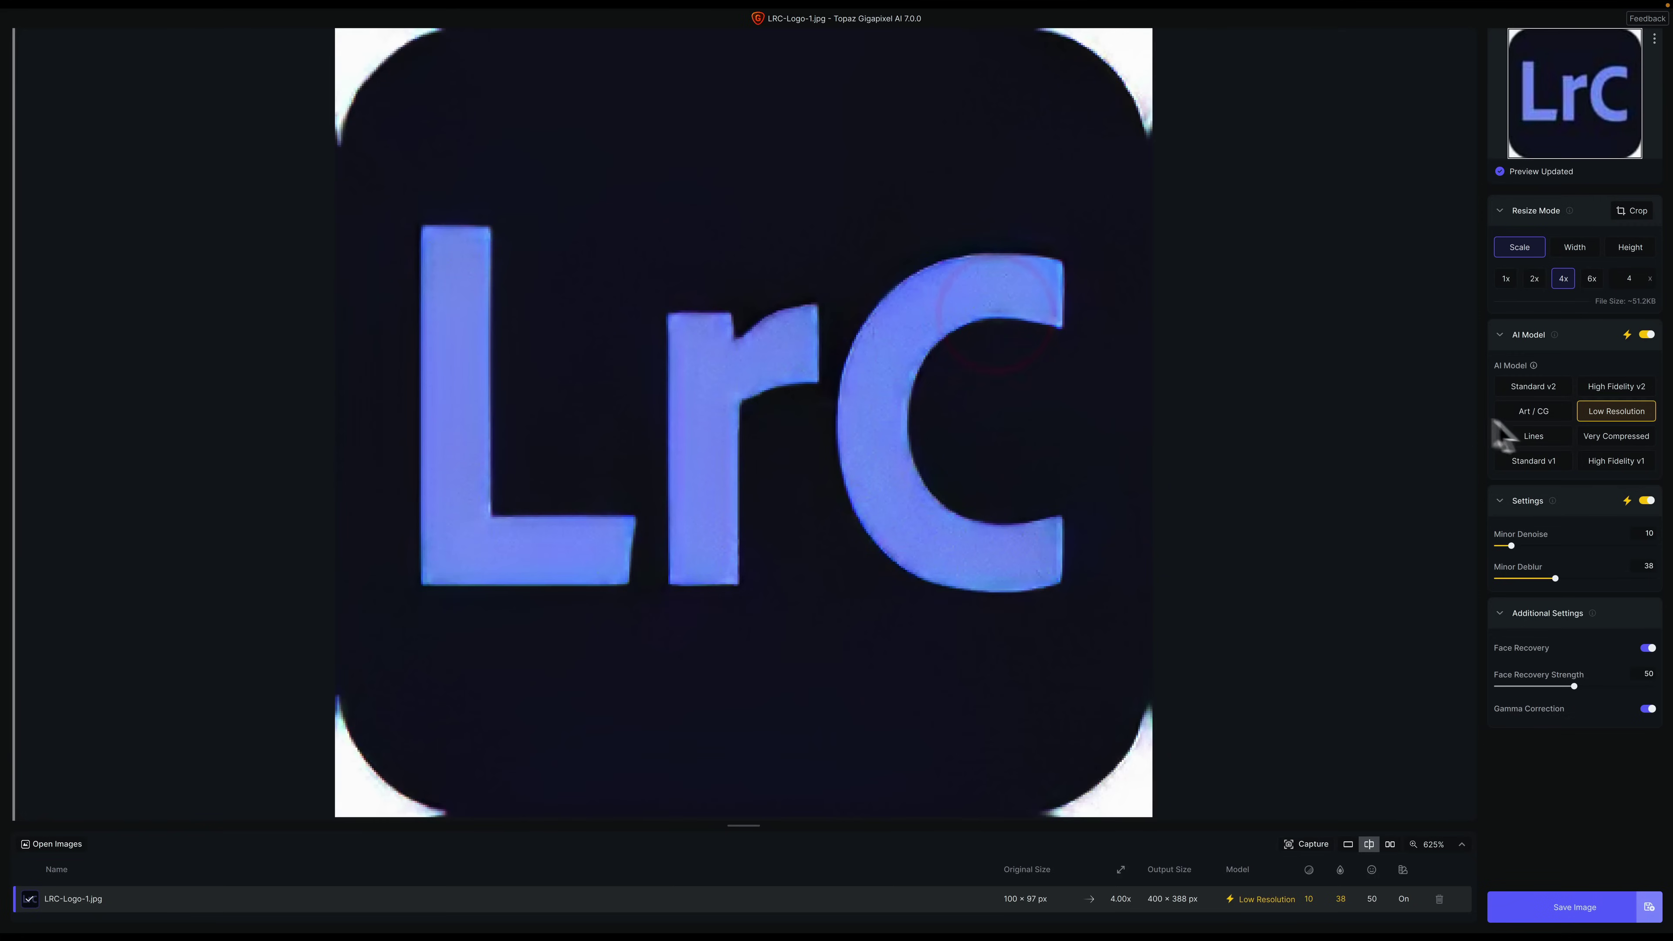
{"action": "left_click", "coordinate": [1594, 439]}
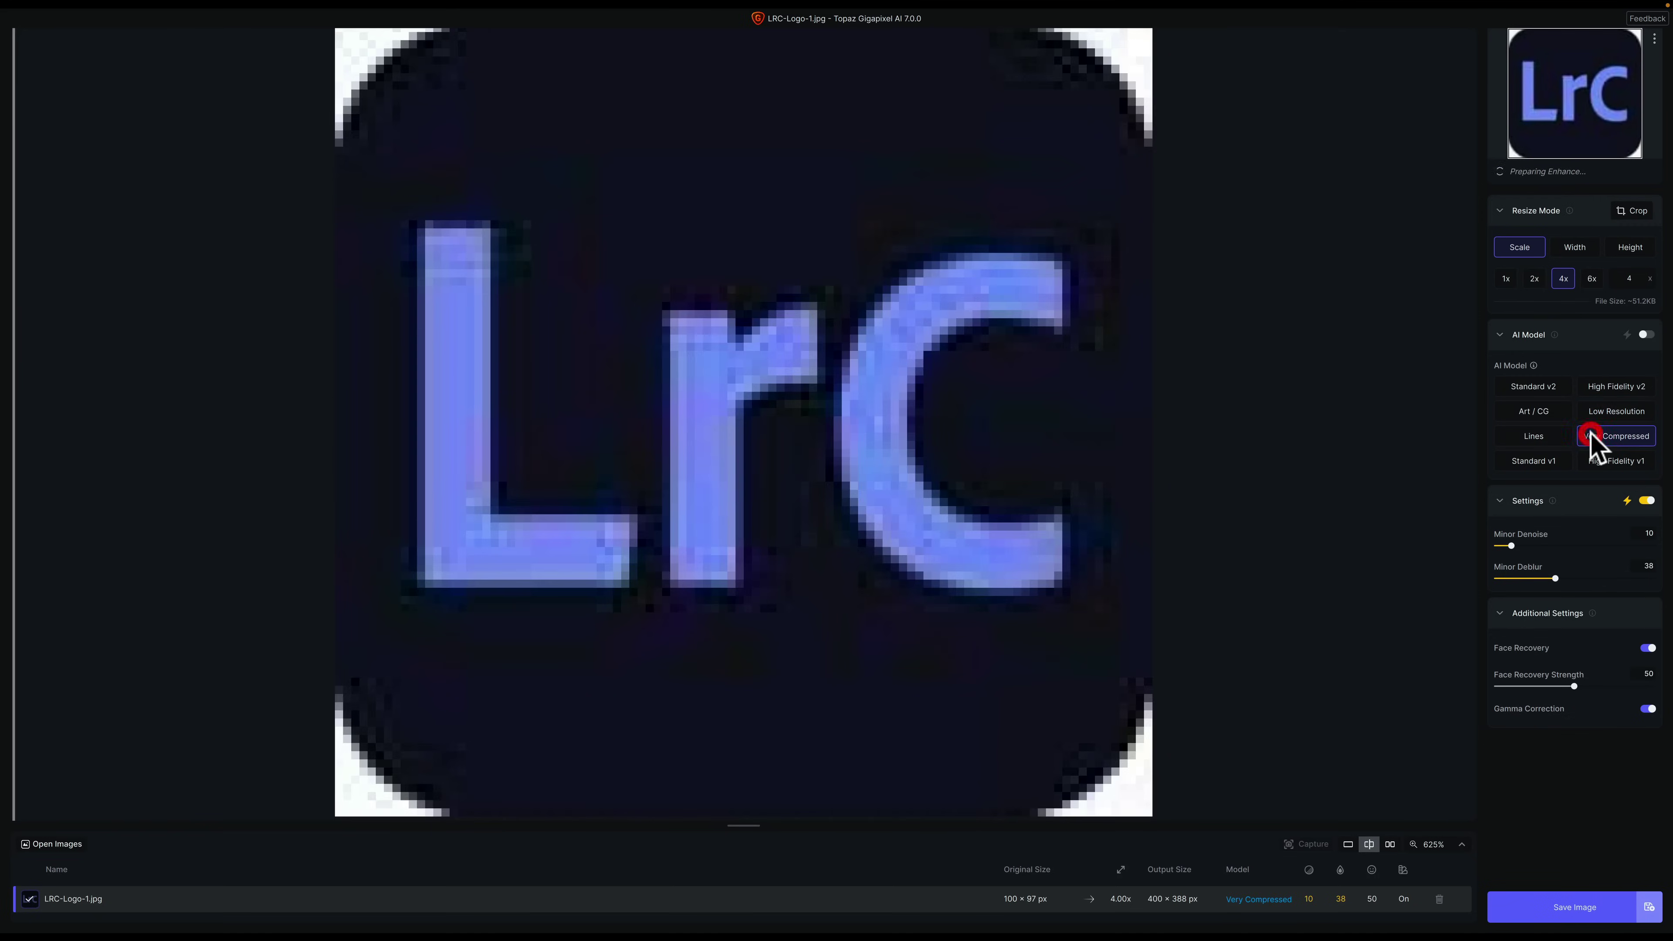
{"action": "left_click", "coordinate": [1057, 391]}
{"action": "left_click", "coordinate": [1057, 391]}
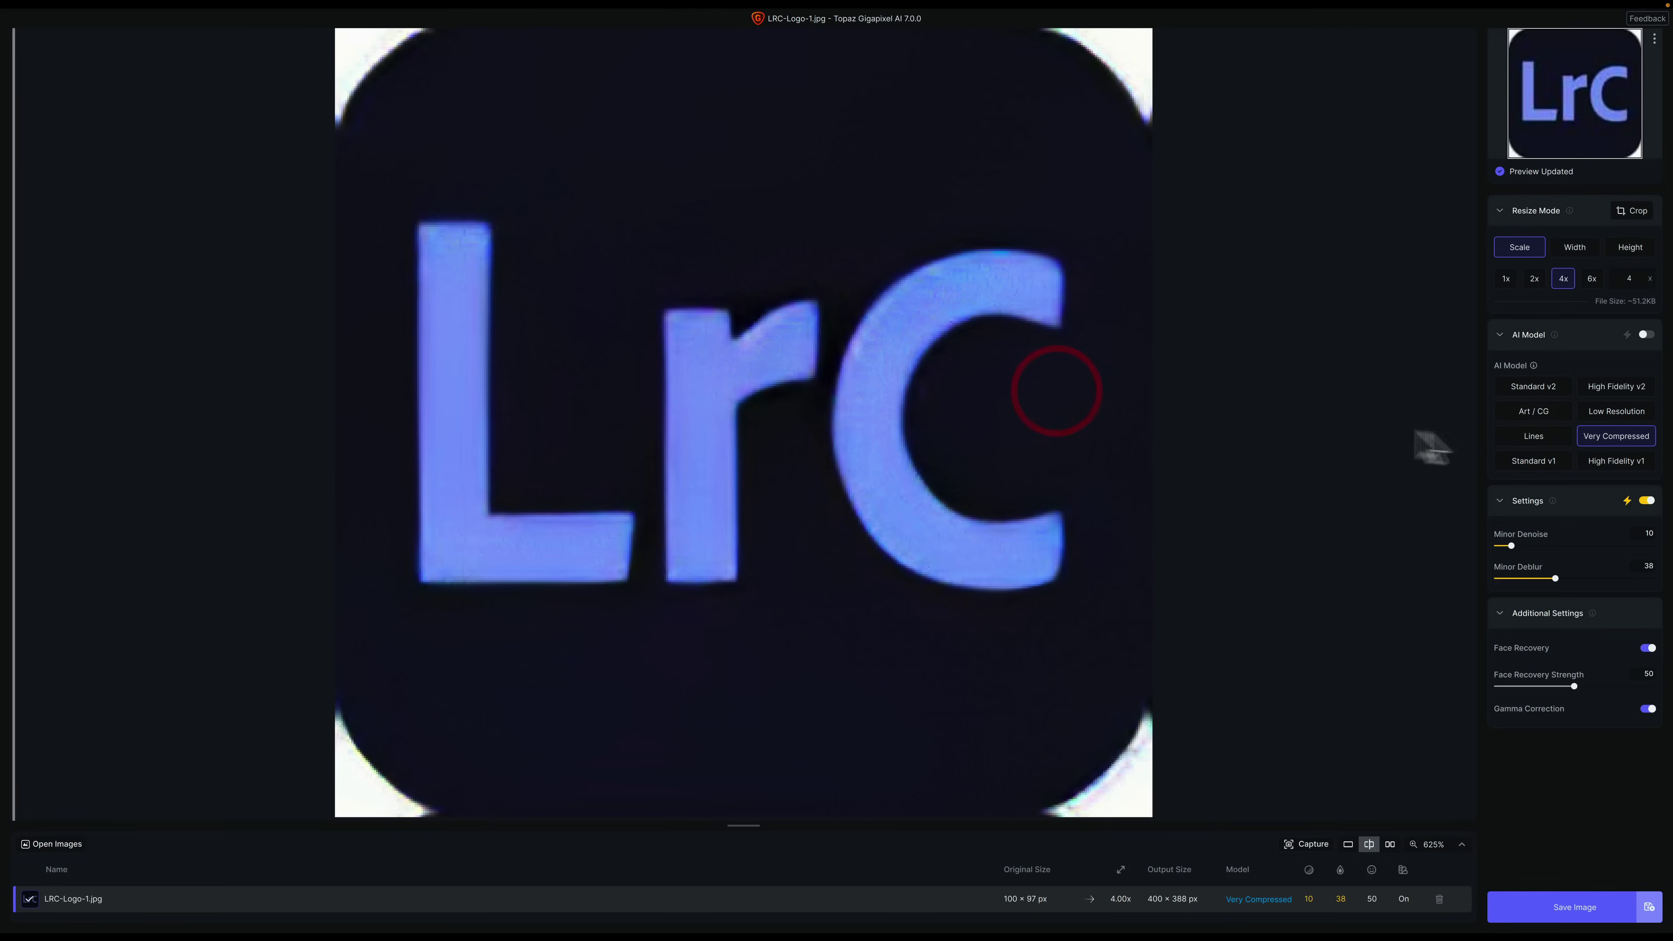
Compare the Art / CG and Lines models on the logo, settling on Art / CG
{"action": "left_click", "coordinate": [1525, 417]}
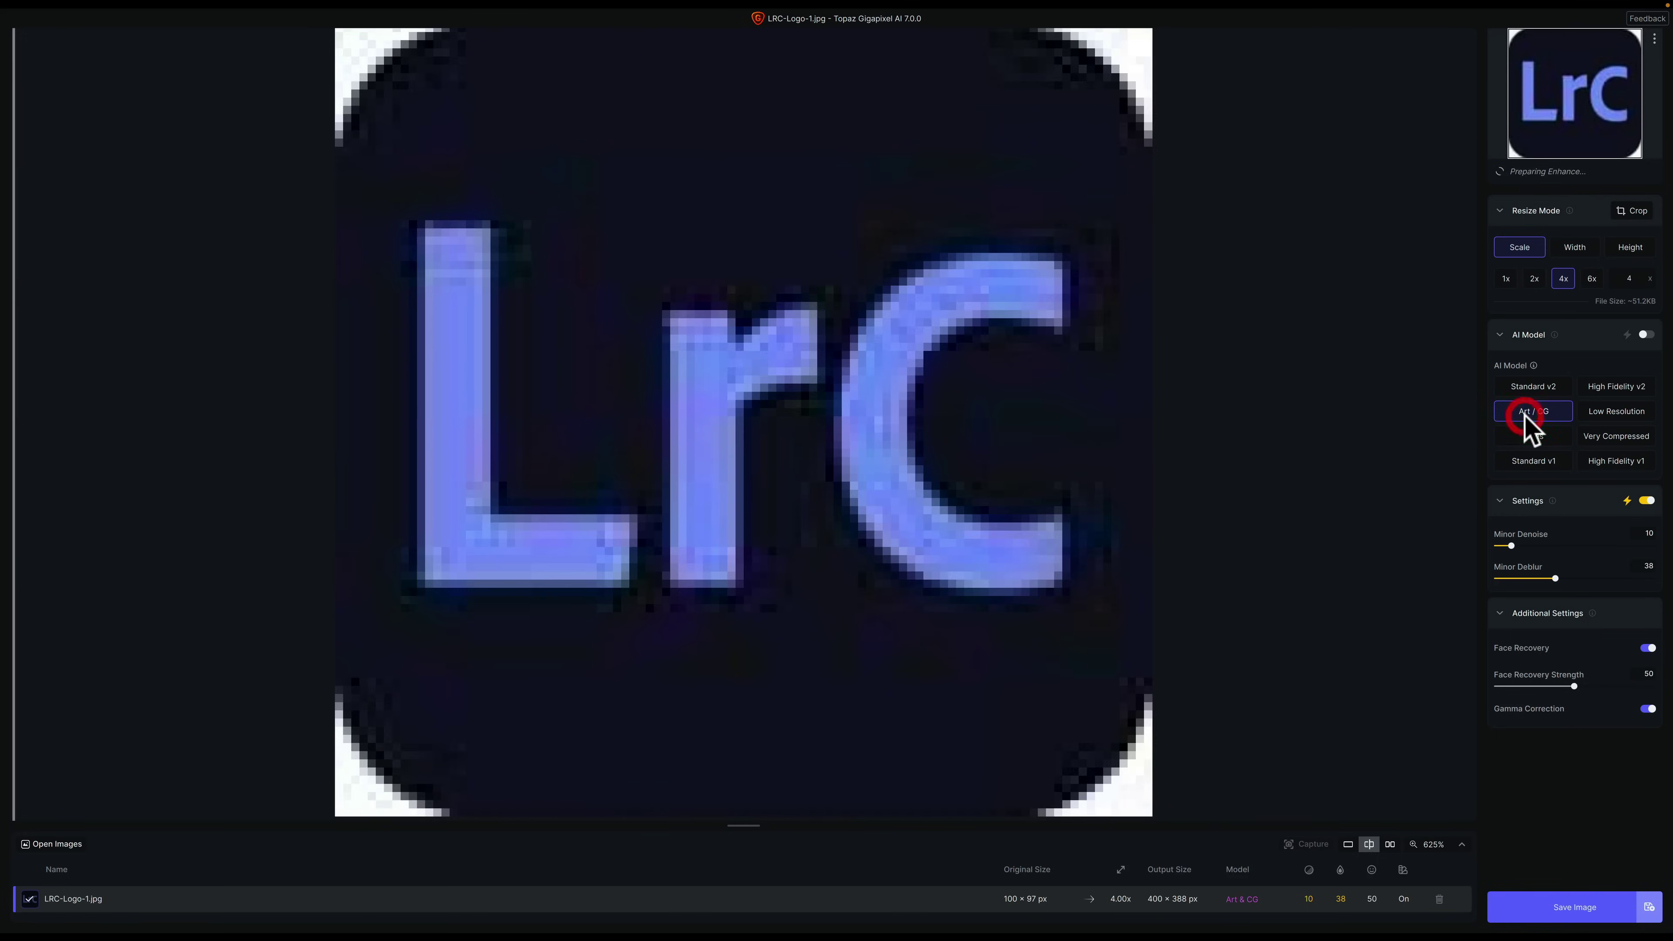
{"action": "left_click", "coordinate": [1071, 369]}
{"action": "left_click", "coordinate": [1071, 369]}
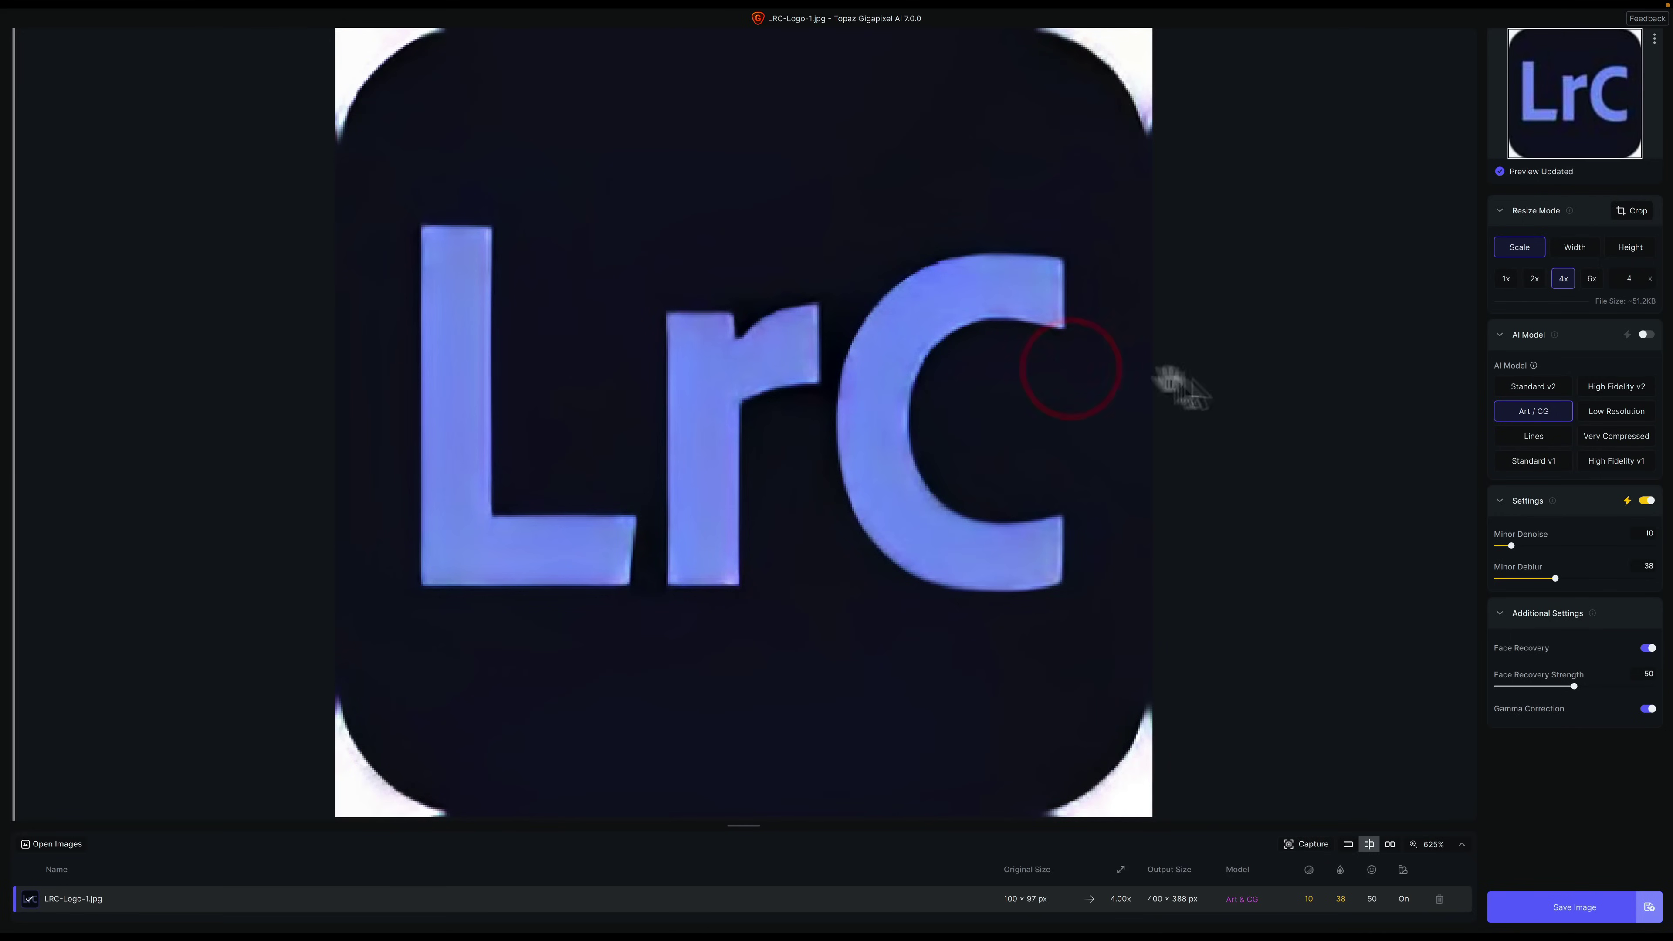
{"action": "left_click", "coordinate": [1536, 438]}
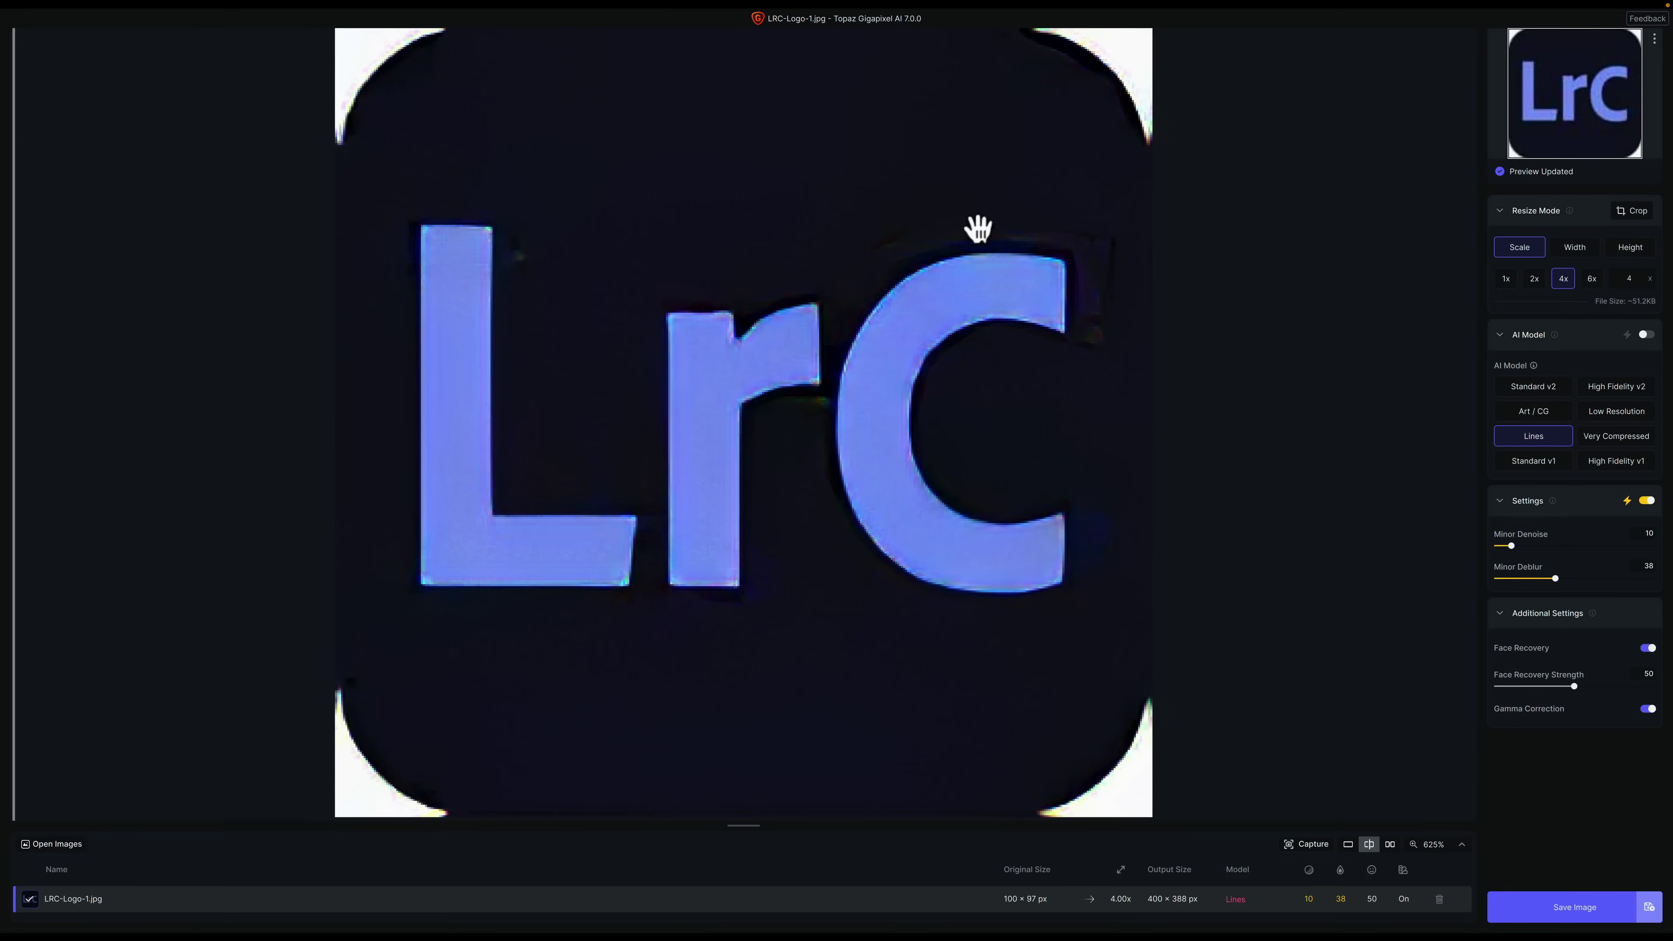
{"action": "left_click", "coordinate": [1527, 411]}
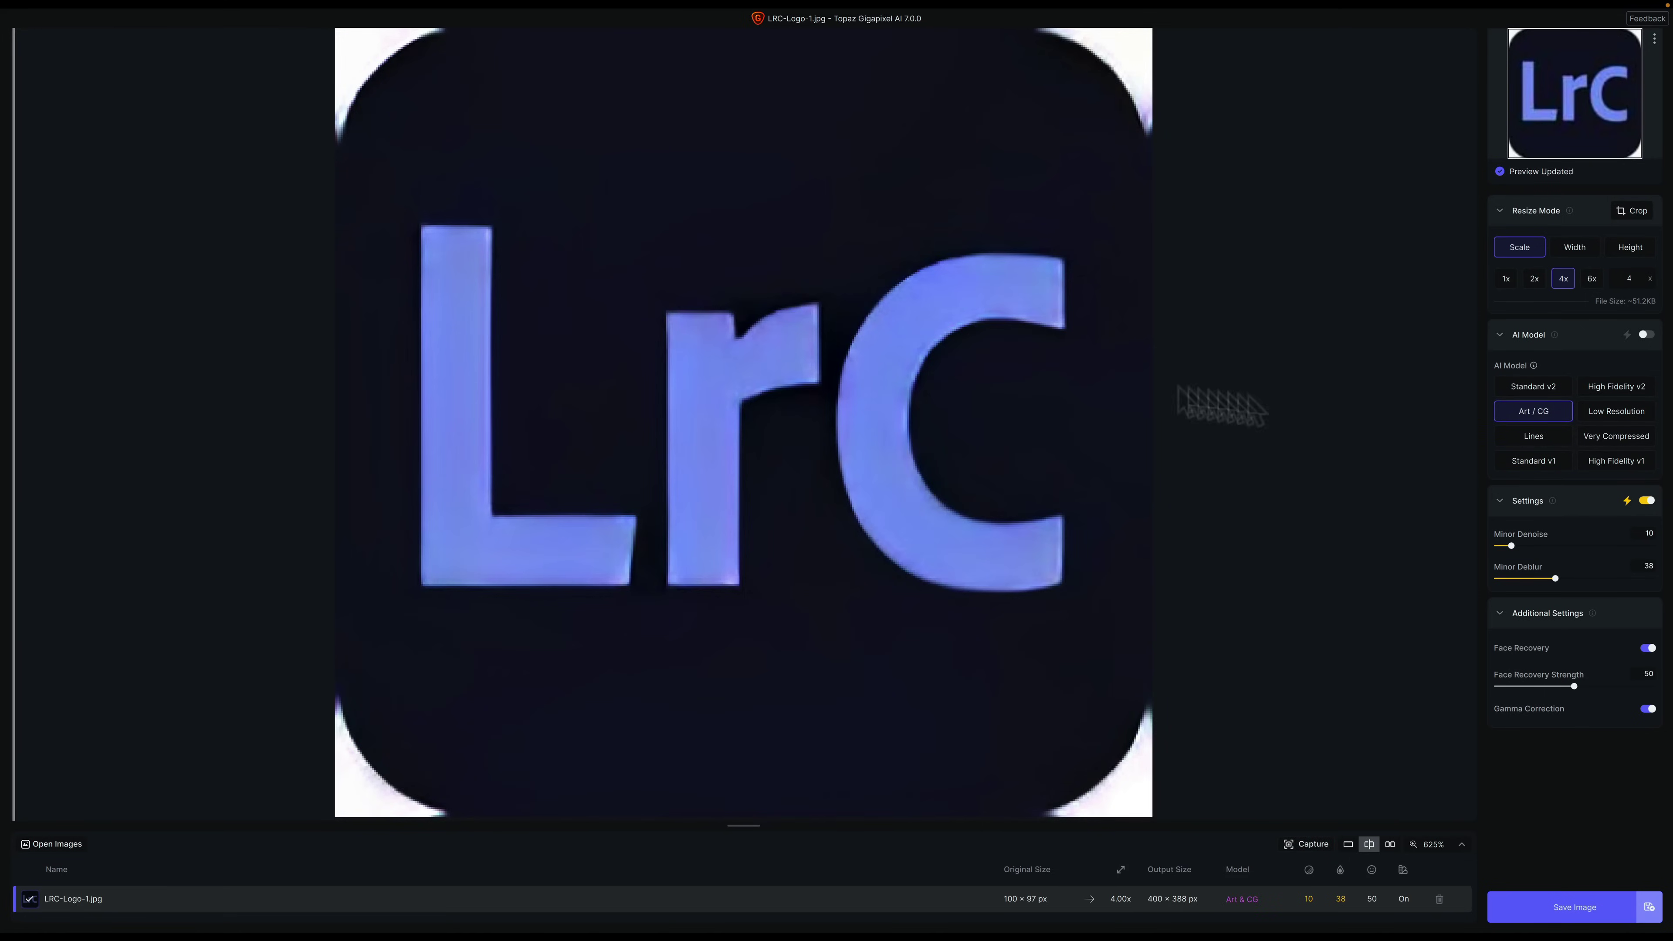
{"action": "left_click", "coordinate": [1072, 377]}
{"action": "left_click", "coordinate": [1073, 376]}
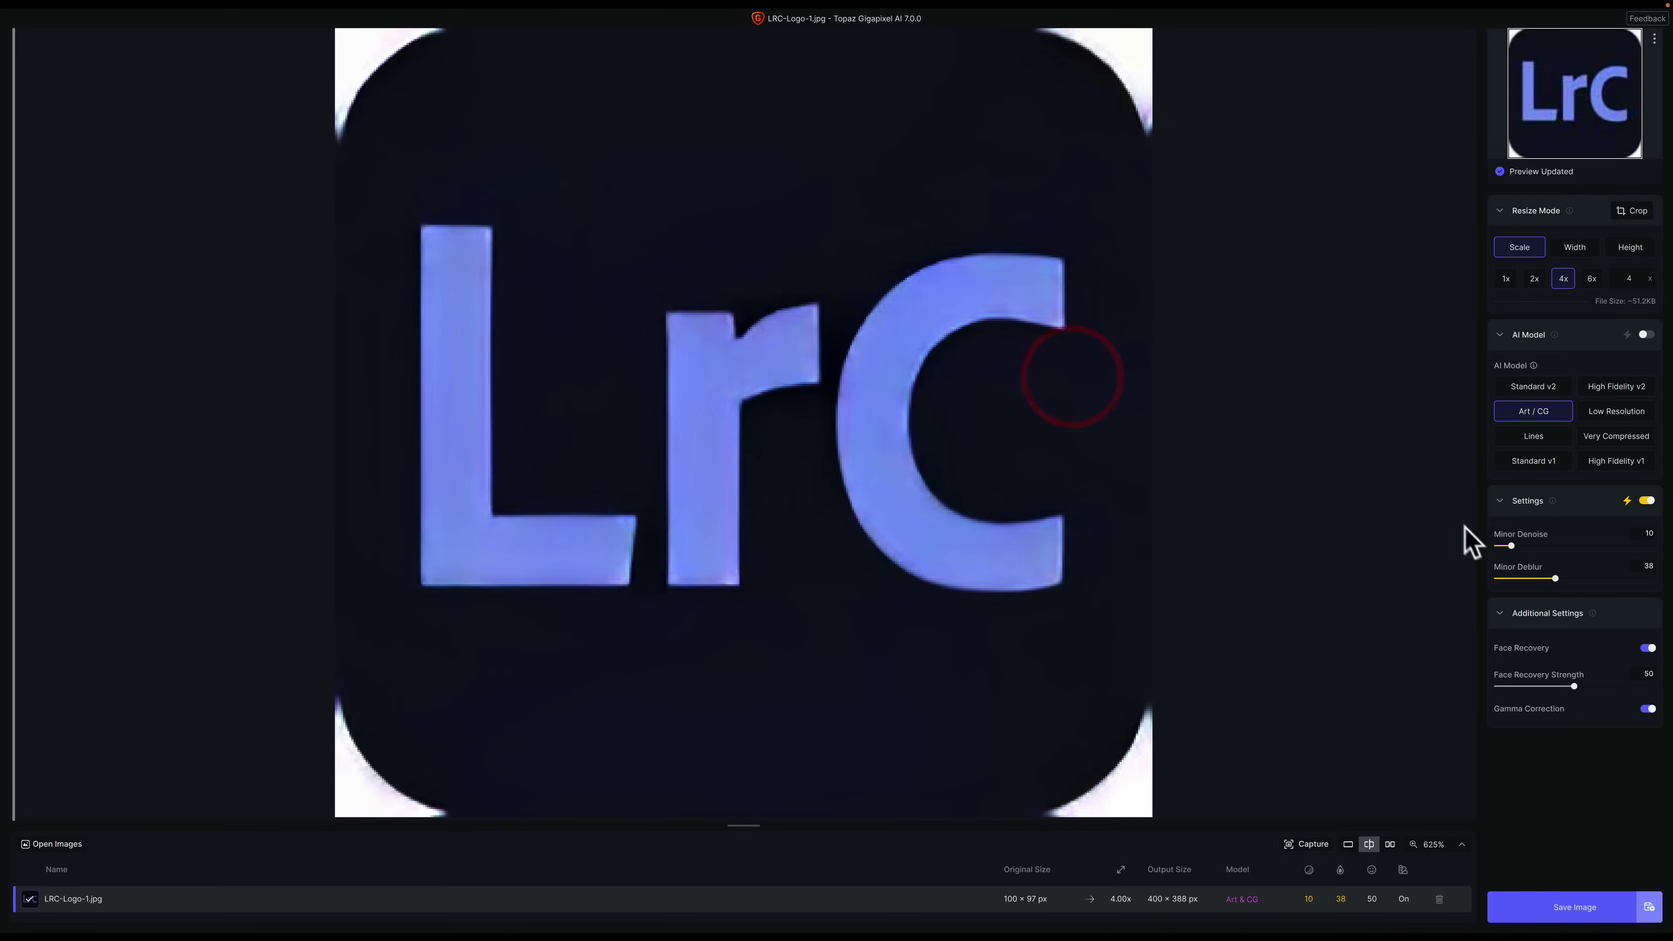
{"action": "left_click_drag", "start_coordinate": [1553, 578], "coordinate": [1633, 579]}
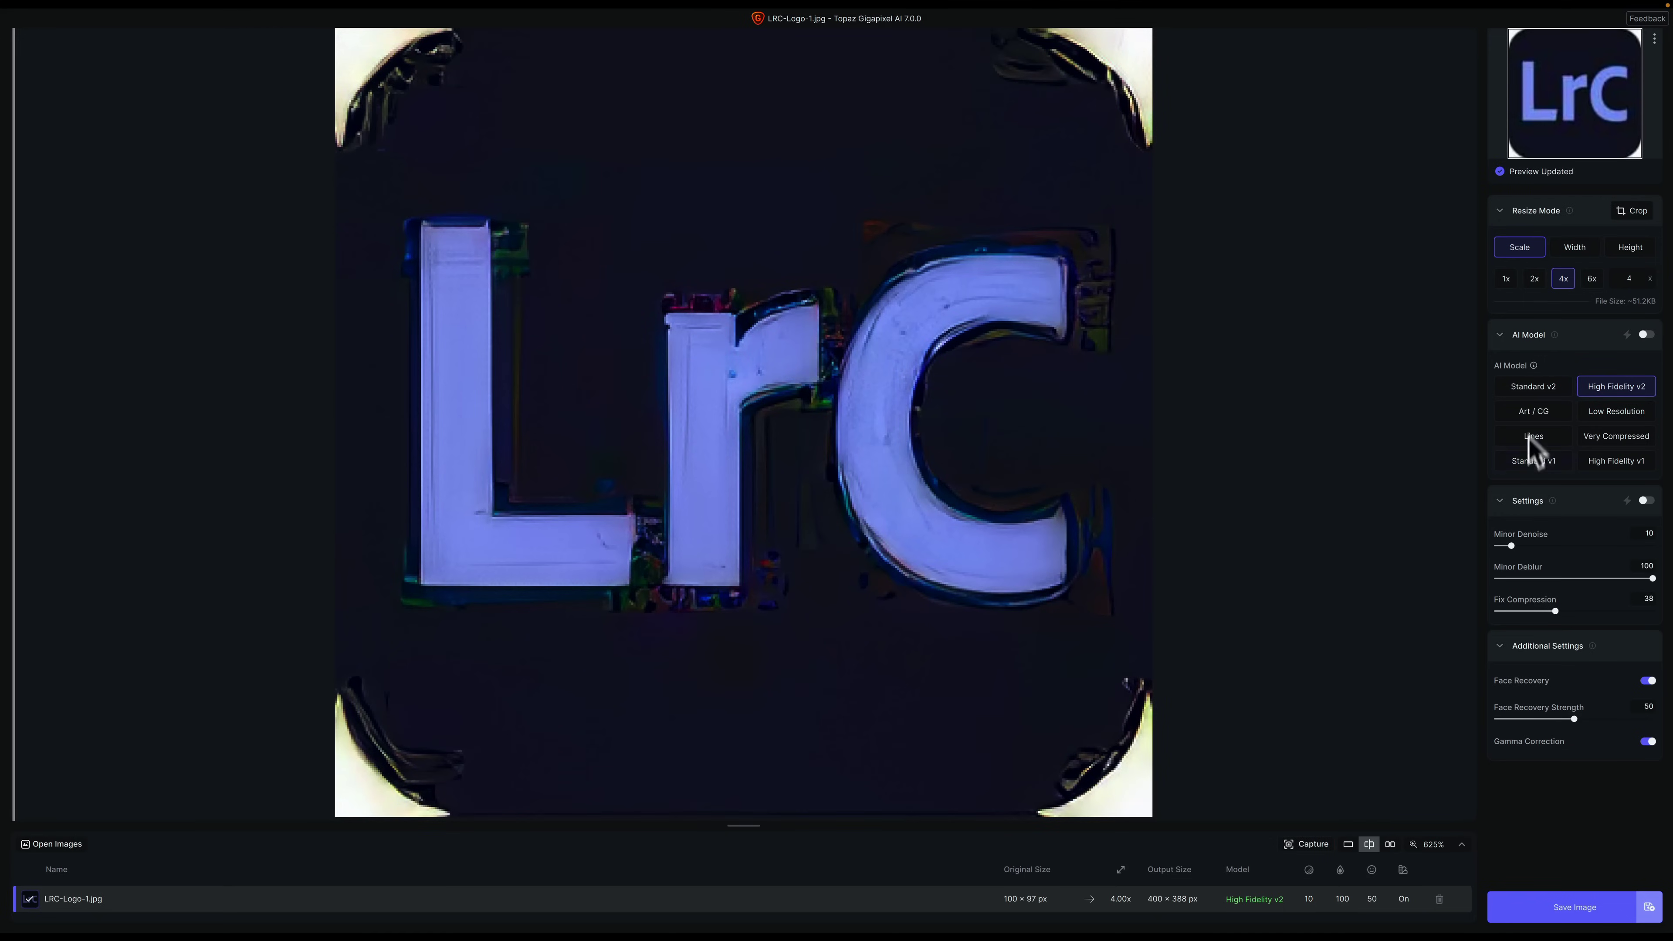
{"action": "left_click", "coordinate": [1527, 413]}
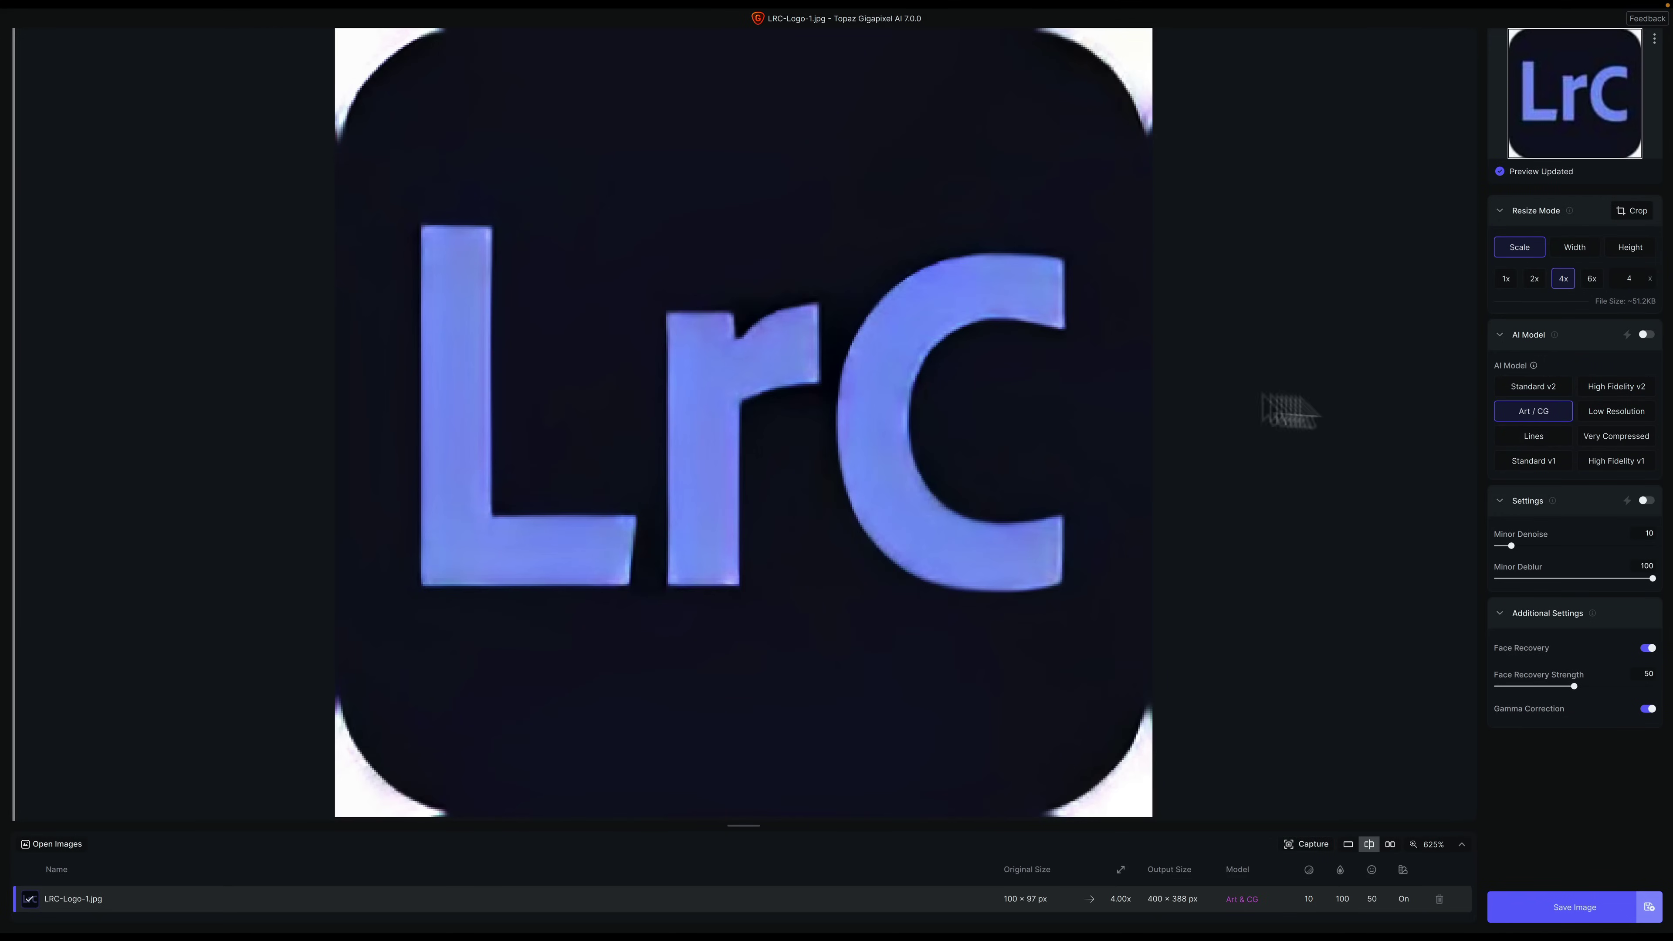
{"action": "left_click", "coordinate": [1111, 393]}
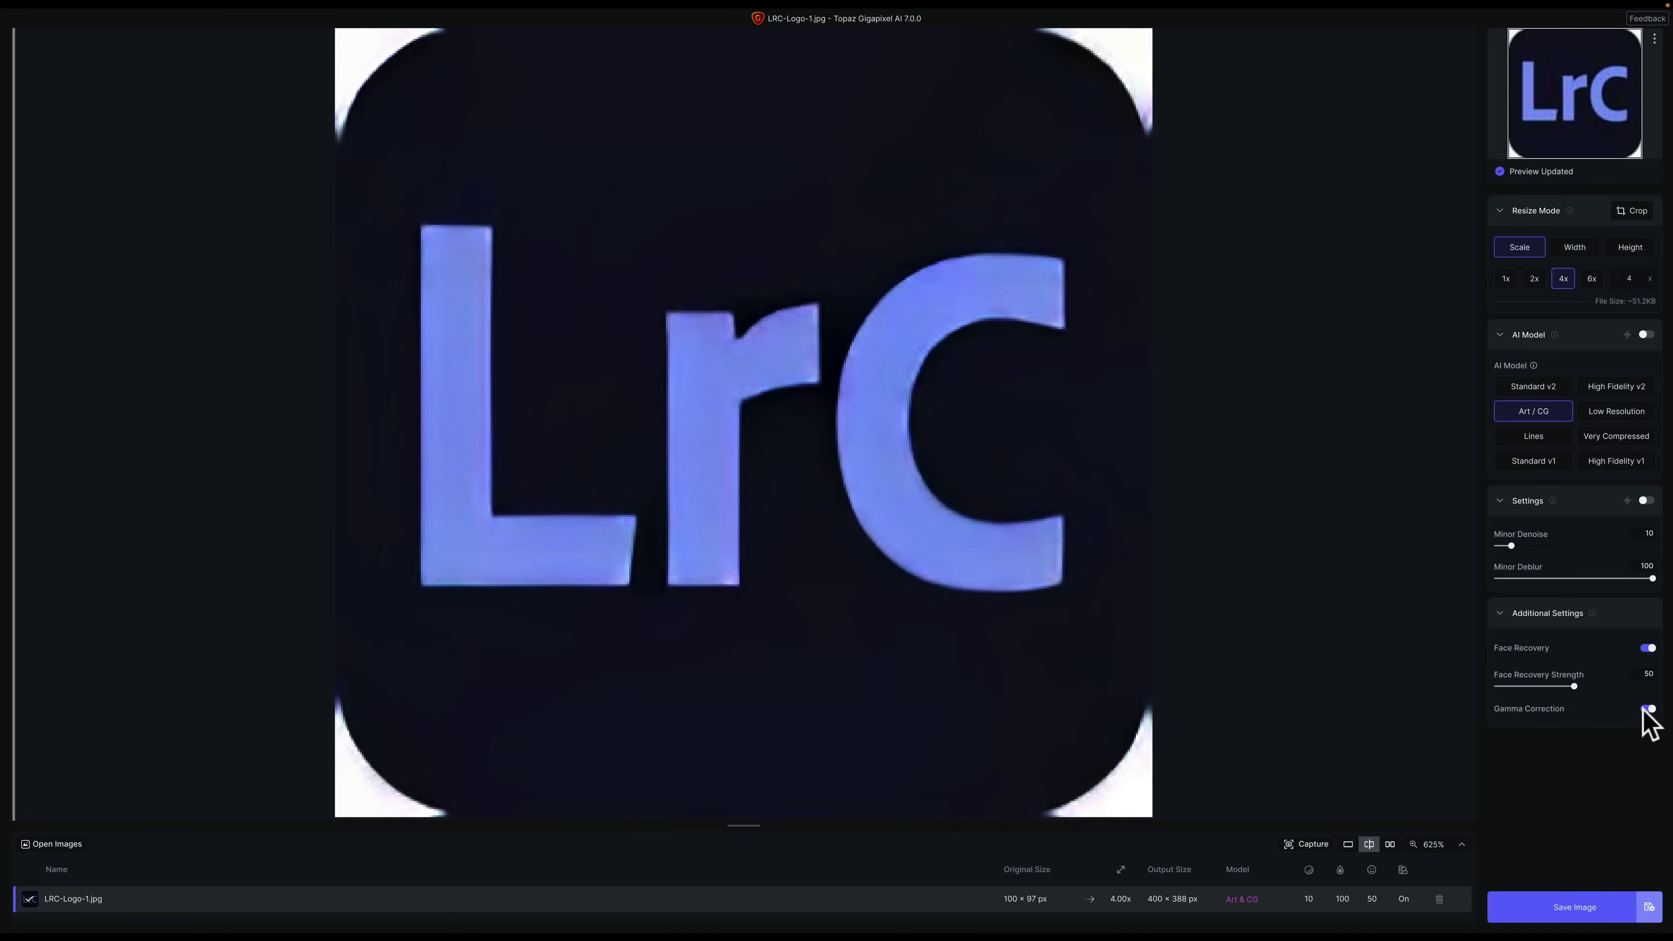
Turn off Gamma Correction and Face Recovery, compare with the original, then close the logo with ⌘W
{"action": "left_click", "coordinate": [1649, 710]}
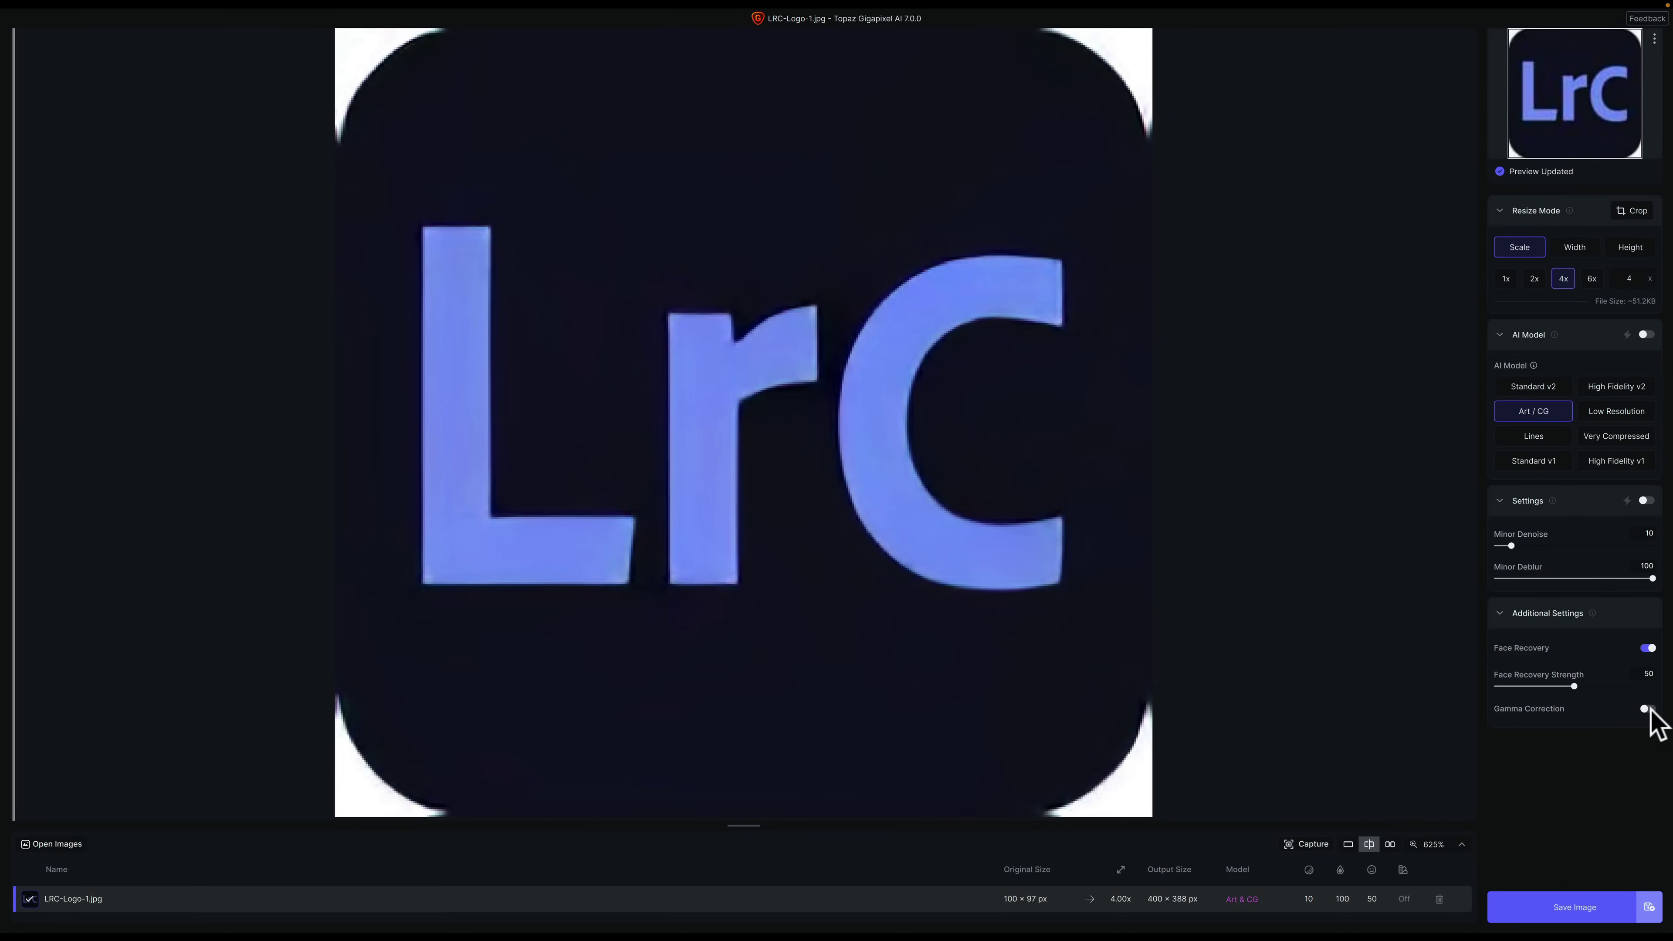
{"action": "left_click", "coordinate": [1647, 648]}
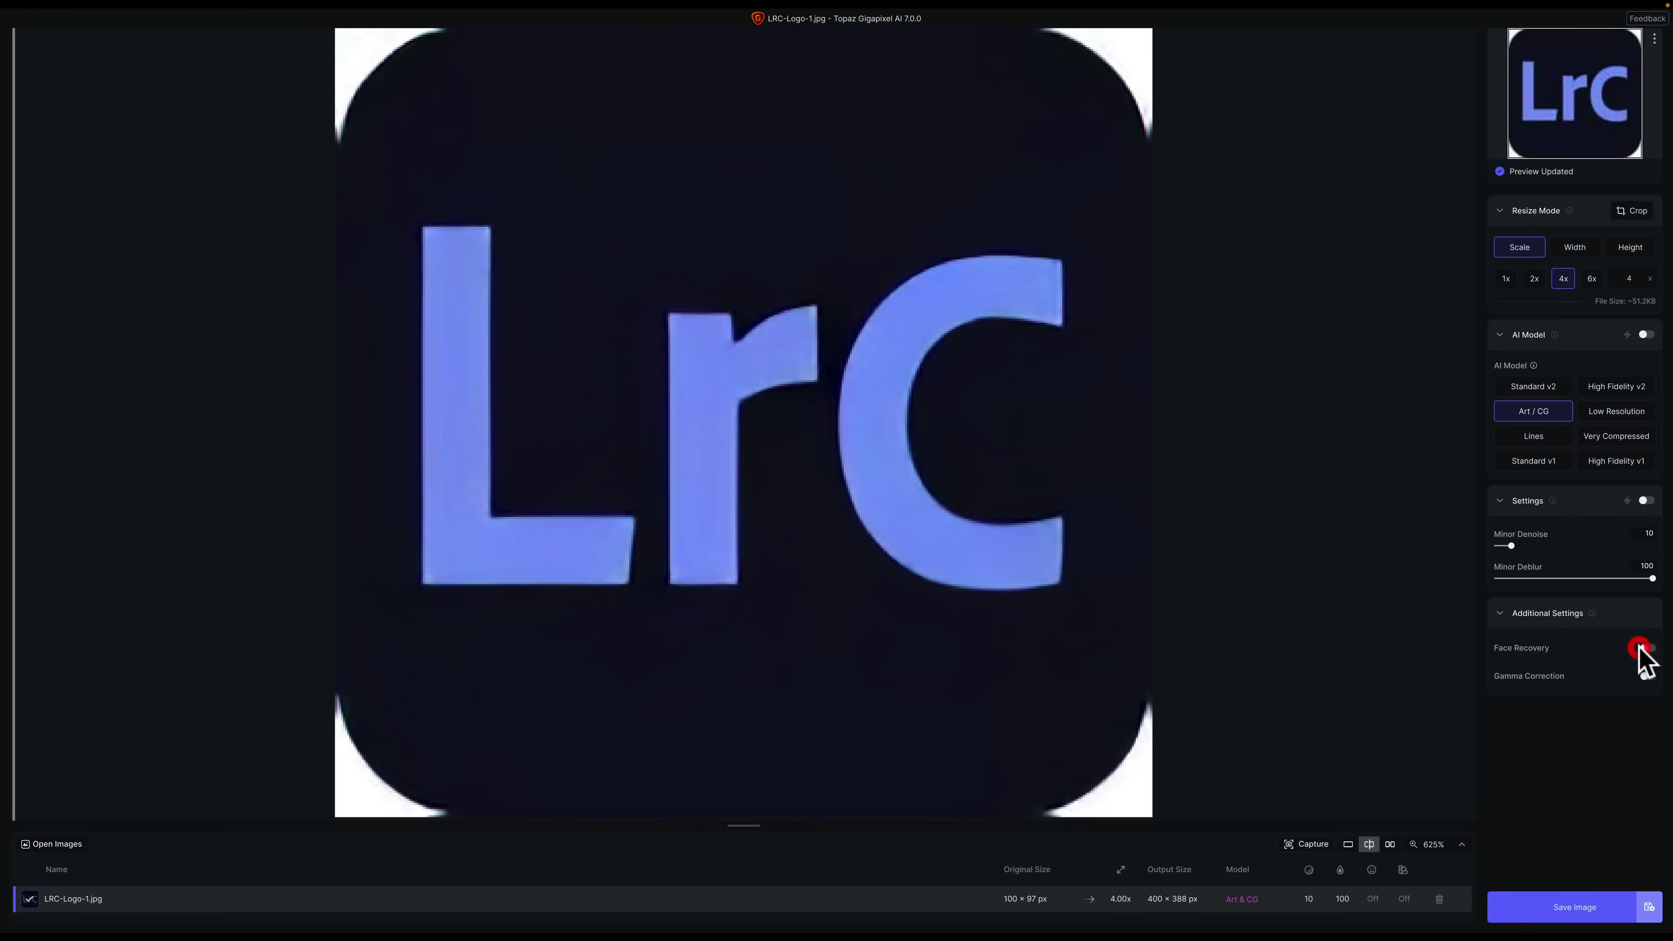
{"action": "left_click", "coordinate": [1023, 417]}
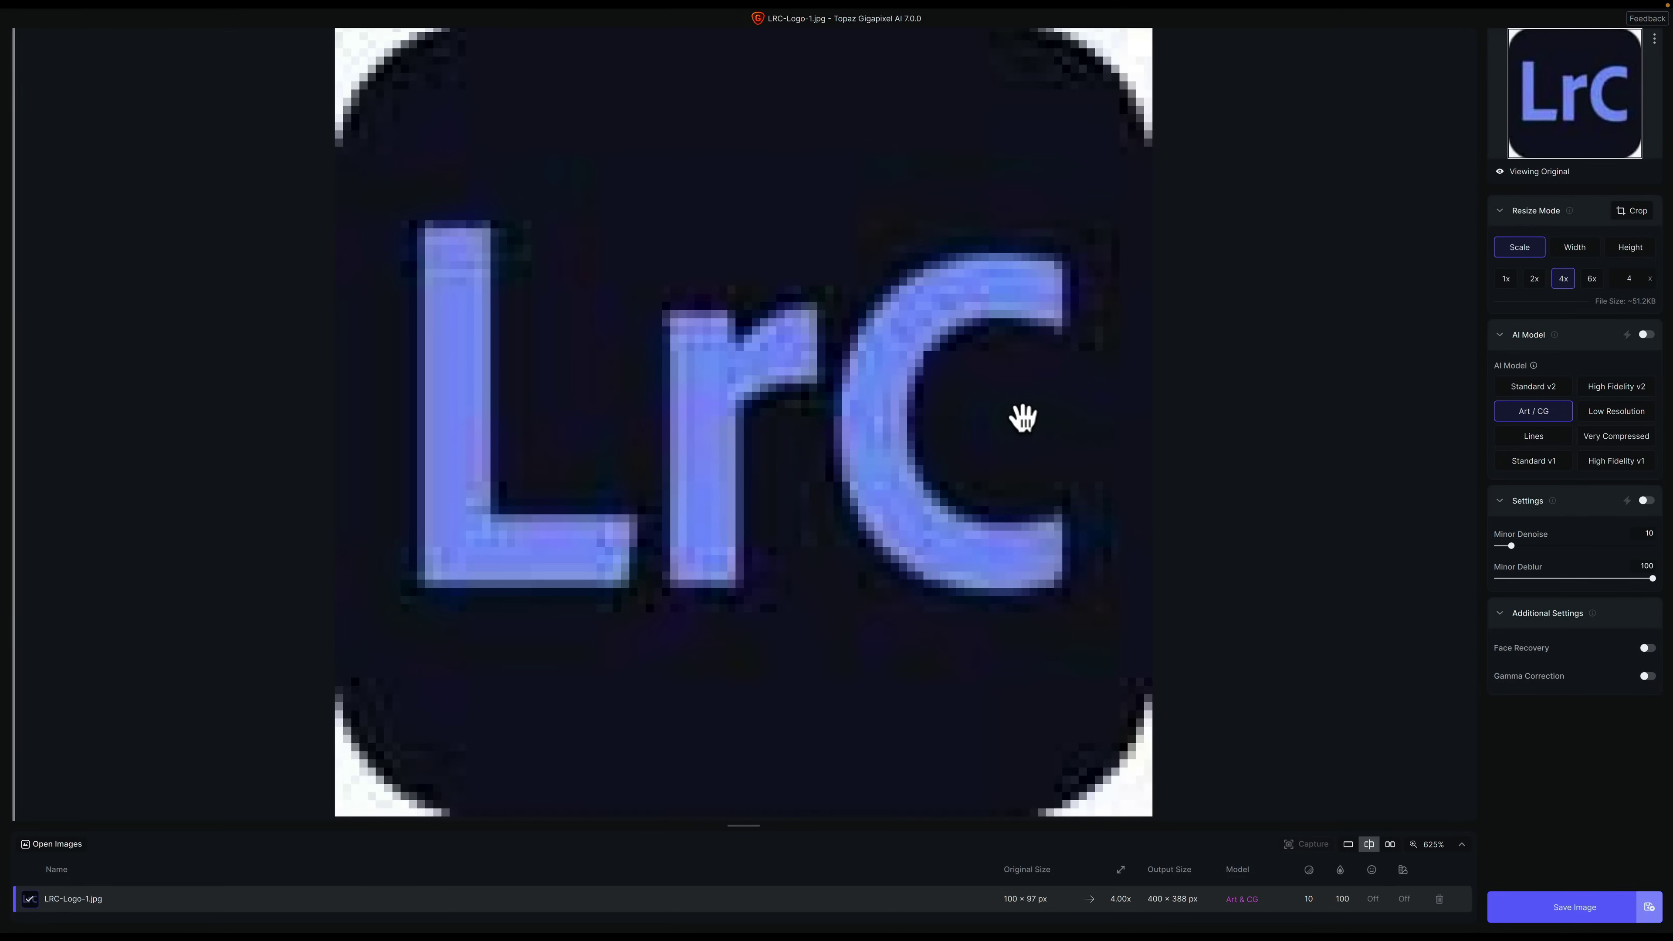
{"action": "left_click", "coordinate": [1023, 417]}
{"action": "left_click", "coordinate": [1023, 417]}
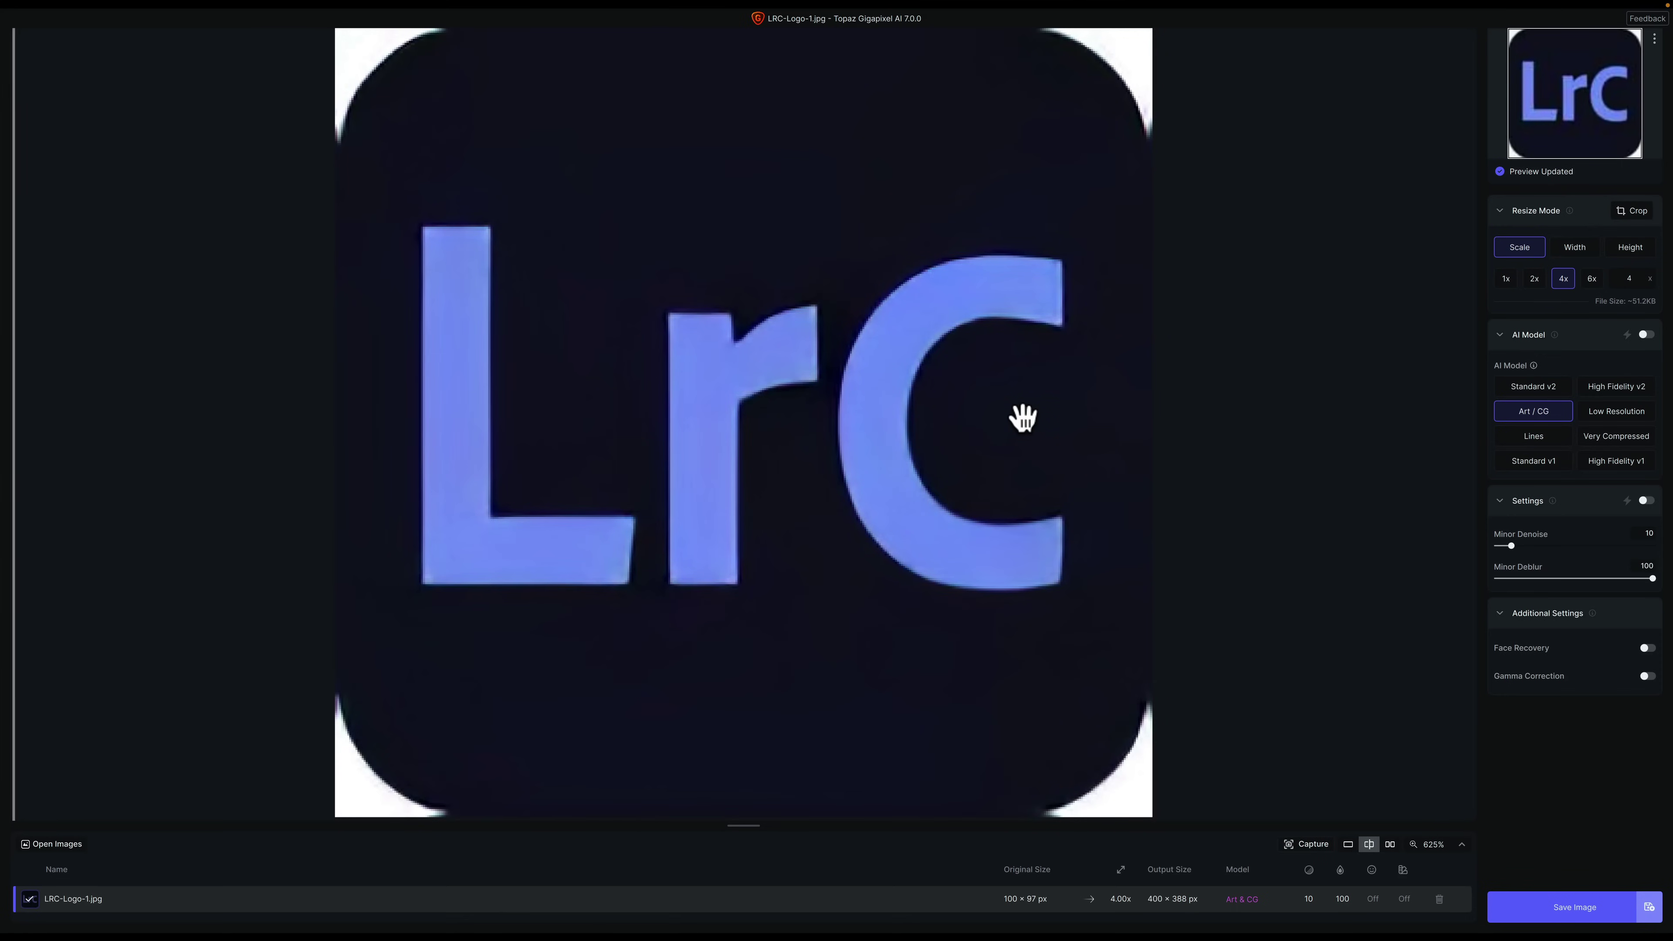
{"action": "key", "text": "super"}
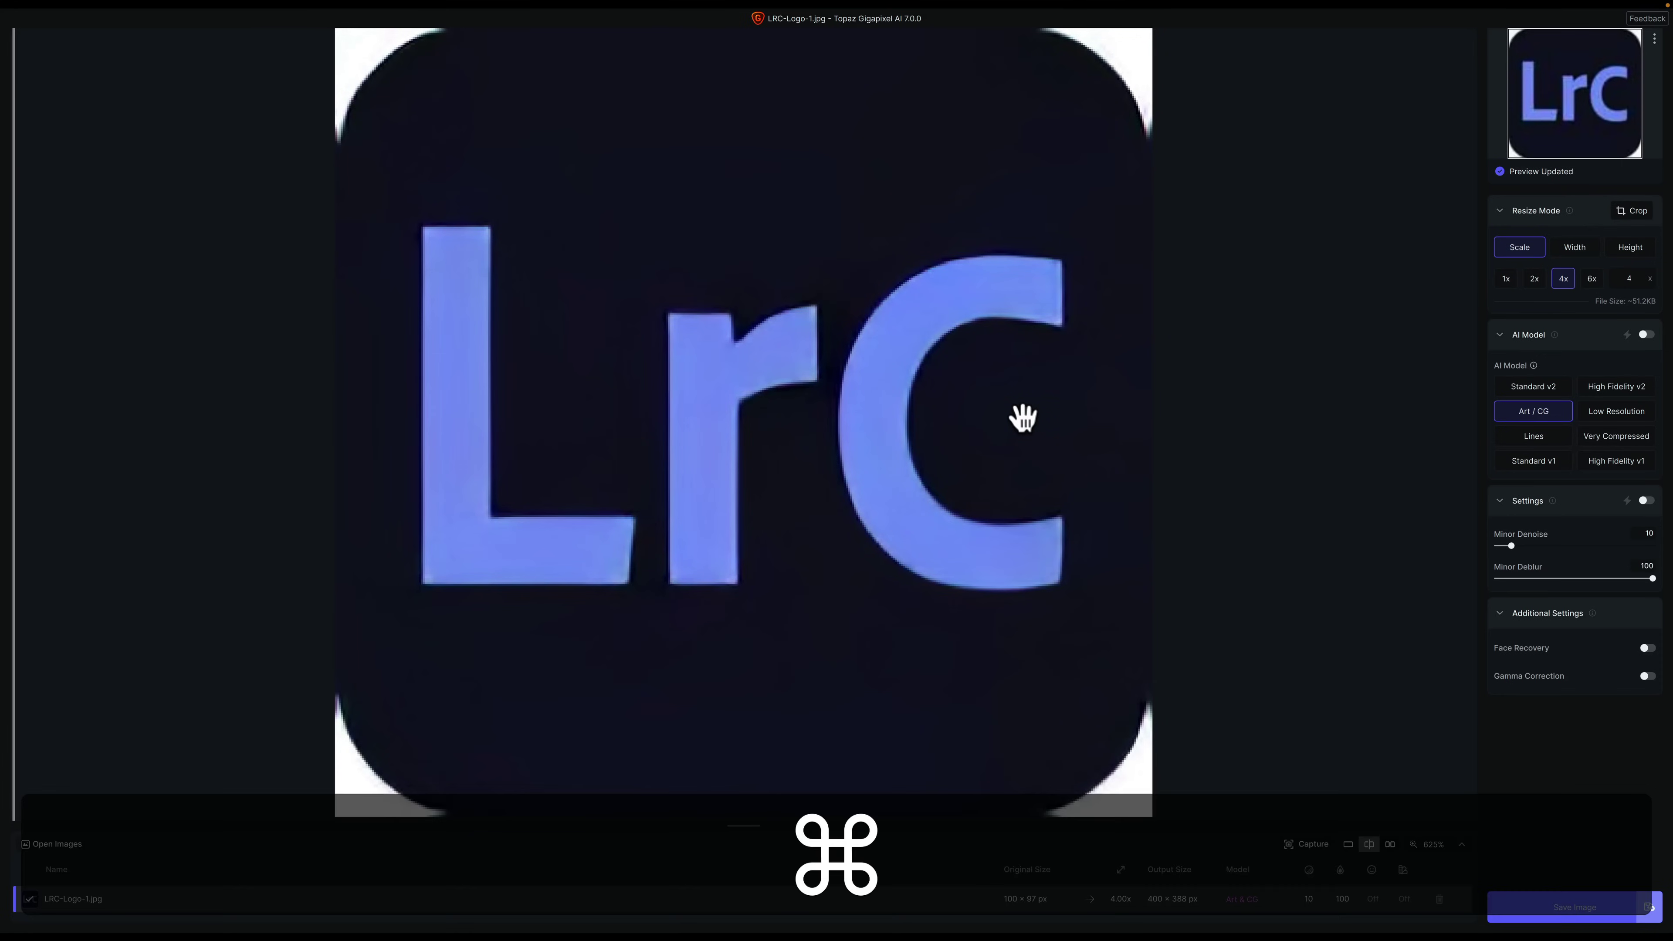
{"action": "key", "text": "super+w"}
Confirm closing the logo and open AdobeStock_484873483.jpg from the Desktop
{"action": "left_click", "coordinate": [822, 337]}
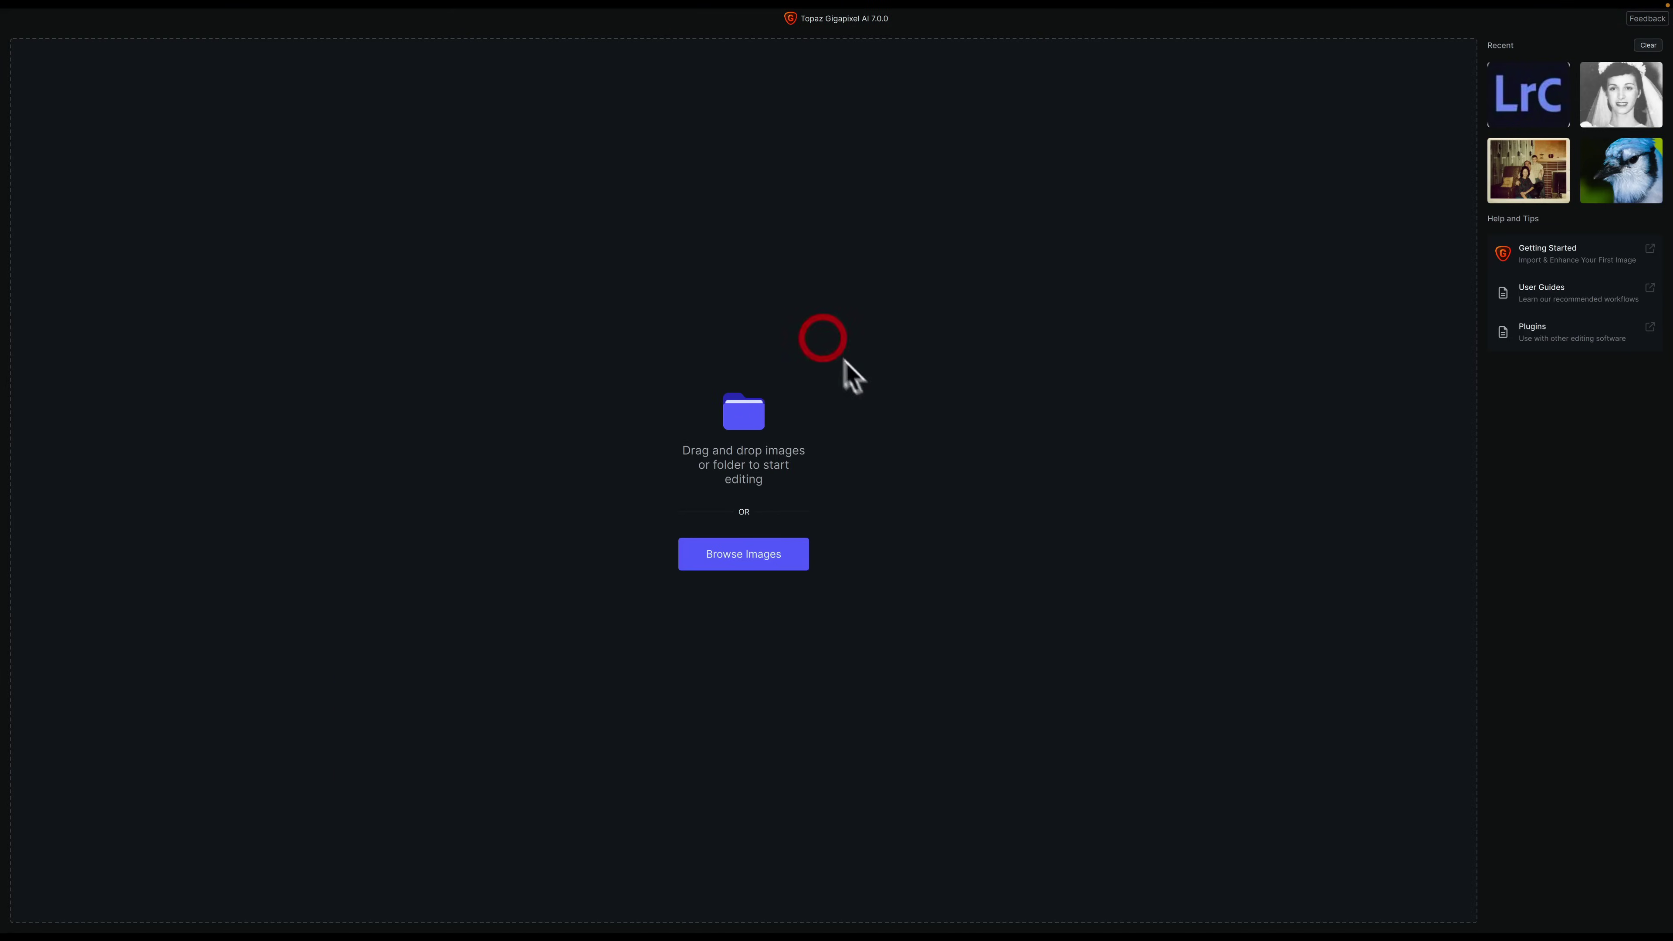
{"action": "left_click", "coordinate": [745, 557]}
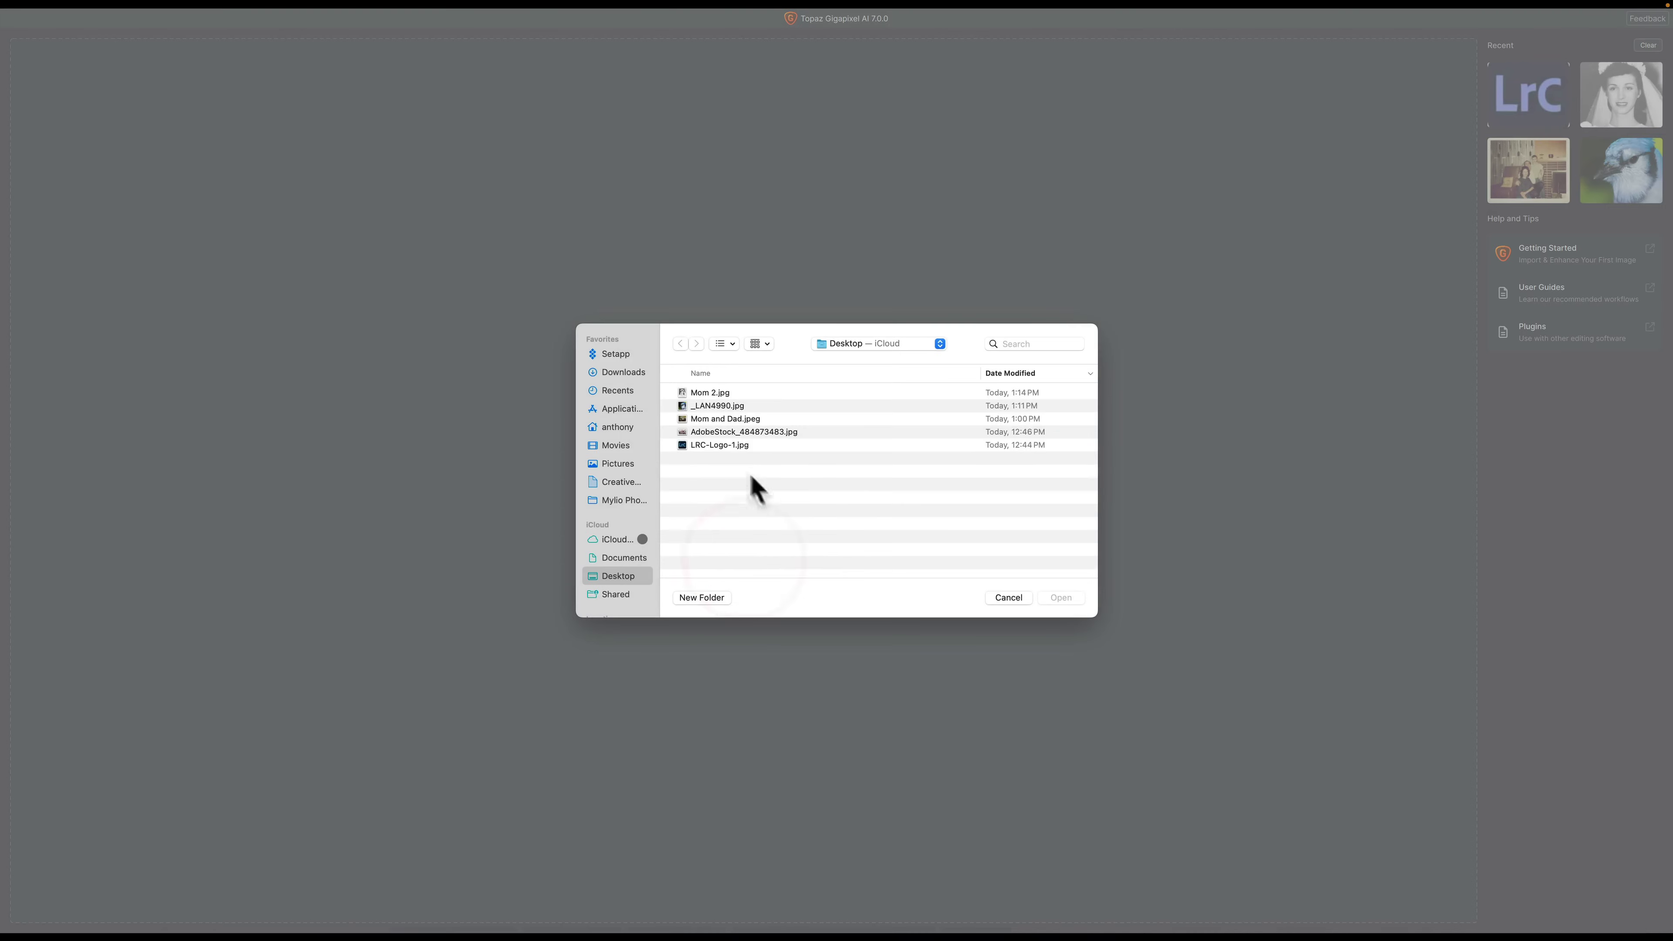
{"action": "left_click", "coordinate": [725, 432]}
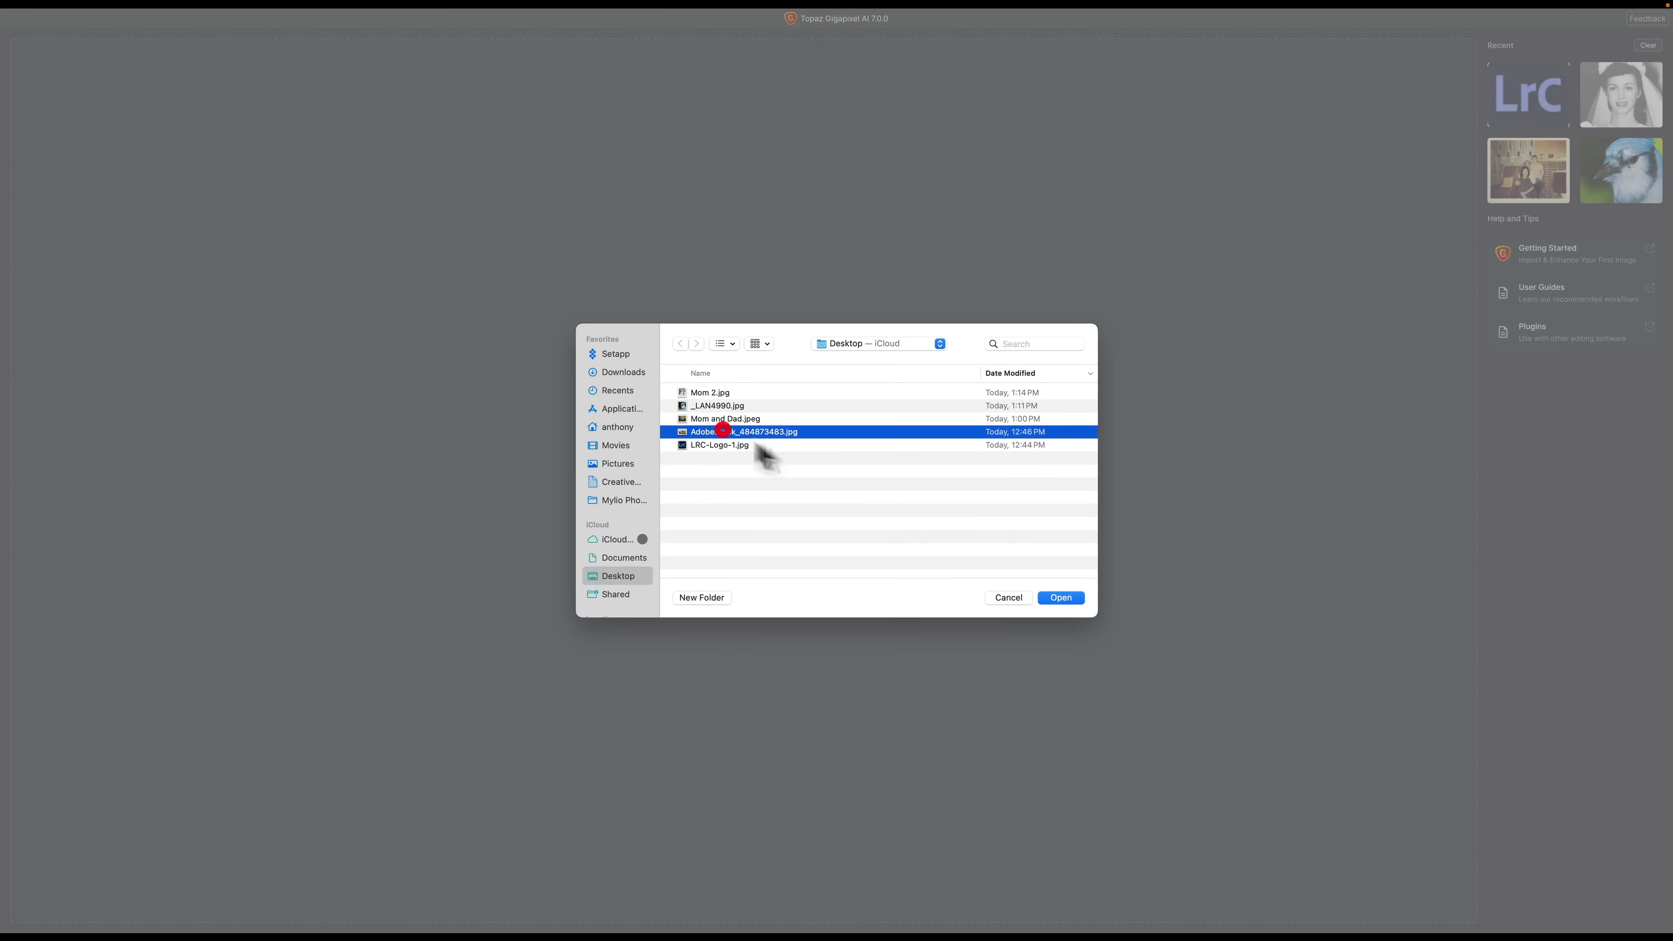
{"action": "left_click", "coordinate": [1065, 595]}
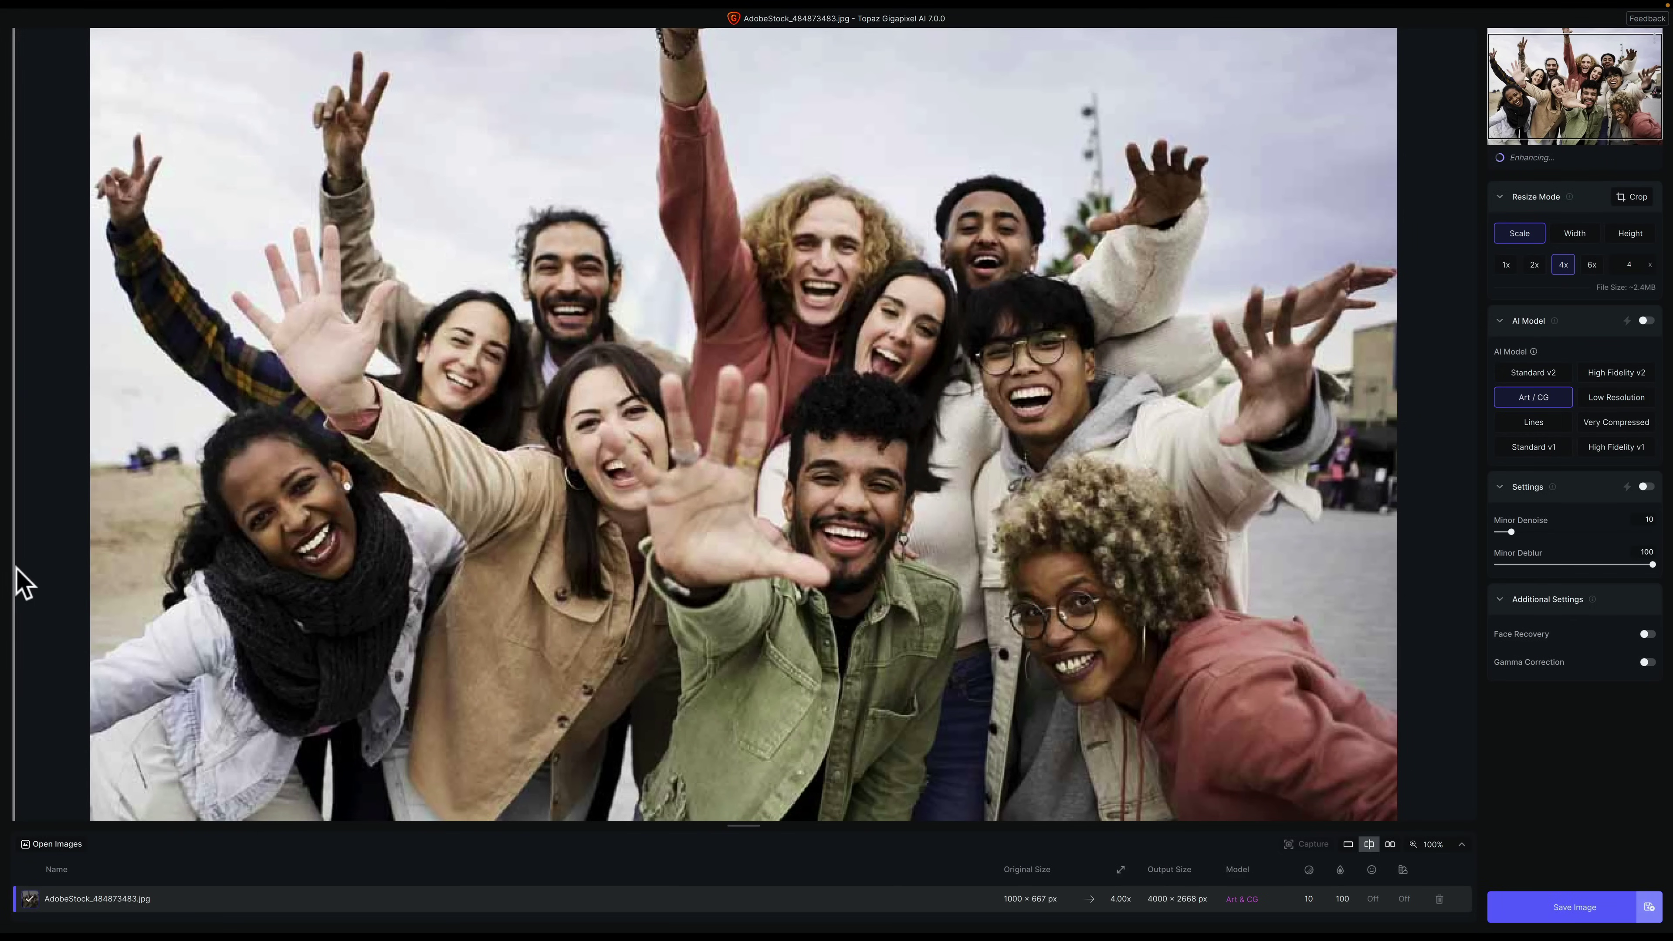
Widen the original side of the comparison, let autopilot choose the model, and enable Face Recovery
{"action": "left_click_drag", "start_coordinate": [15, 569], "coordinate": [1412, 600]}
{"action": "left_click", "coordinate": [1647, 320]}
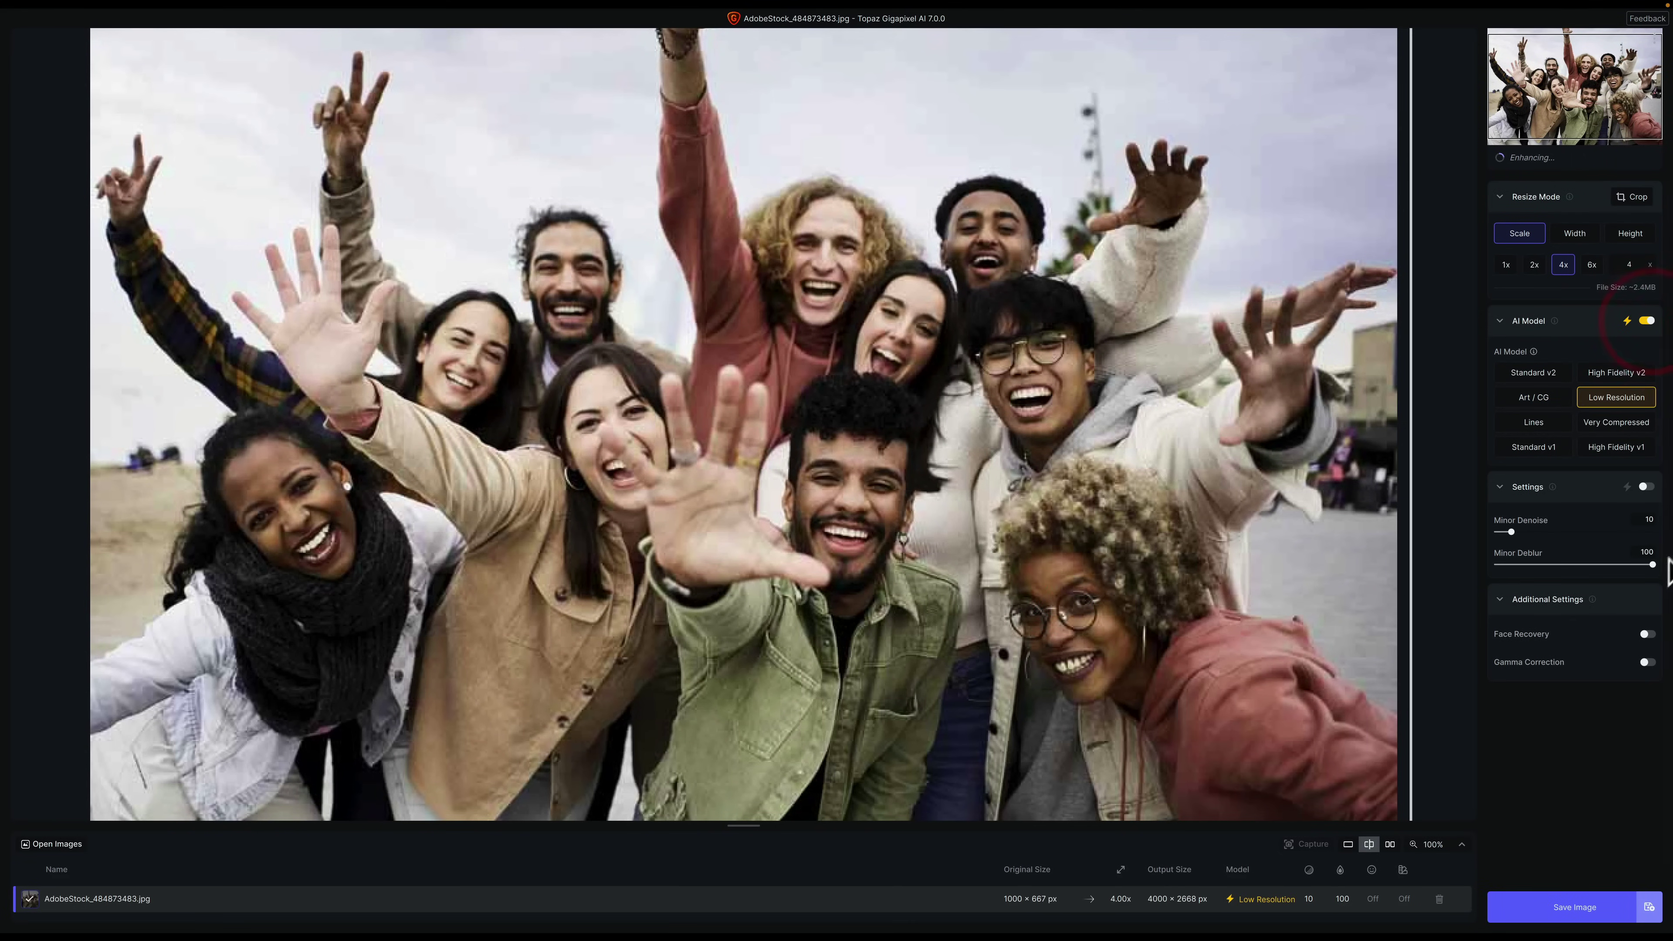
{"action": "left_click", "coordinate": [1648, 634]}
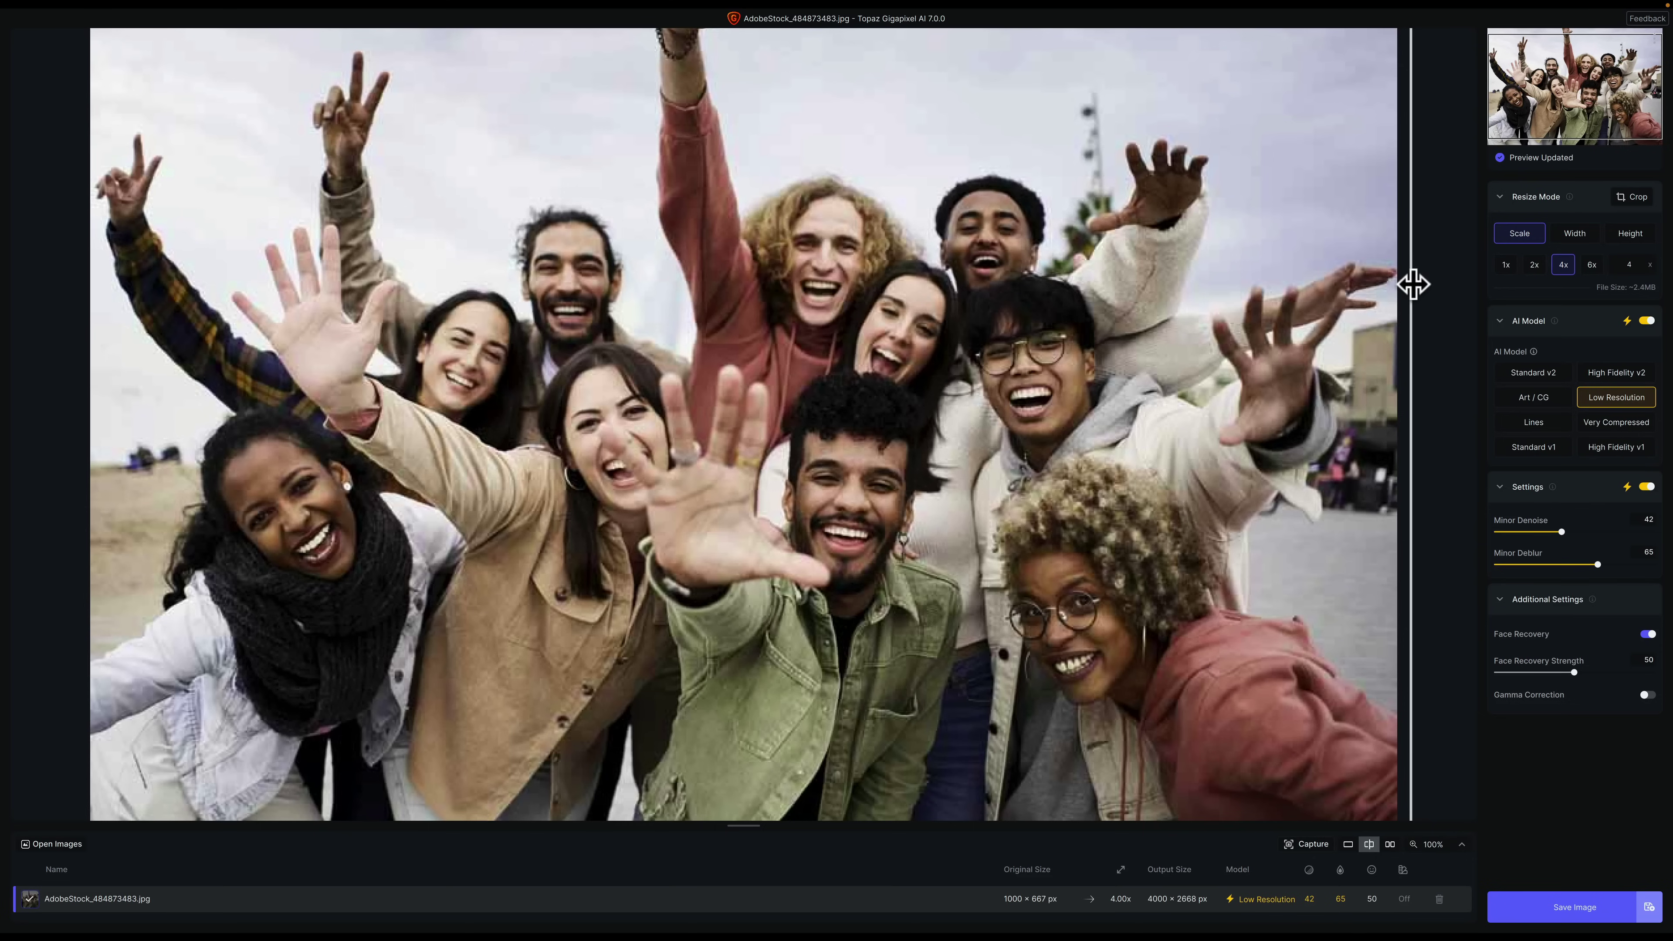
{"action": "left_click_drag", "start_coordinate": [1413, 283], "coordinate": [1382, 396]}
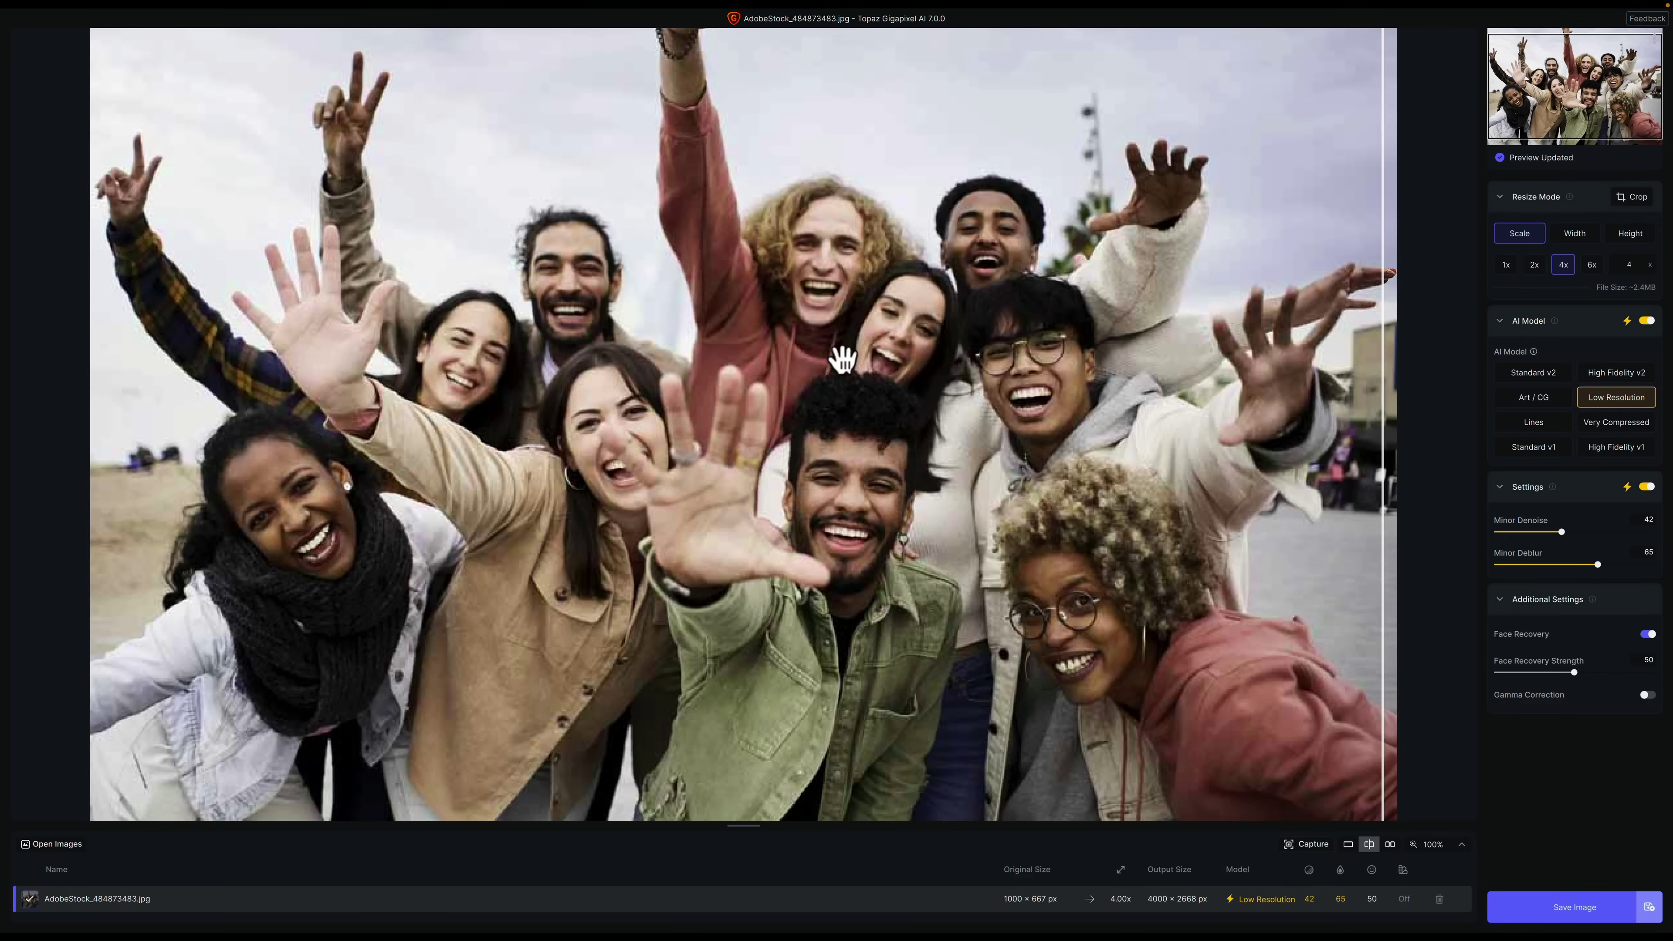
{"action": "left_click_drag", "start_coordinate": [1380, 434], "coordinate": [89, 355]}
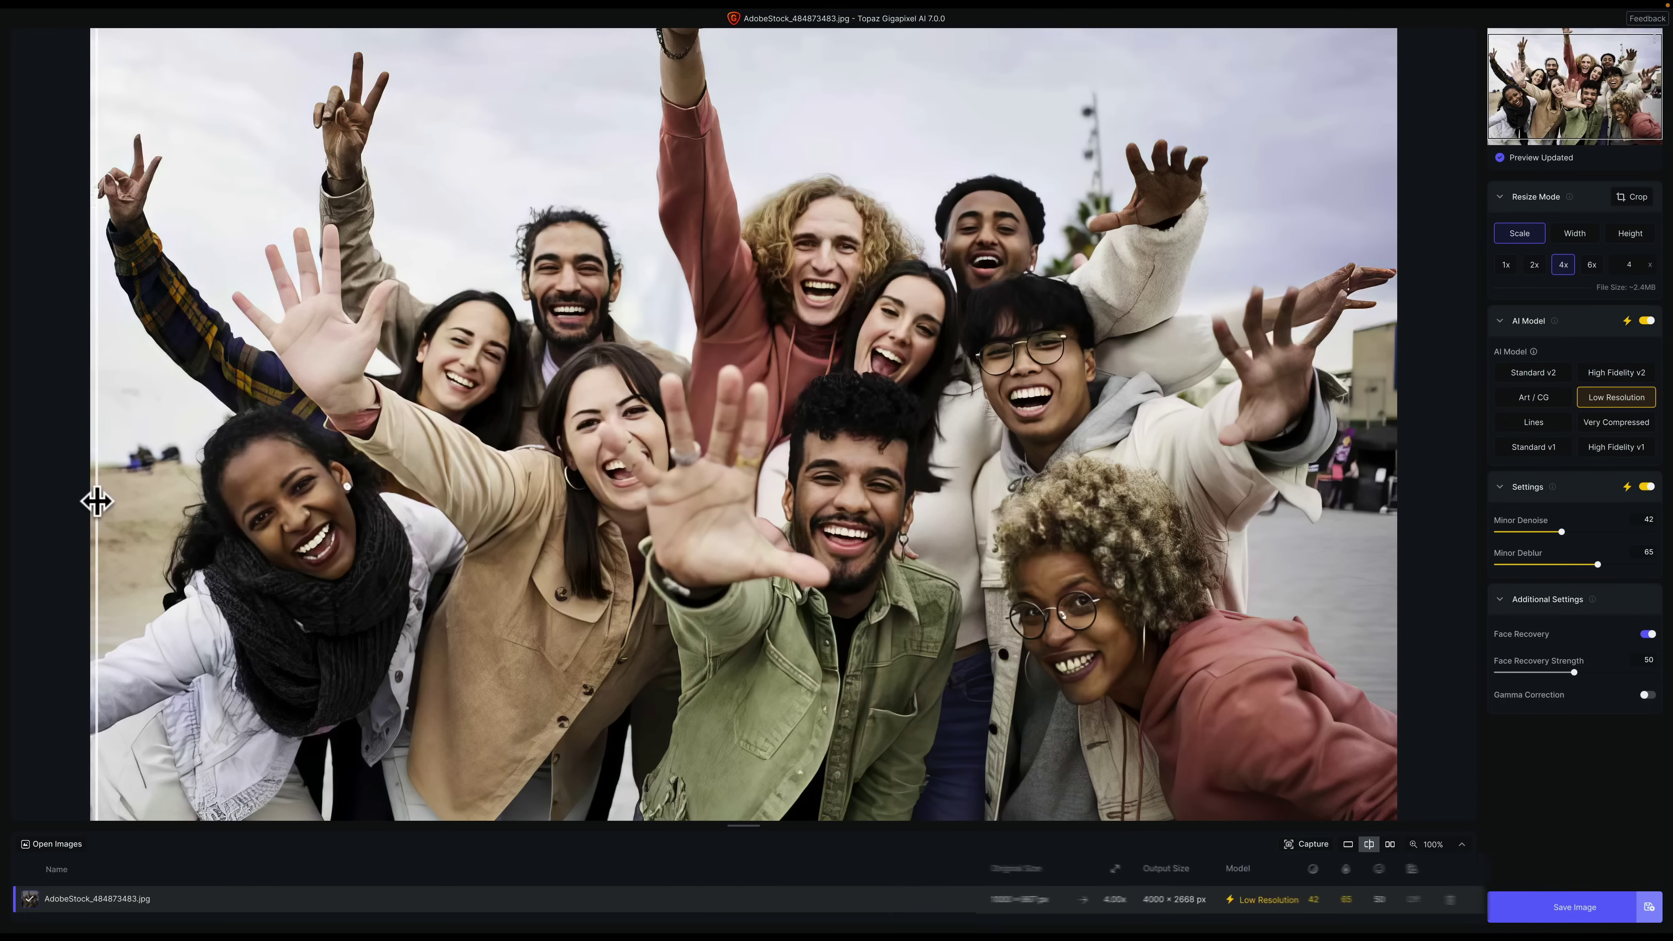
{"action": "left_click_drag", "start_coordinate": [90, 501], "coordinate": [3, 396]}
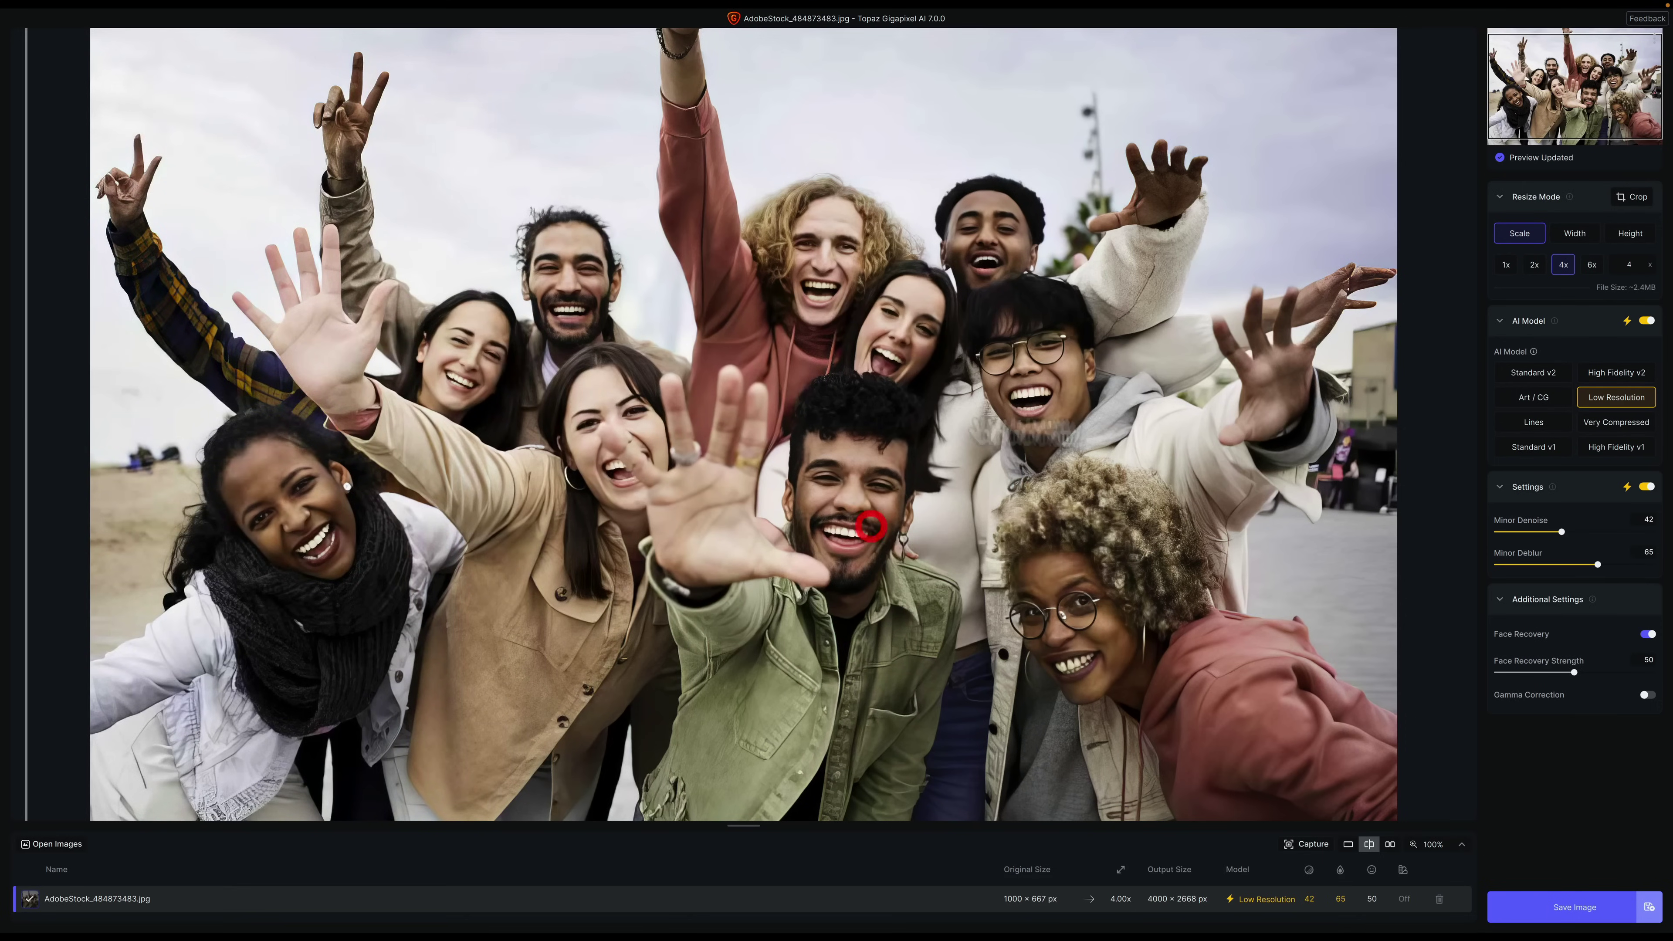
{"action": "left_click", "coordinate": [1349, 514]}
{"action": "left_click", "coordinate": [1349, 514]}
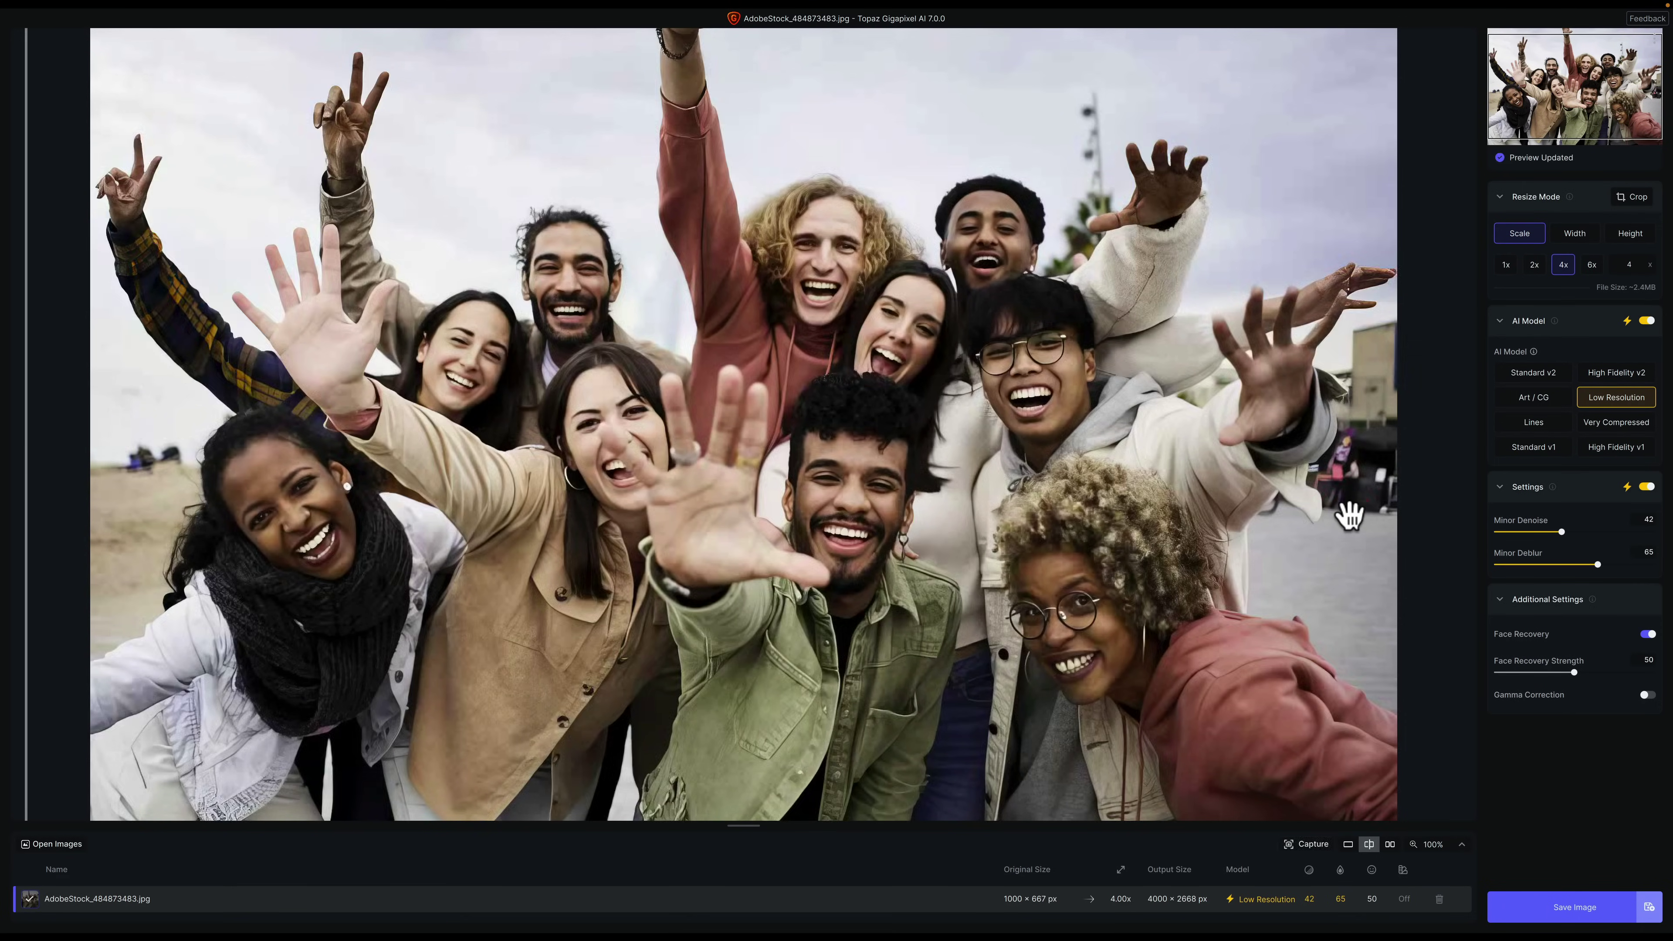
{"action": "left_click", "coordinate": [1042, 357]}
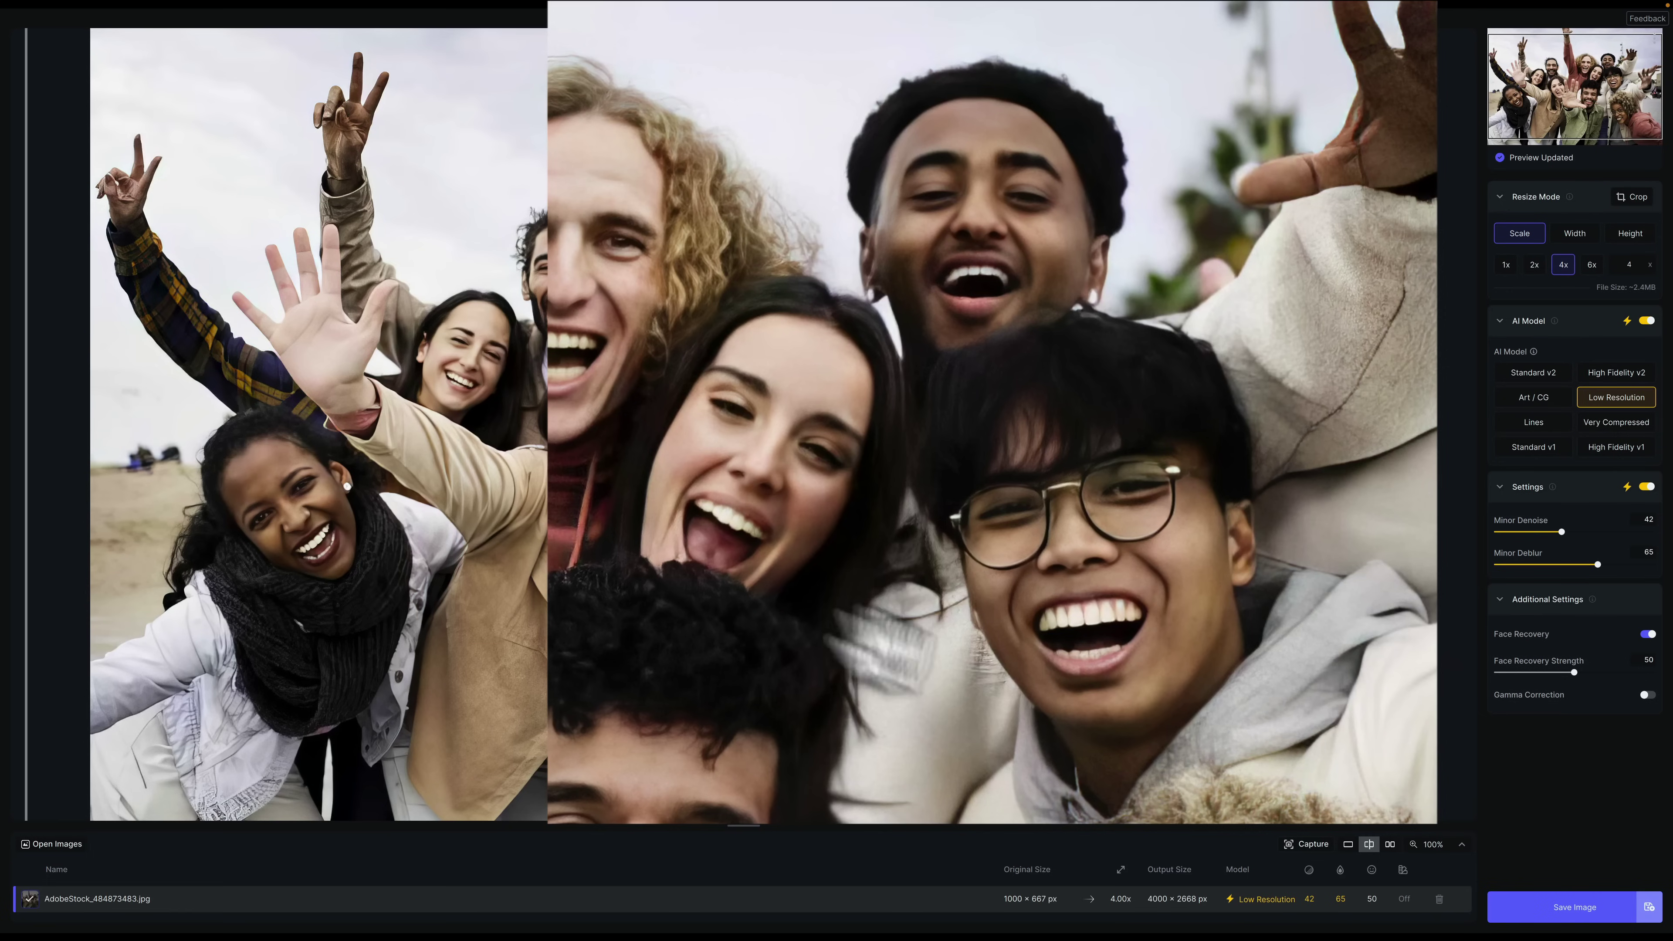
Re-enable Gamma Correction for the selfie and compare the refreshed preview with the original
{"action": "left_click", "coordinate": [1648, 696]}
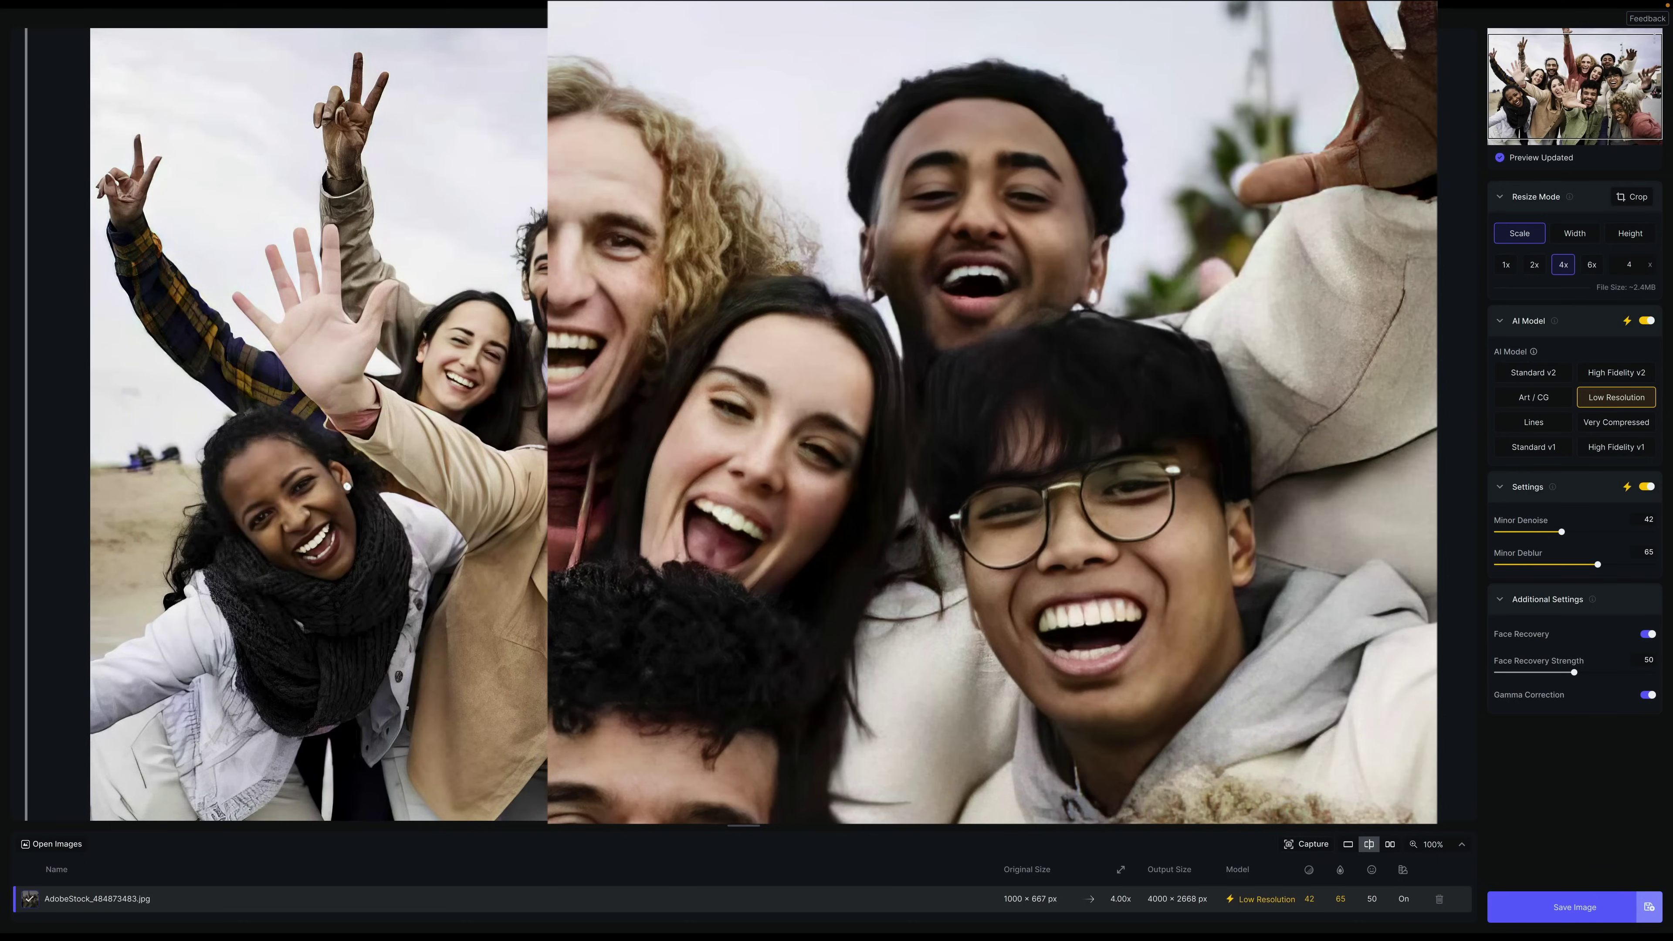
{"action": "left_click", "coordinate": [1012, 188]}
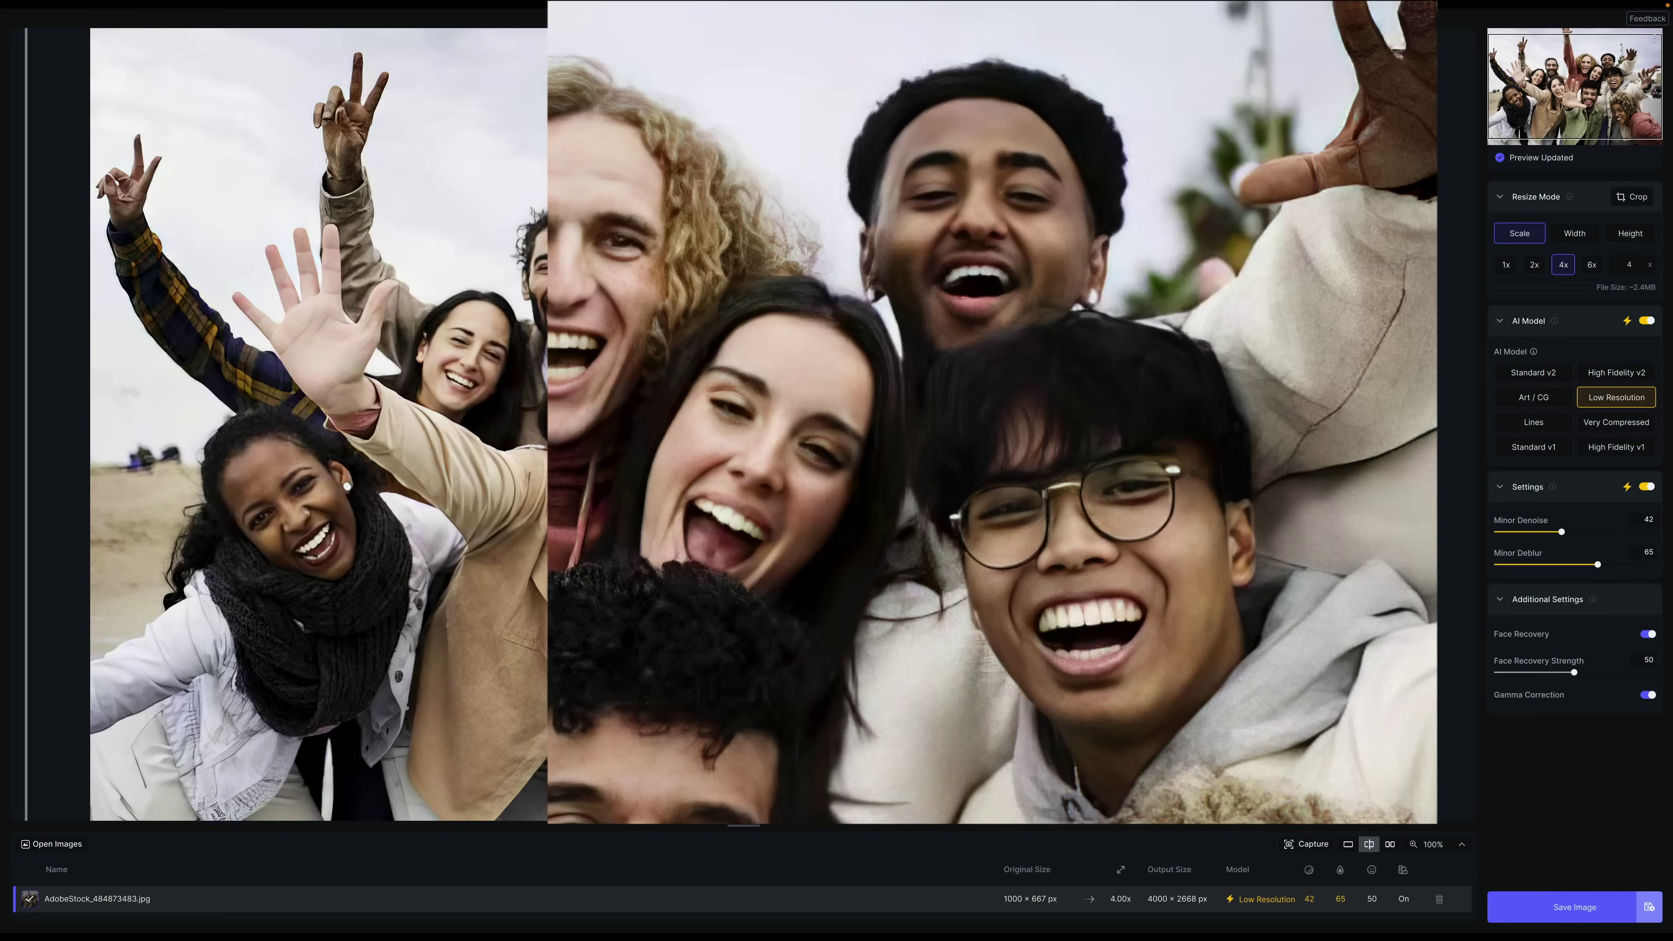